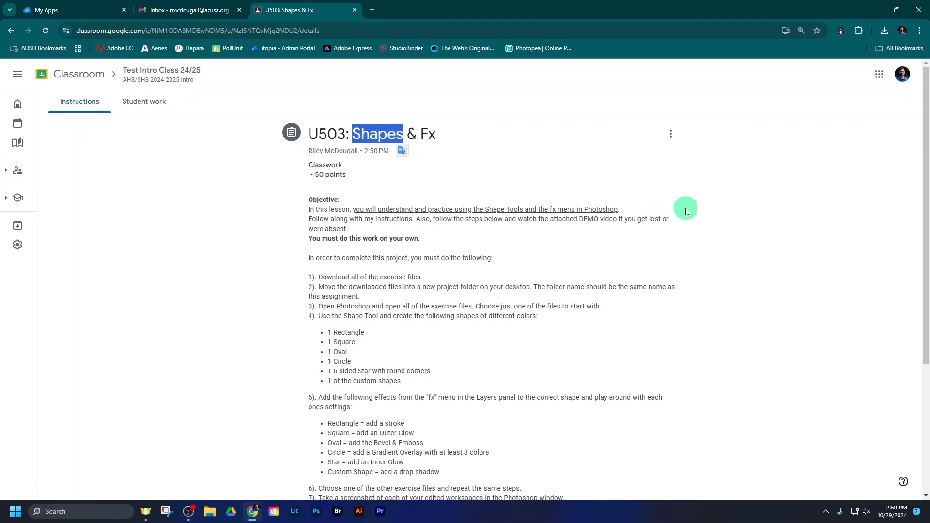
click(685, 209)
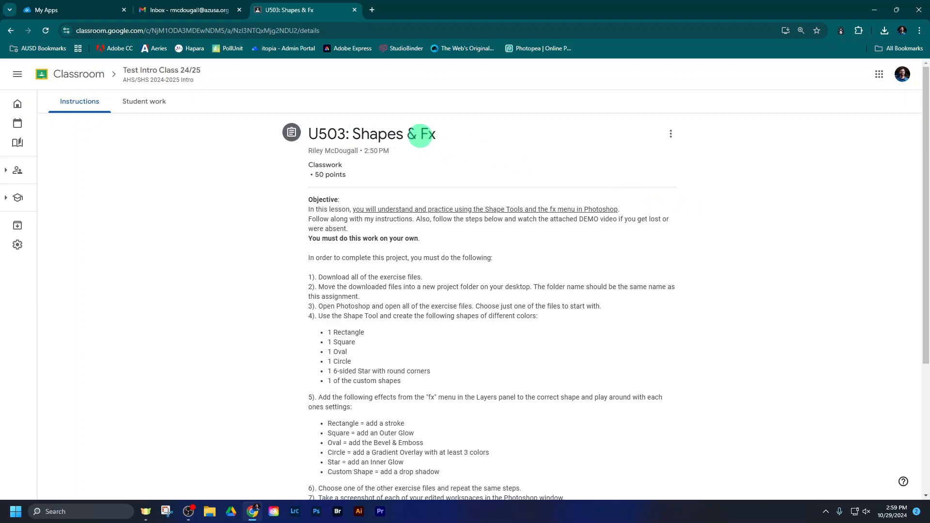
drag(420, 135, 434, 135)
click(726, 234)
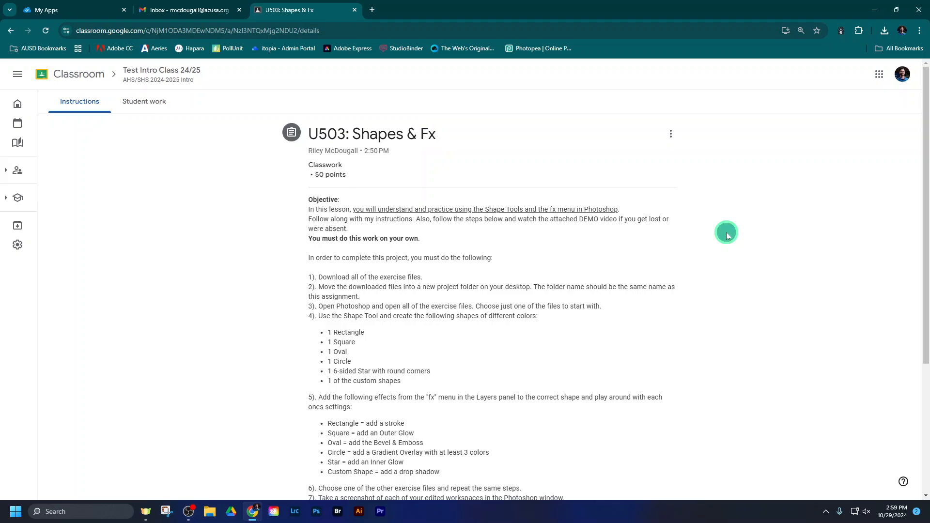
Step: Open the assignment's attached U503 EXERCISE FILES - Shapes & Fx.zip in a new window, download it, and return to the assignment
scroll(726, 235, down, 2)
scroll(726, 236, down, 2)
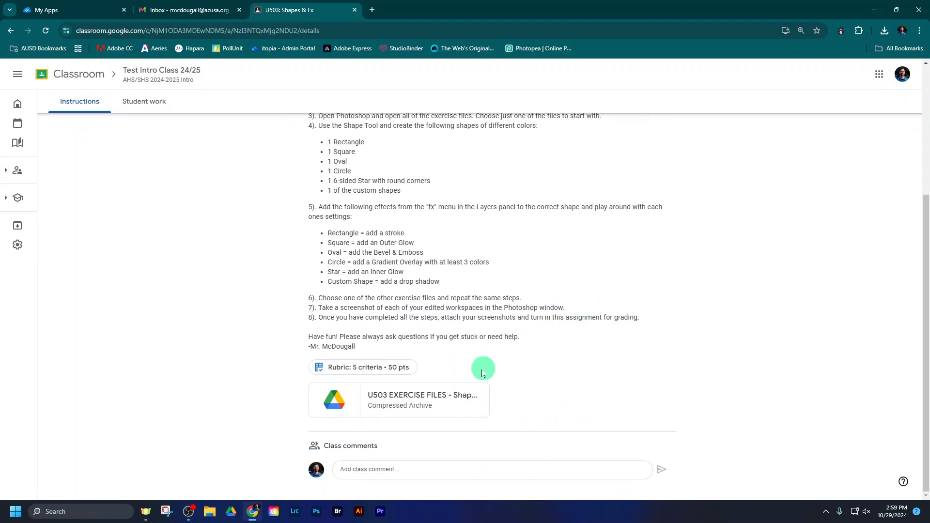
click(429, 396)
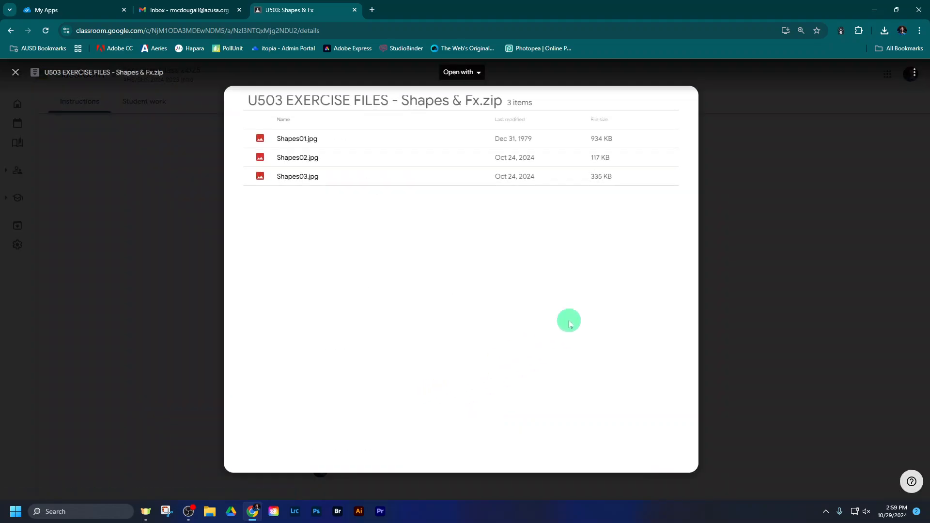
click(913, 77)
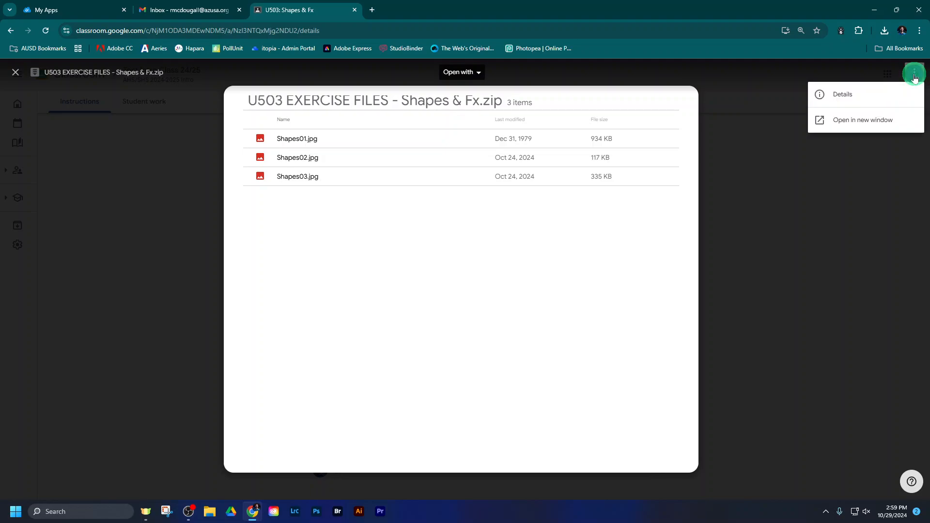
click(882, 121)
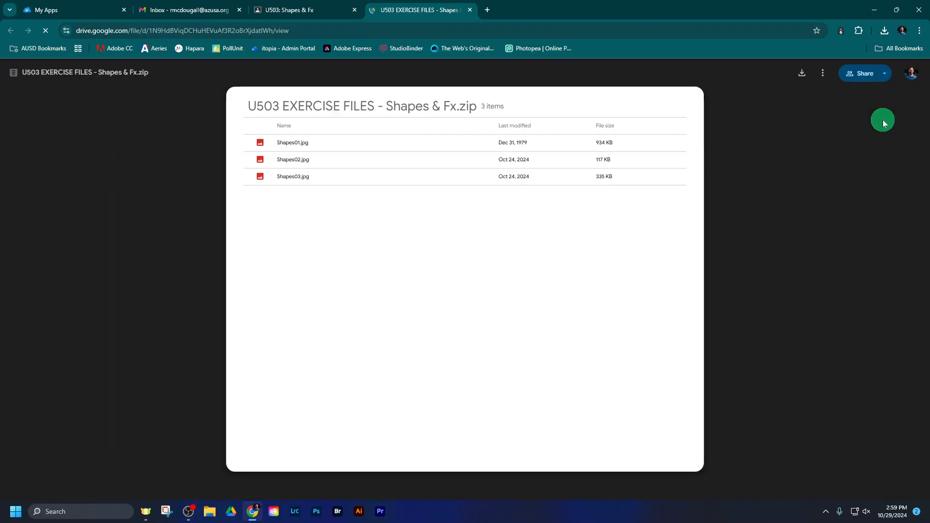
click(802, 76)
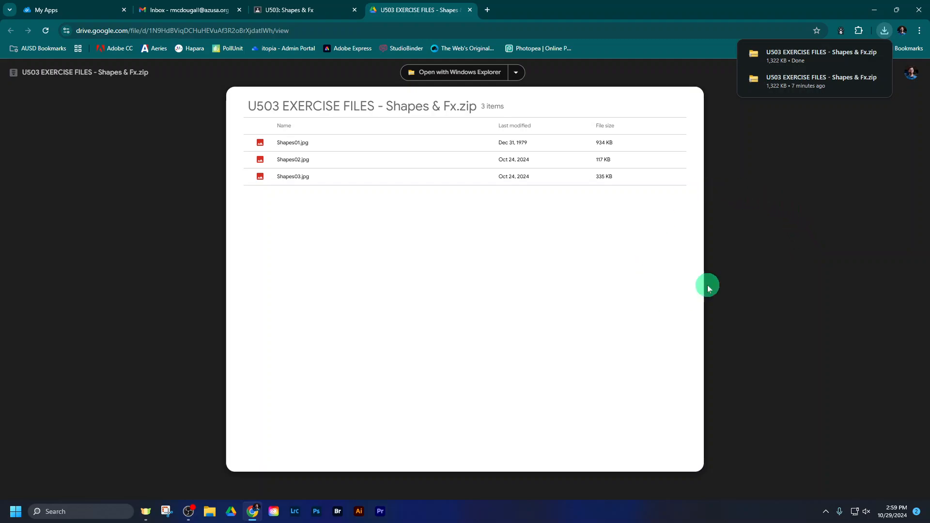
click(469, 10)
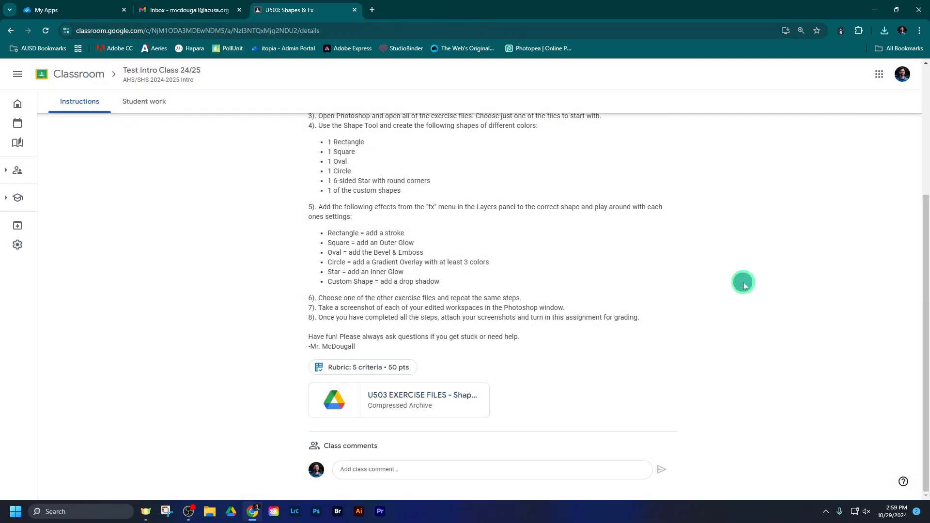
scroll(744, 286, up, 4)
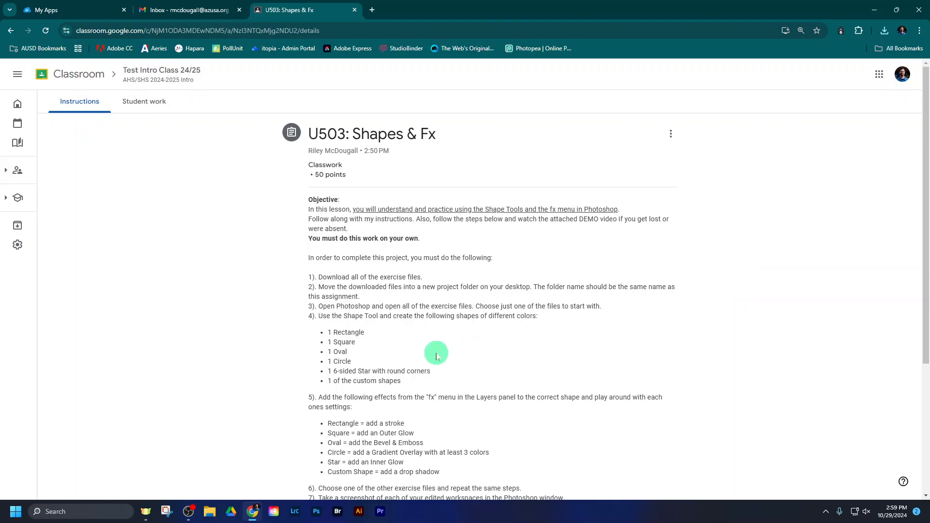
Step: In File Explorer, extract the downloaded U503 EXERCISE FILES - Shapes & Fx zip within the Downloads folder
click(209, 512)
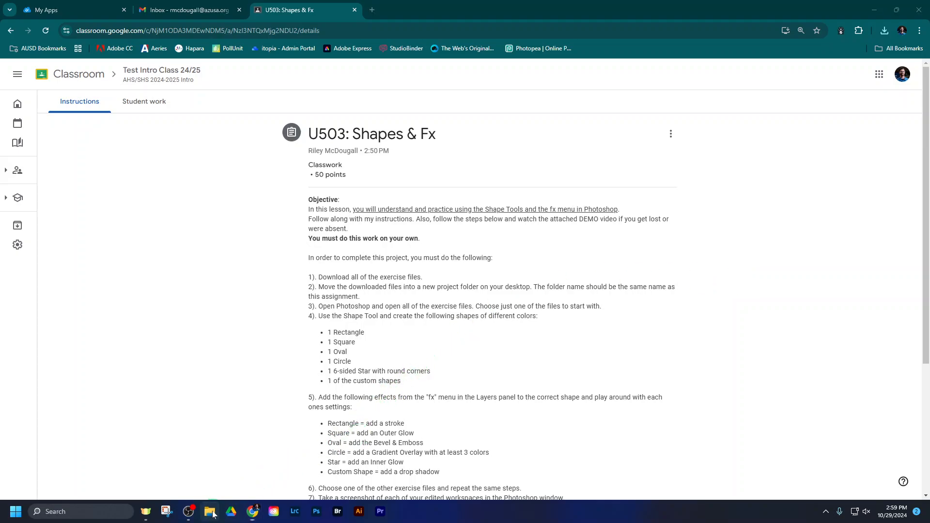
double_click(233, 182)
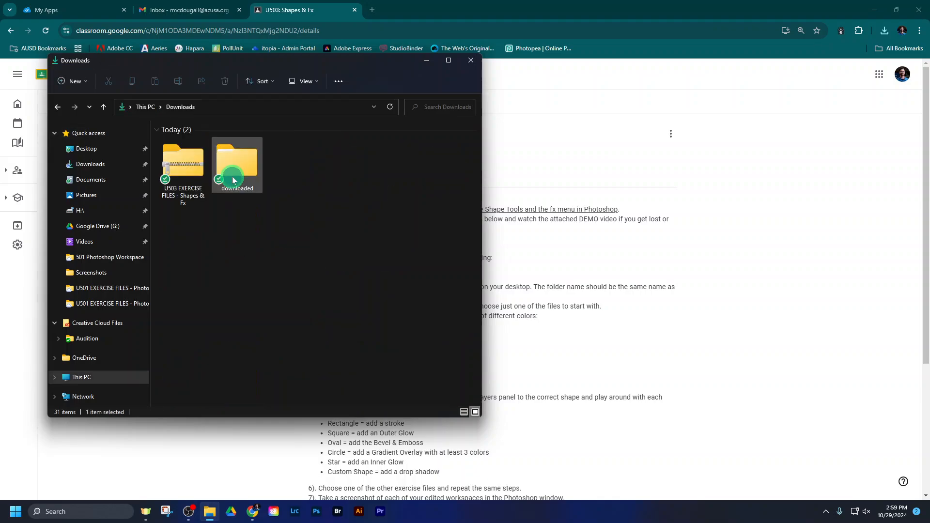
click(184, 167)
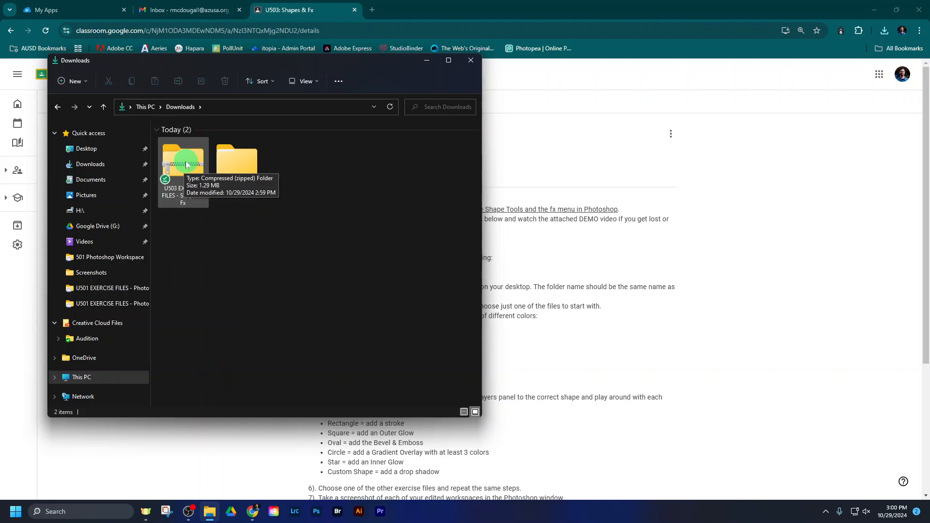
right_click(179, 167)
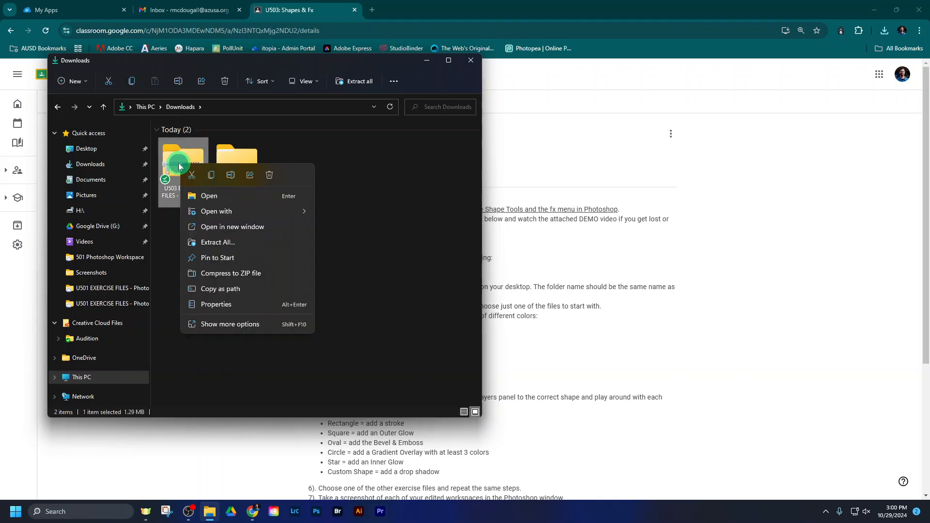
click(206, 242)
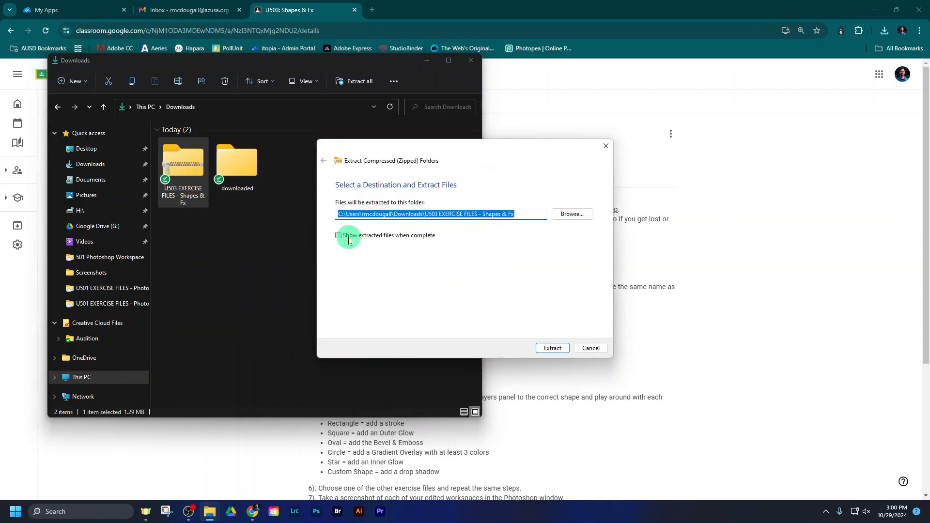
click(545, 348)
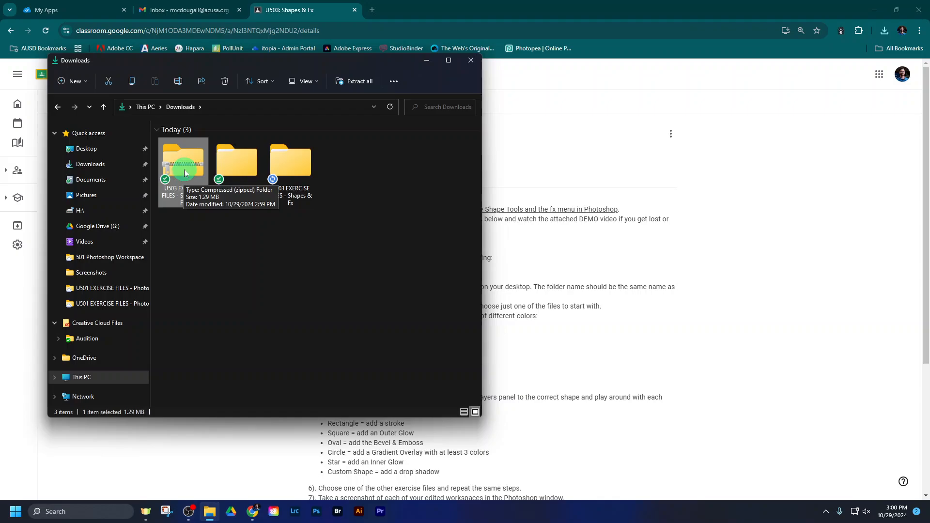
Step: Create a folder named 503 Shapes & Fx on Google Drive (G:) in My Drive > Intro to Graphics AHS > Unit 5 Photoshop
click(231, 512)
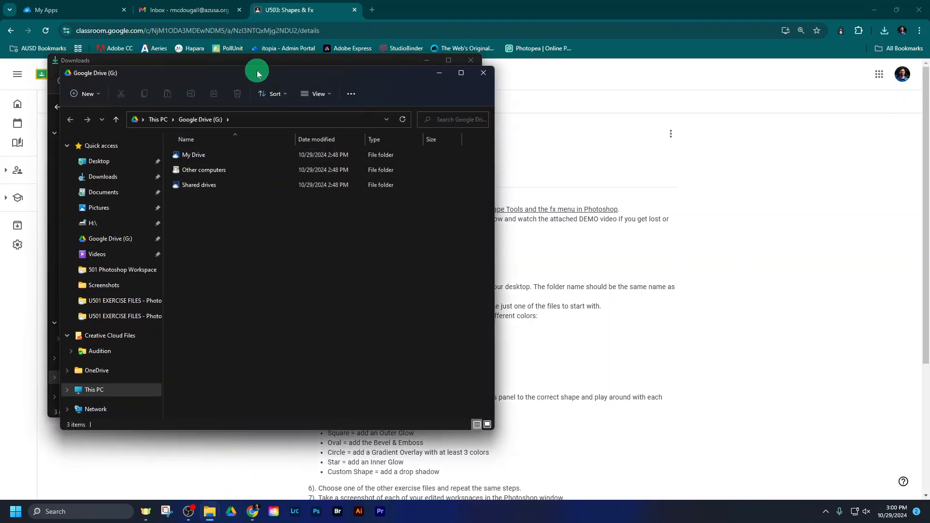
drag(255, 78, 661, 71)
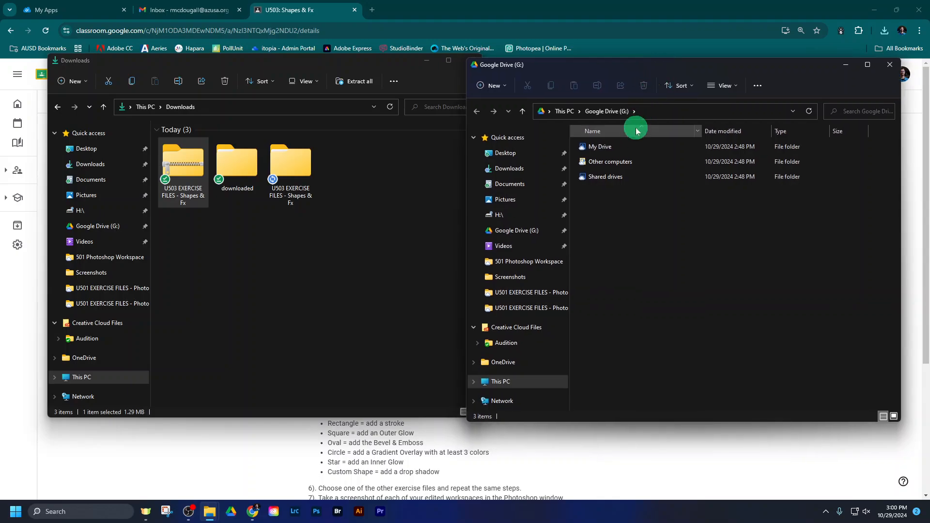
double_click(629, 149)
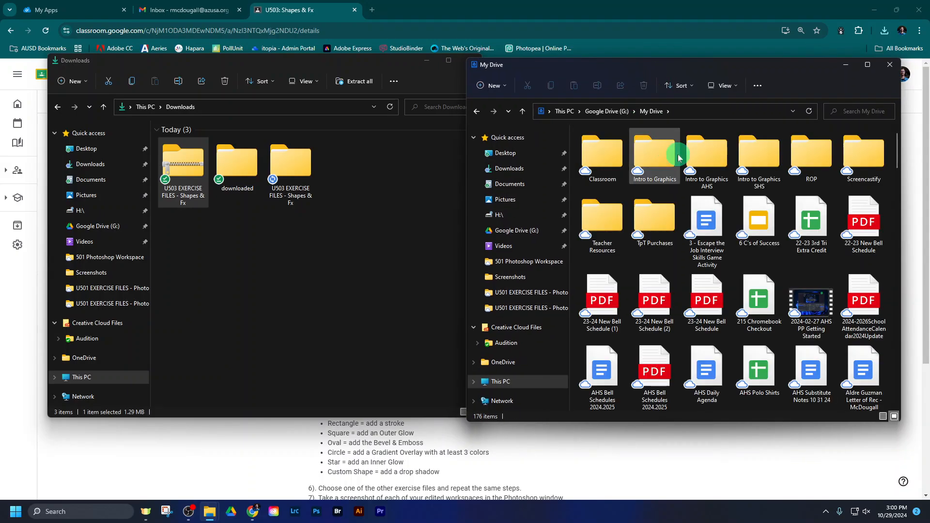
double_click(707, 152)
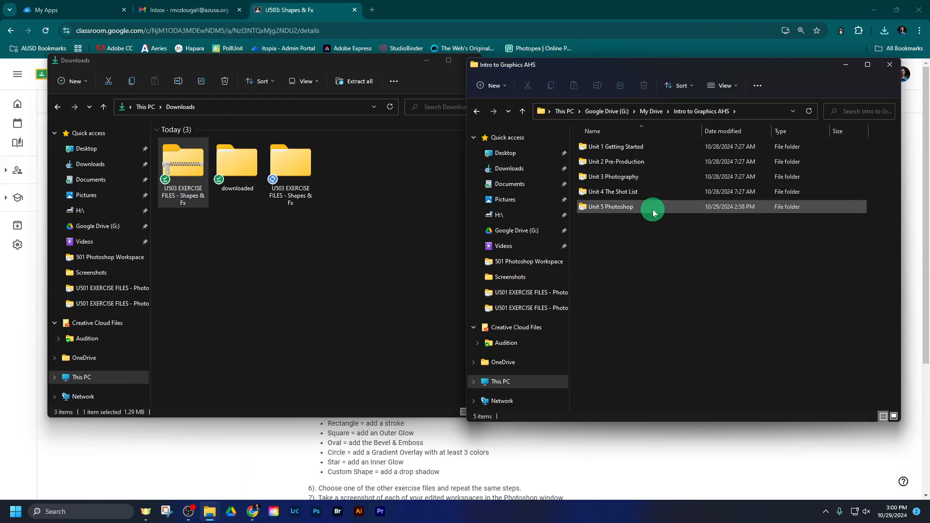
double_click(652, 209)
click(479, 94)
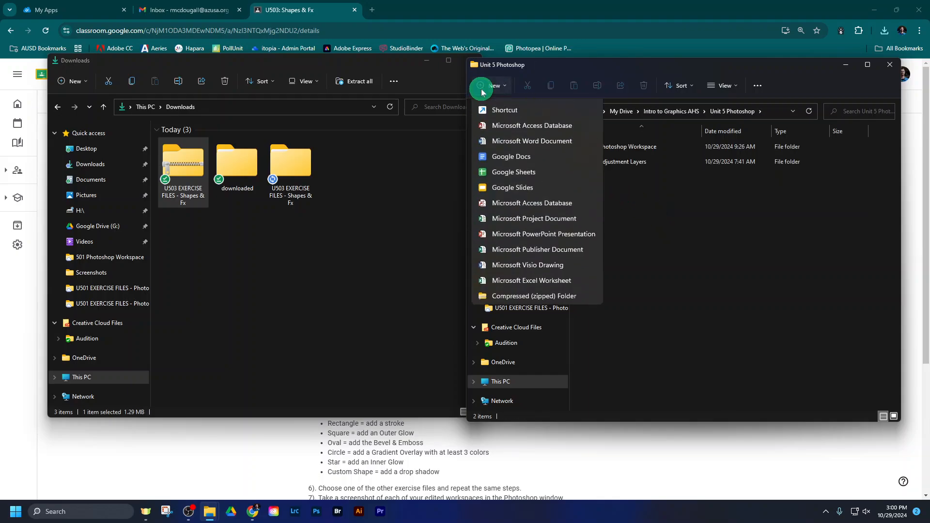
click(499, 109)
text(503 Shapes &)
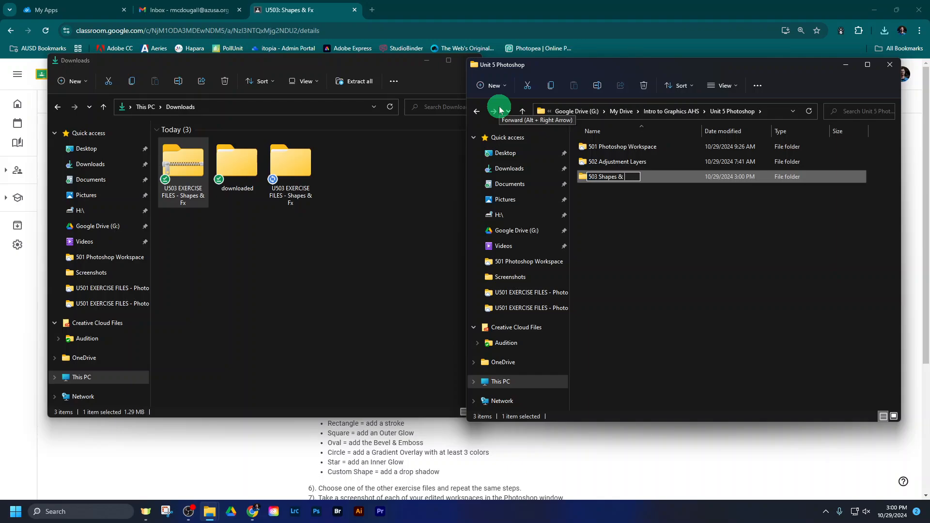
text( Fx)
key(Return)
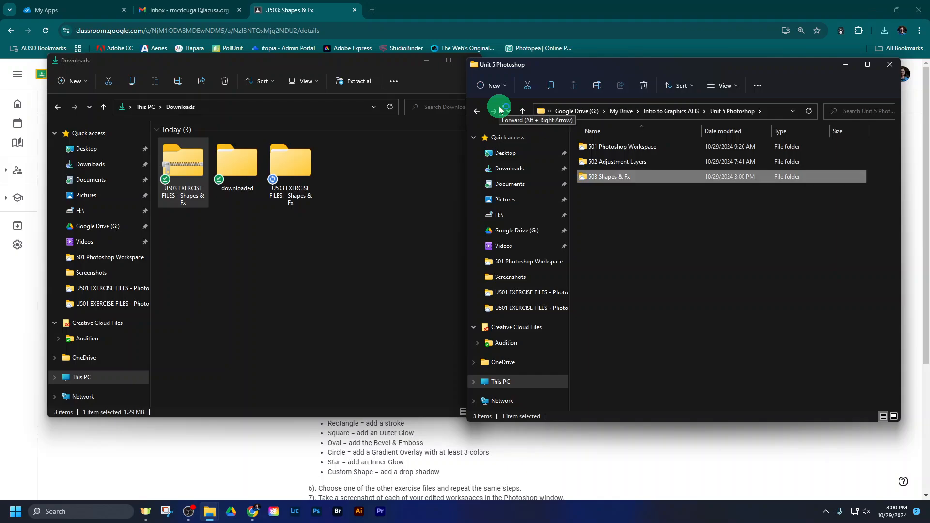
Step: Copy the extracted U503 EXERCISE FILES - Shapes & Fx folder from Downloads into the 503 Shapes & Fx folder and open the copy
double_click(626, 176)
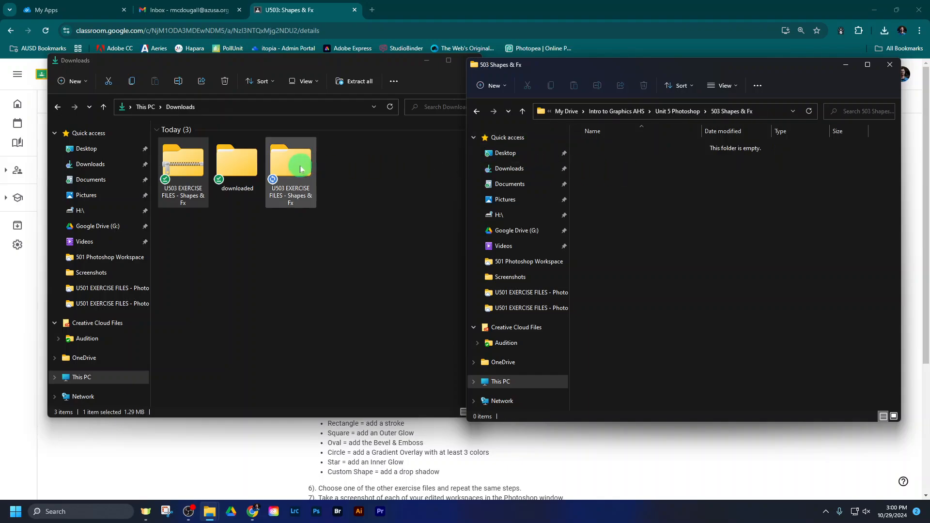
click(184, 160)
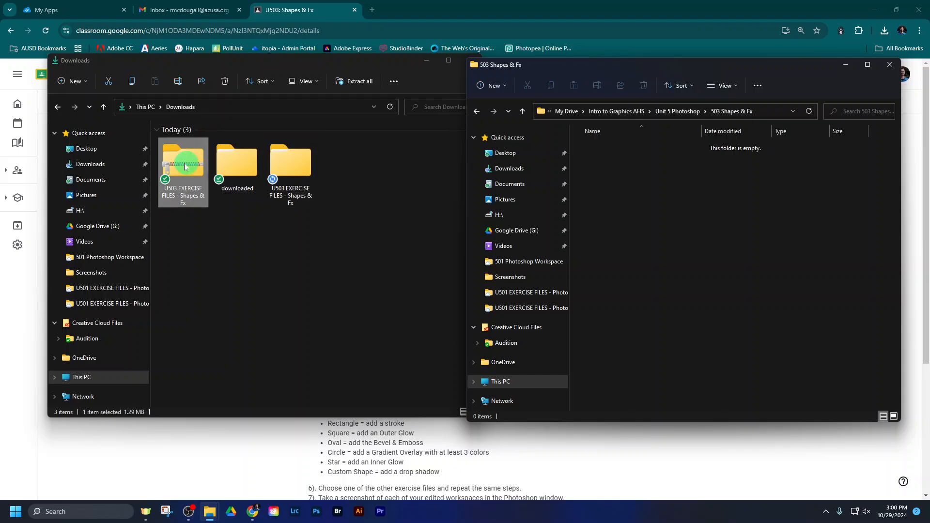
click(286, 161)
drag(287, 165, 648, 176)
double_click(633, 154)
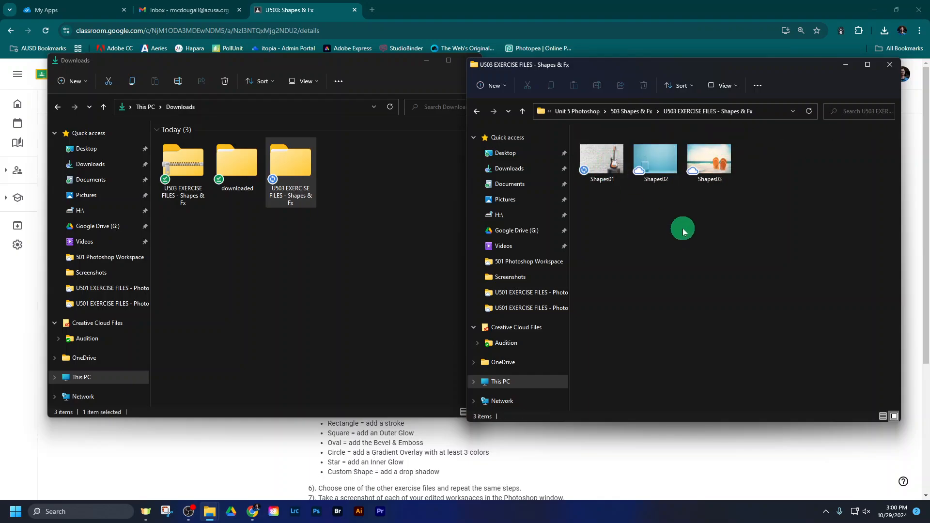
Step: Launch Photoshop, collapse the open Layers panel, and activate the Move tool
click(314, 516)
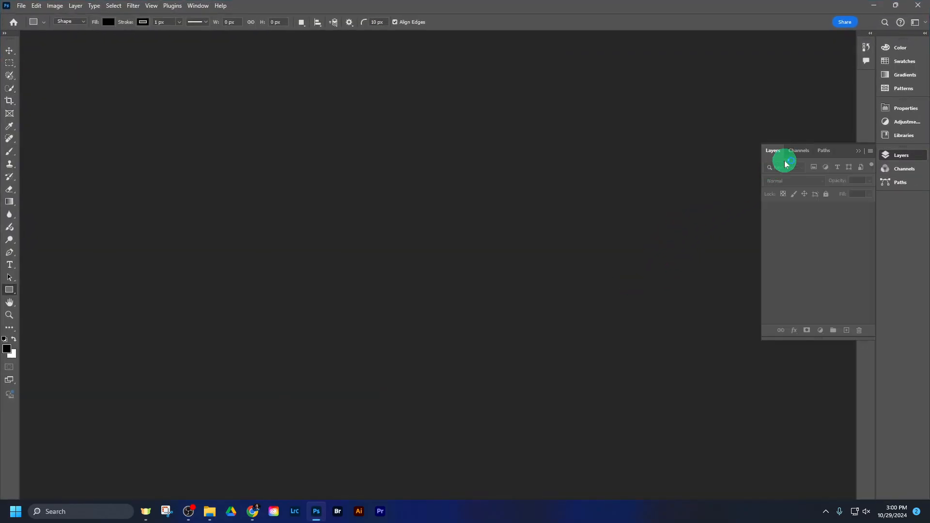
click(859, 151)
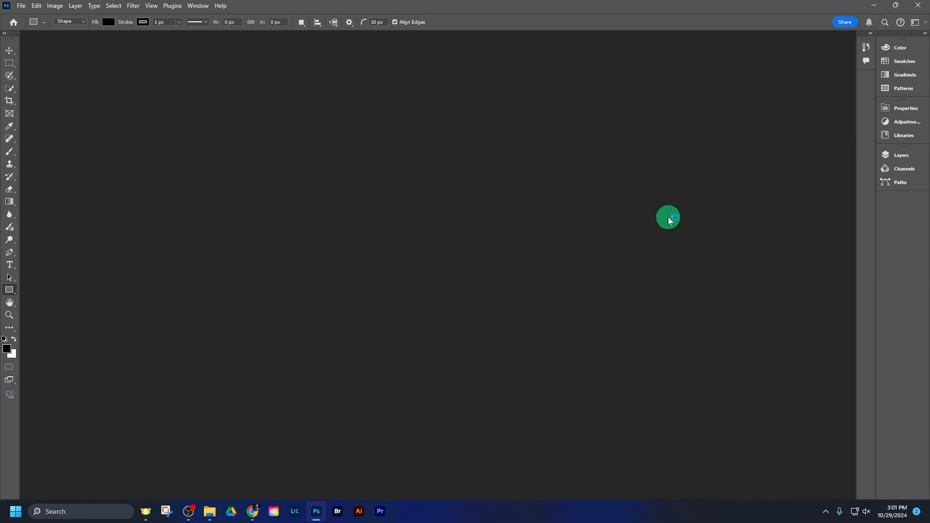
click(10, 51)
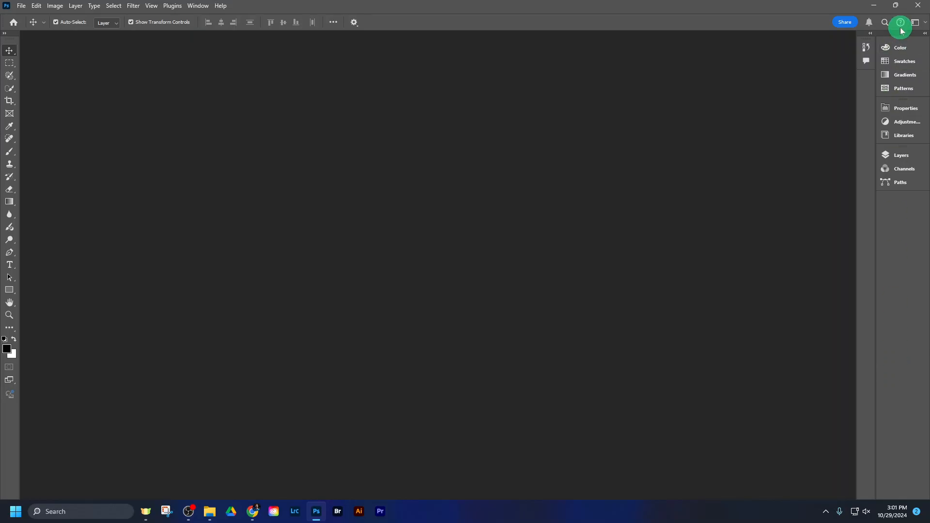
Step: Expand the panel dock to show the full Layers panel, and collapse the dock back to icons
click(925, 32)
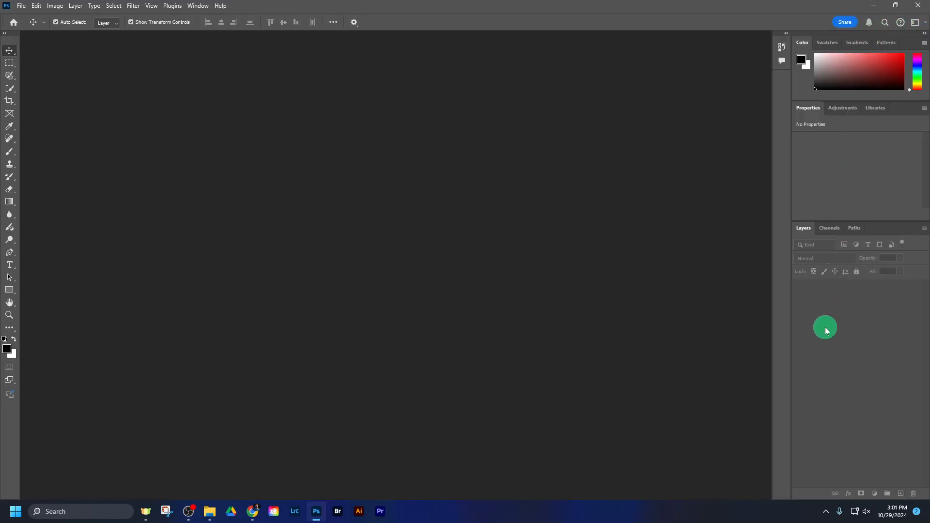
click(801, 228)
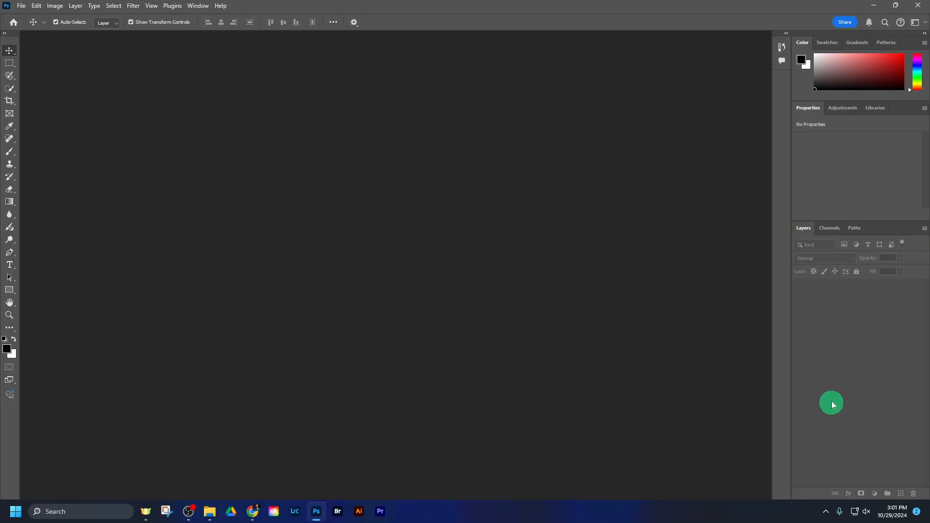
click(923, 33)
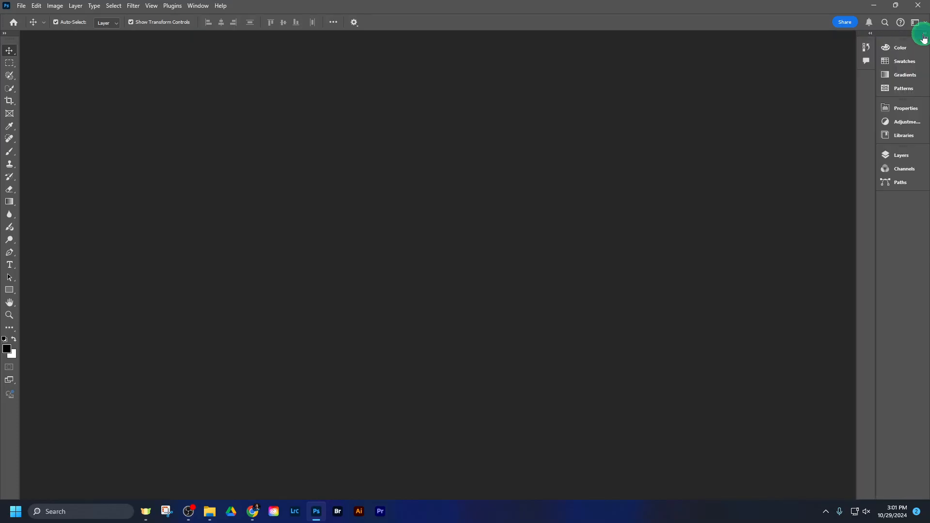
Step: Open the Layers panel from the collapsed dock and make it taller, and leave the dock collapsed after expanding it once more
click(900, 156)
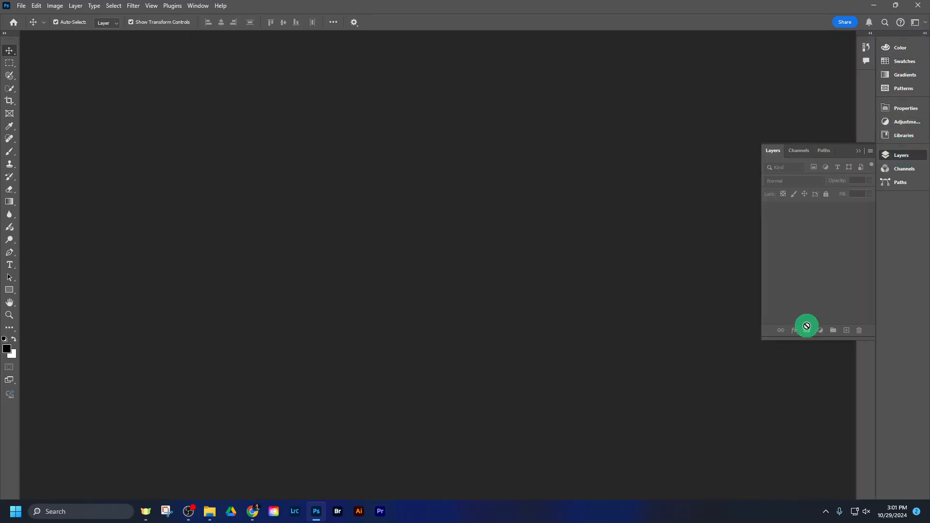
drag(813, 342, 818, 409)
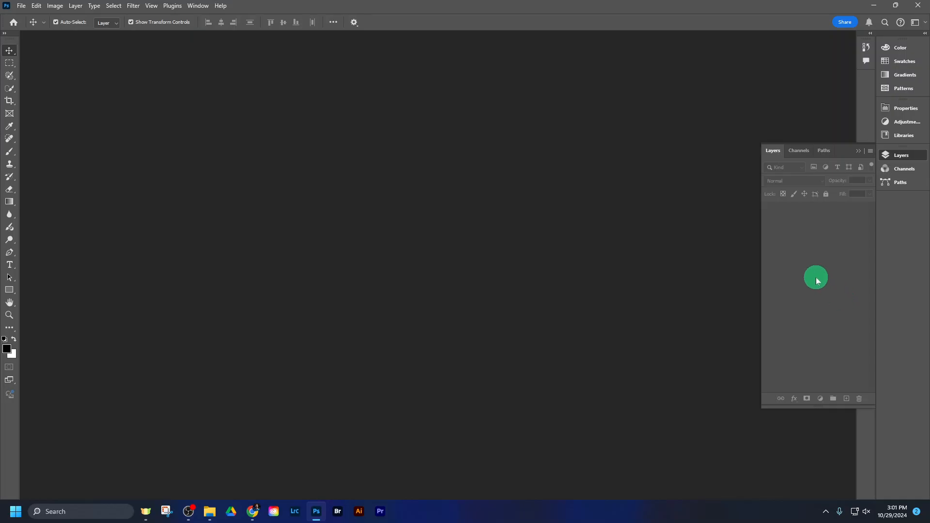
click(925, 34)
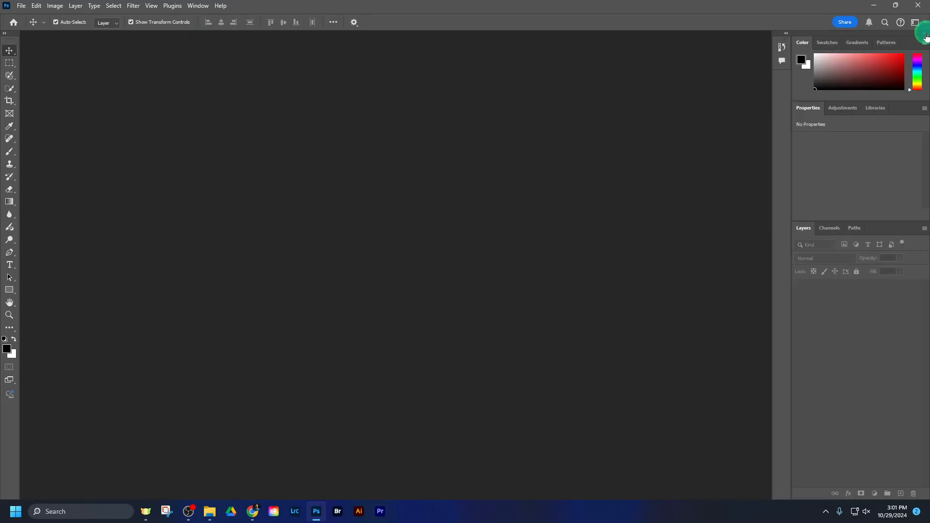
click(924, 33)
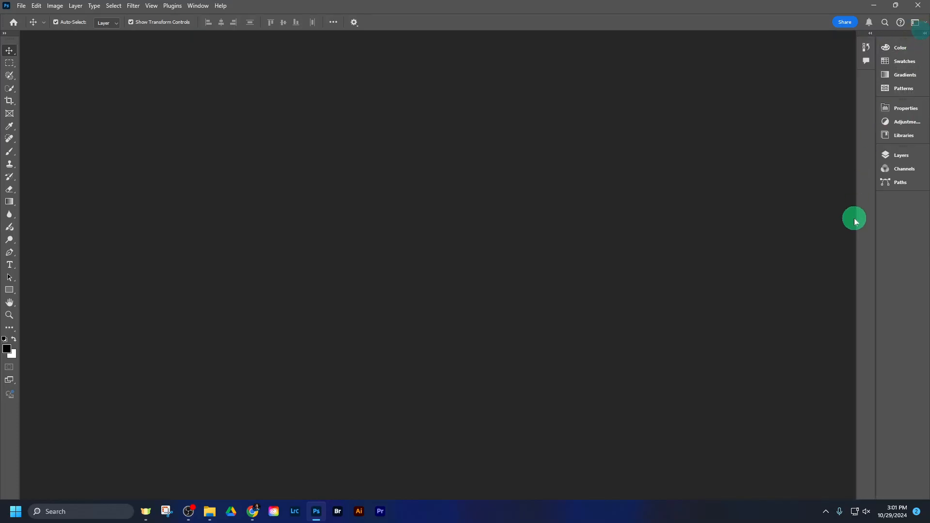
Step: Expand the collapsed panel dock so the Color, Properties and Layers panels are shown in full
click(899, 153)
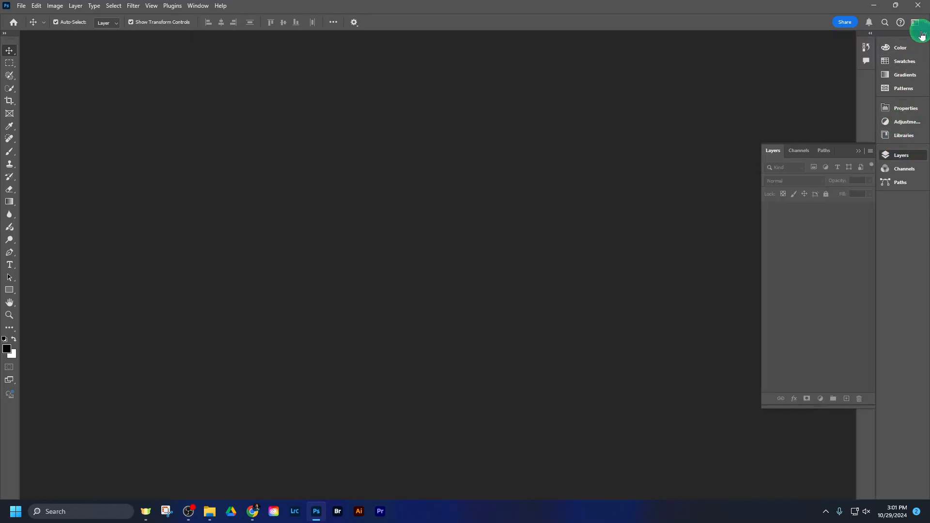
click(923, 34)
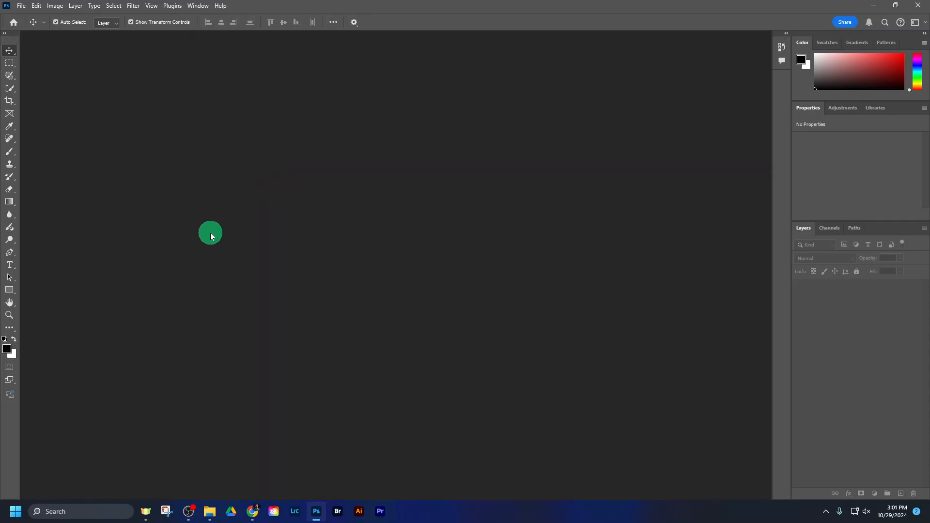
Step: Open the Shapes01, Shapes02 and Shapes03 images from the U503 EXERCISE FILES - Shapes & Fx folder as separate Photoshop documents
click(21, 6)
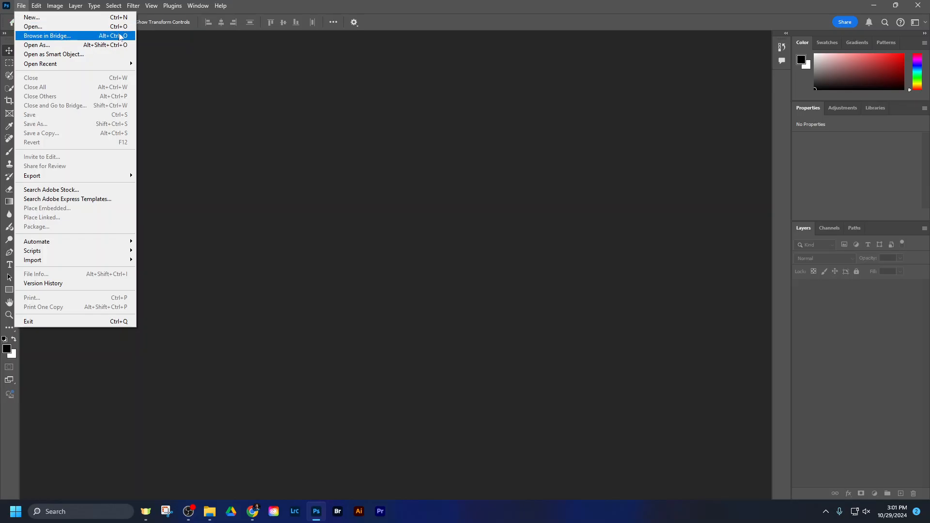
click(212, 103)
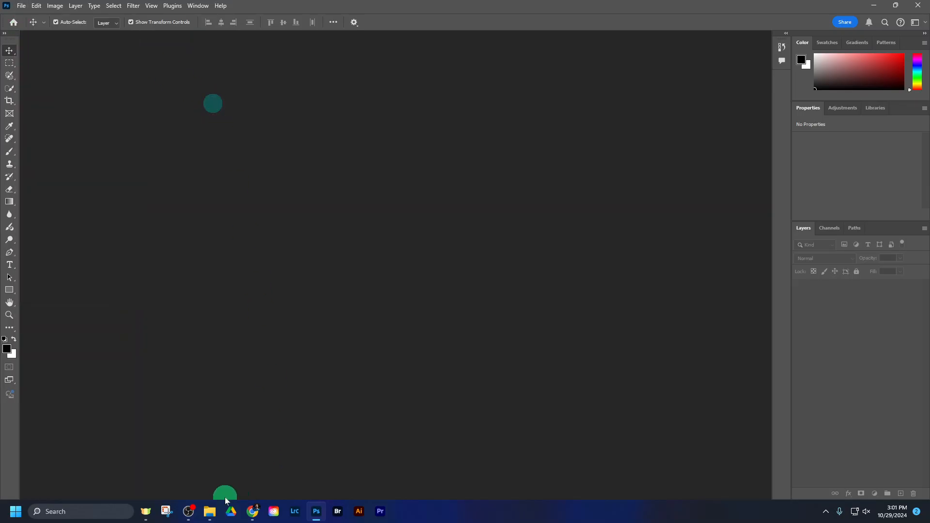
mouse_move(209, 511)
click(231, 483)
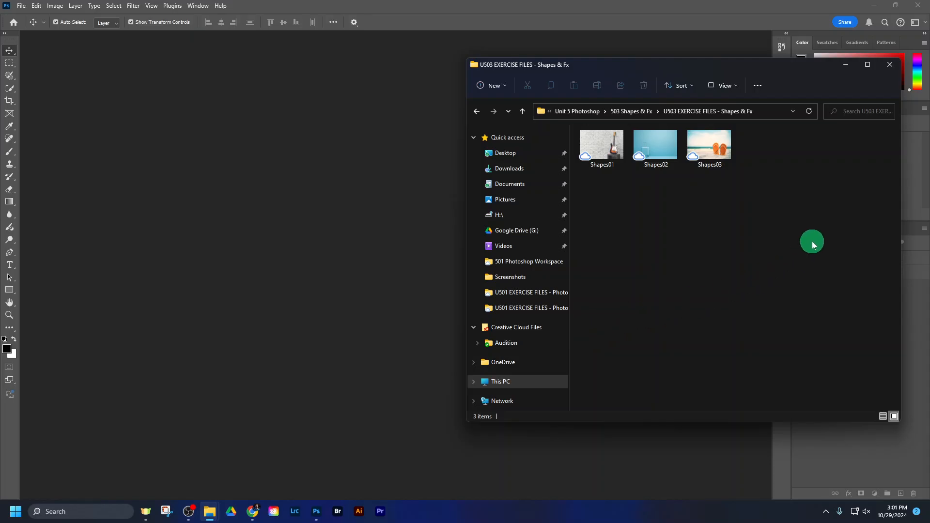
drag(811, 241, 307, 187)
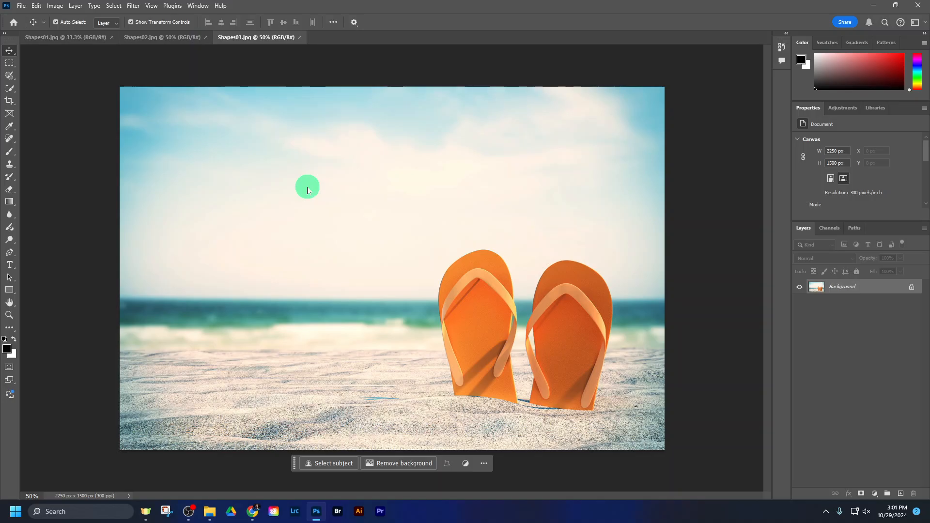
Step: Look through the three open images and make Shapes02.jpg, the blue suitcase photo, the active document
click(155, 37)
click(66, 37)
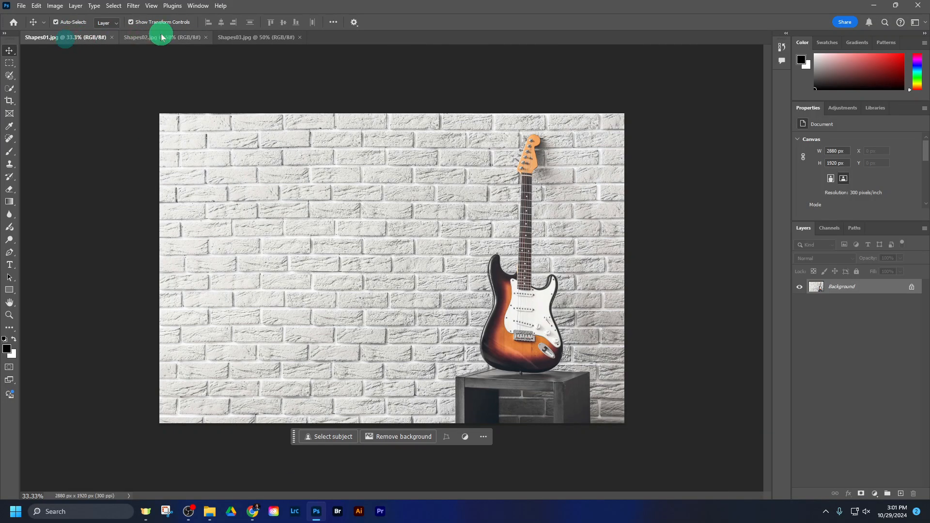
click(162, 38)
click(235, 37)
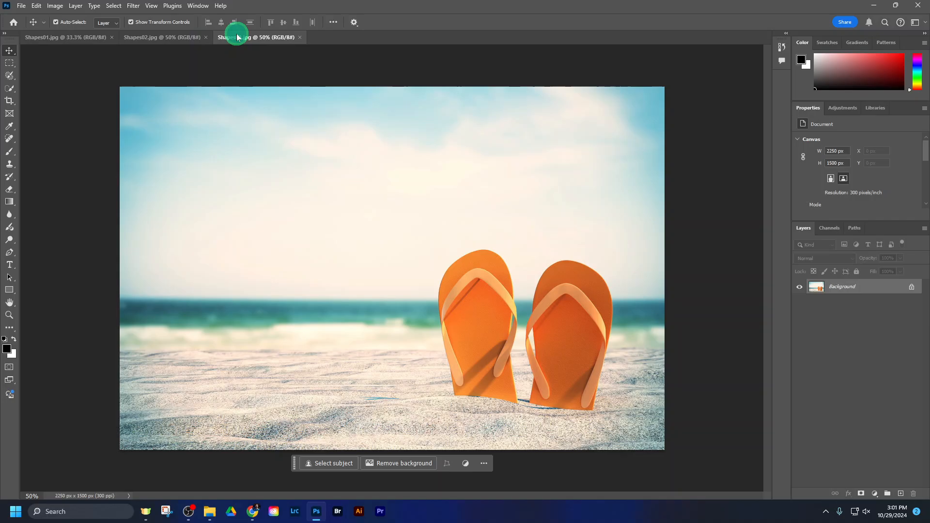
click(152, 38)
click(68, 38)
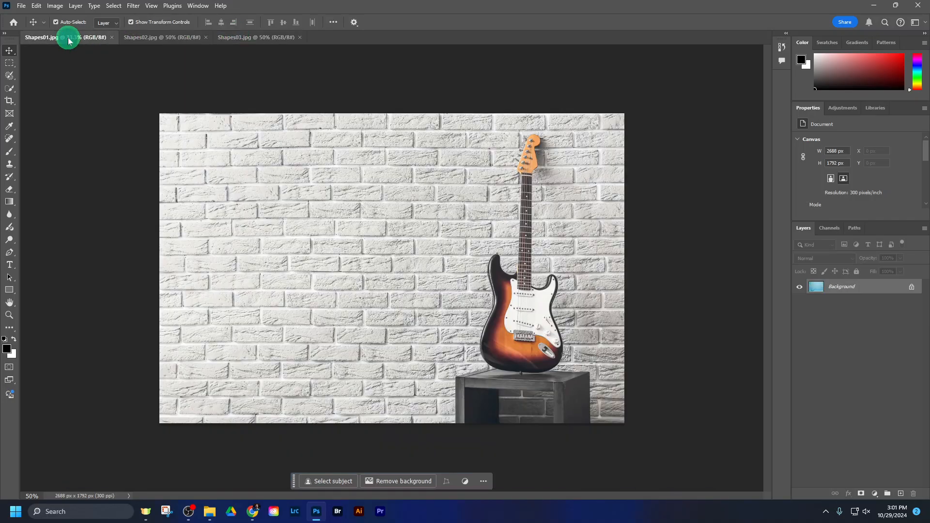
click(146, 38)
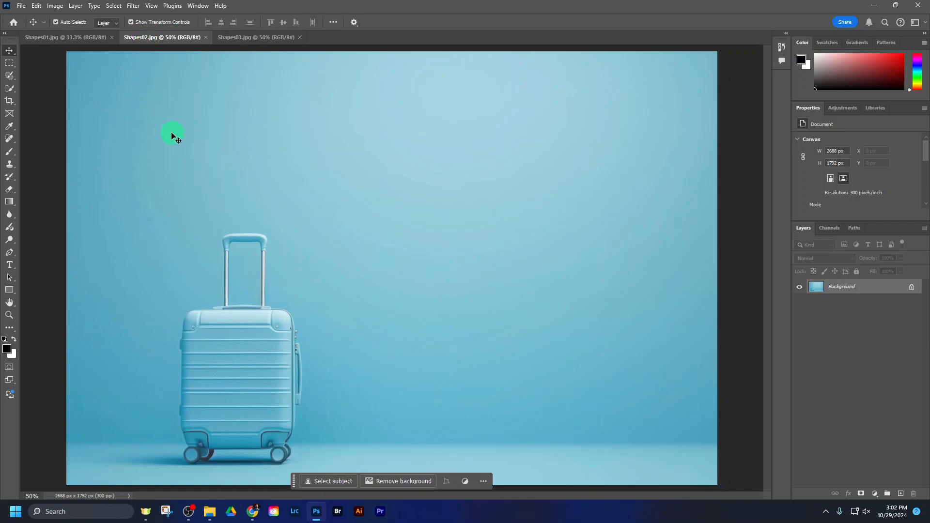
Step: Draw a rectangle about 726 by 332 px in the empty area above the suitcase with the Rectangle tool
click(9, 290)
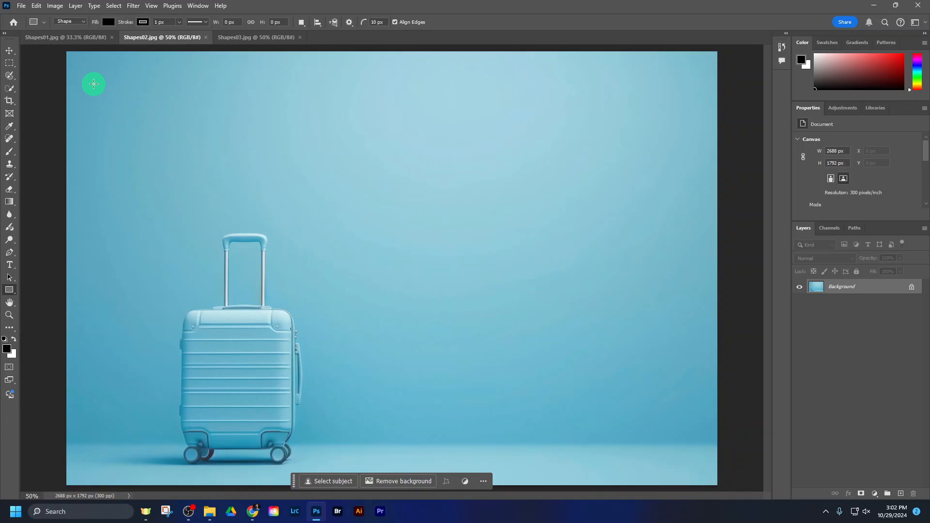
drag(93, 78, 268, 158)
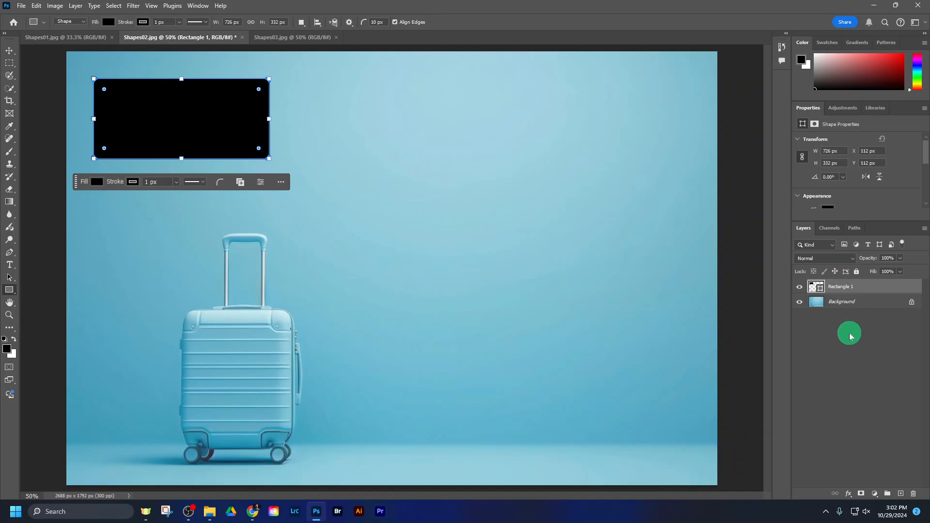
Step: Switch to Chrome, review the required shapes in step 4 of the assignment instructions, and return to Photoshop
click(255, 513)
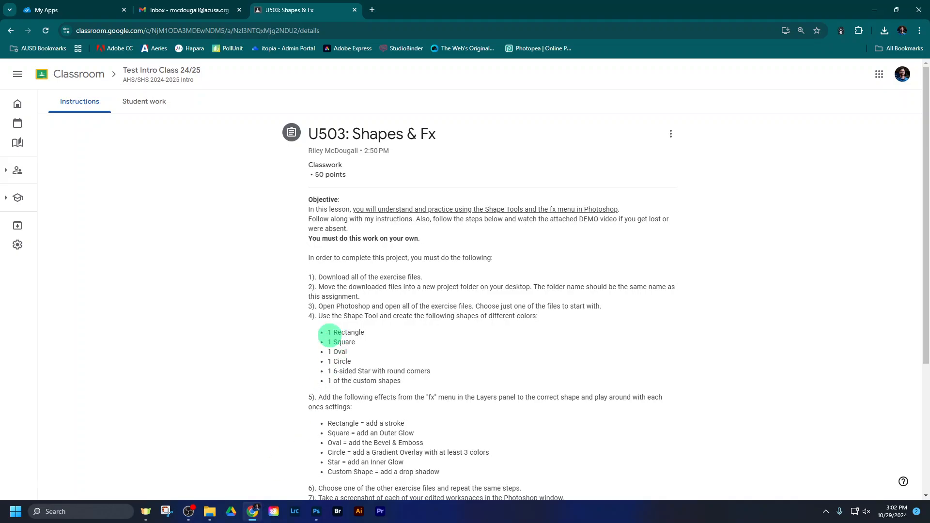
scroll(329, 334, down, 2)
drag(318, 219, 539, 217)
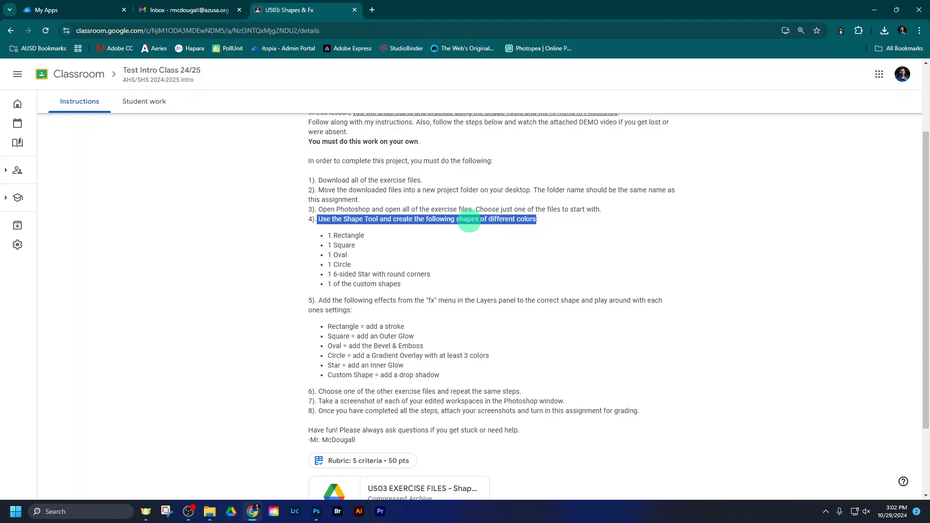
drag(332, 236, 372, 239)
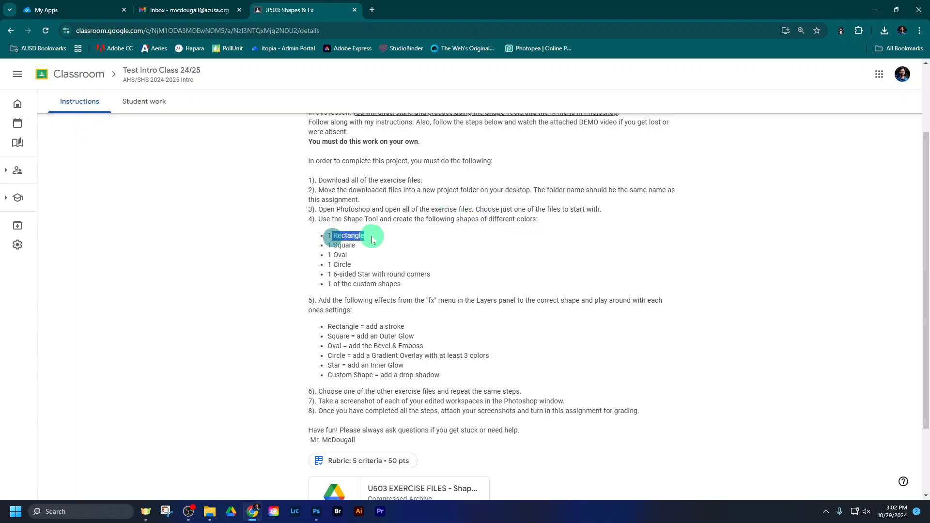
mouse_move(254, 514)
click(316, 512)
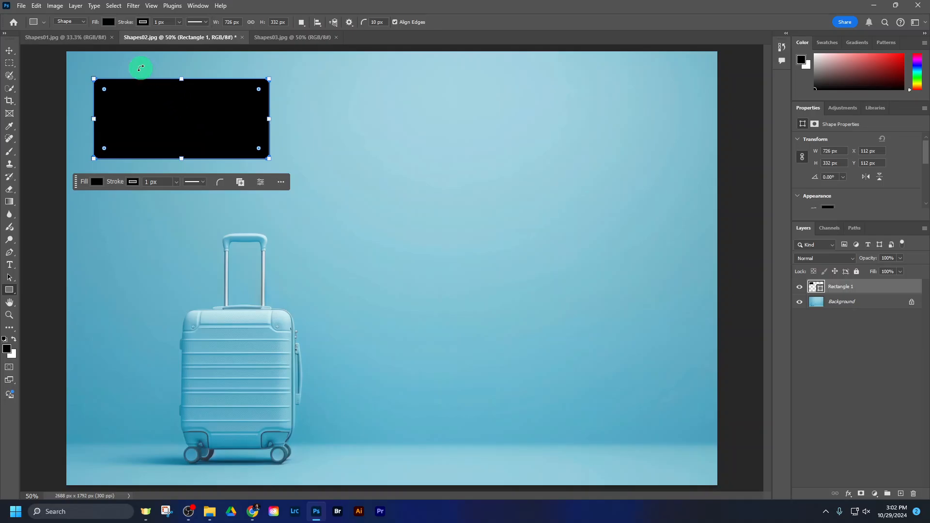
Step: Set the rectangle's fill to the pink colour f171ce and close the fill options
click(109, 24)
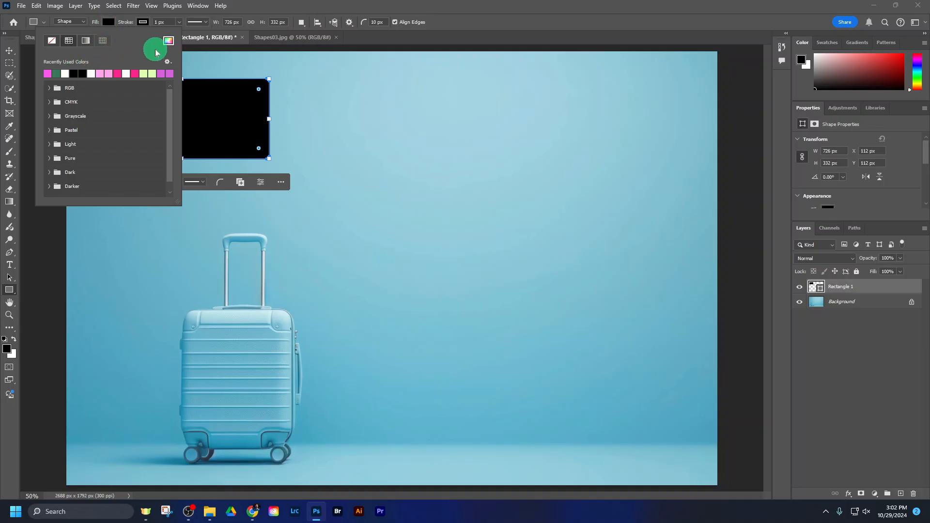
click(168, 43)
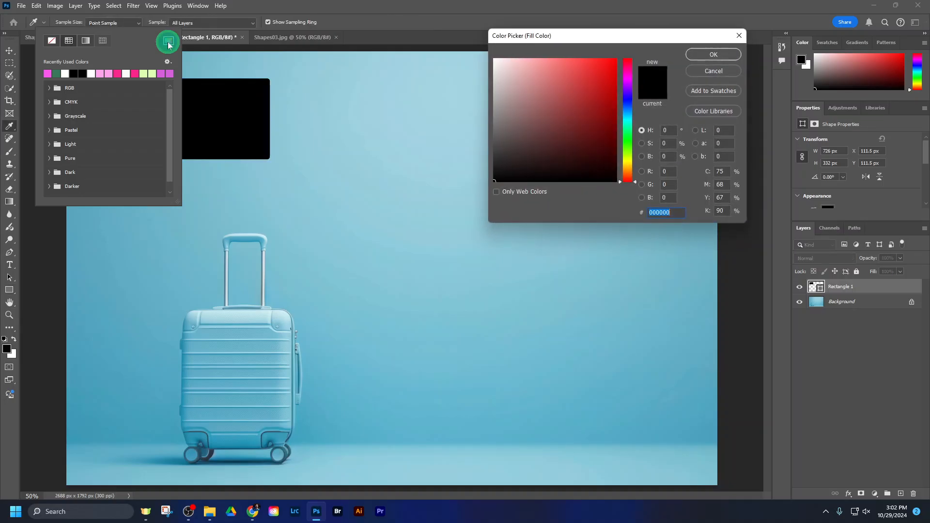
click(573, 83)
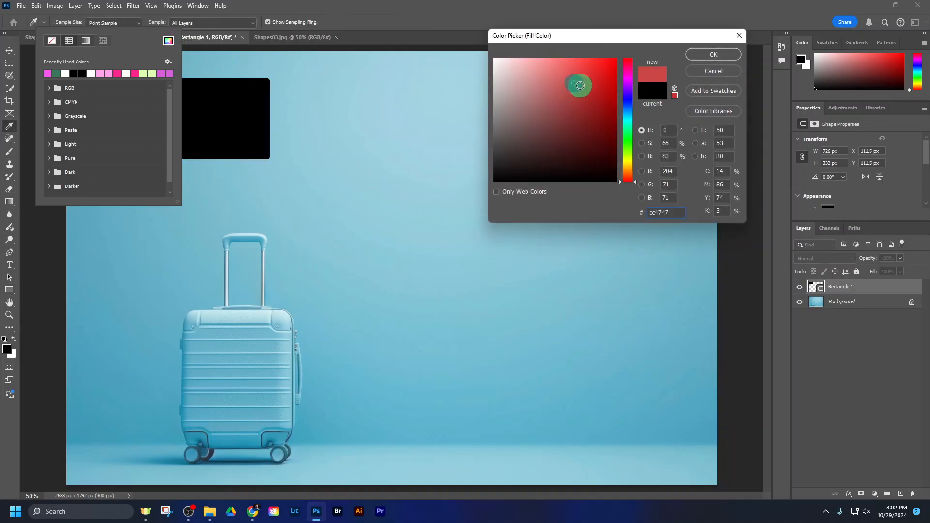
drag(595, 66, 537, 73)
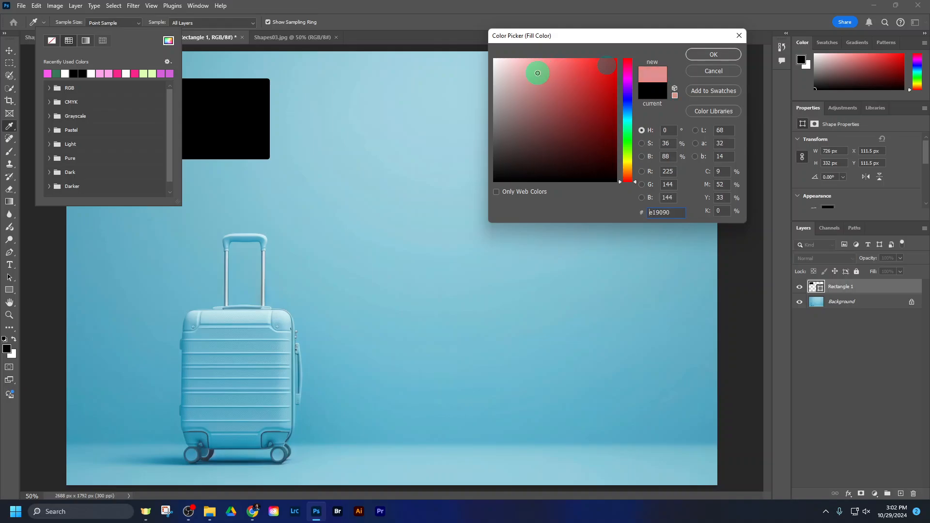
mouse_move(629, 64)
mouse_down()
mouse_move(628, 154)
mouse_move(628, 73)
mouse_up()
click(558, 64)
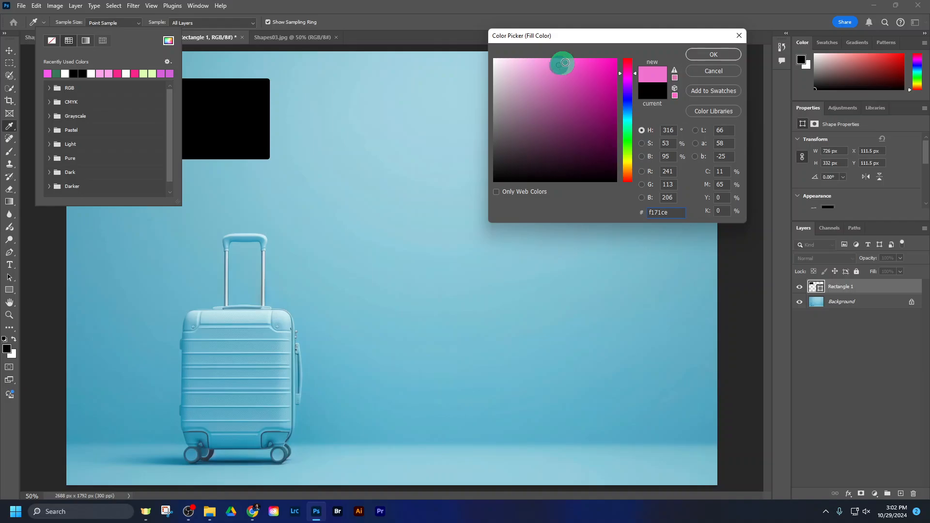
click(709, 55)
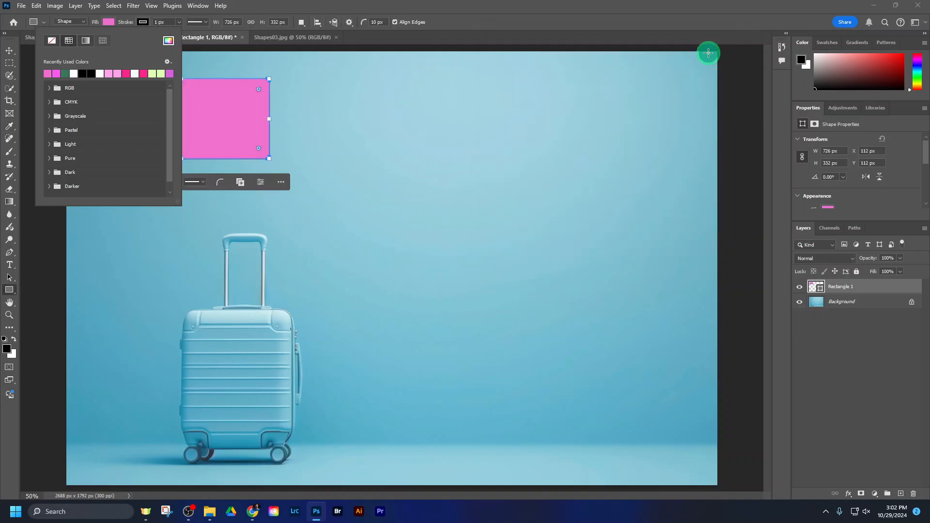
click(108, 22)
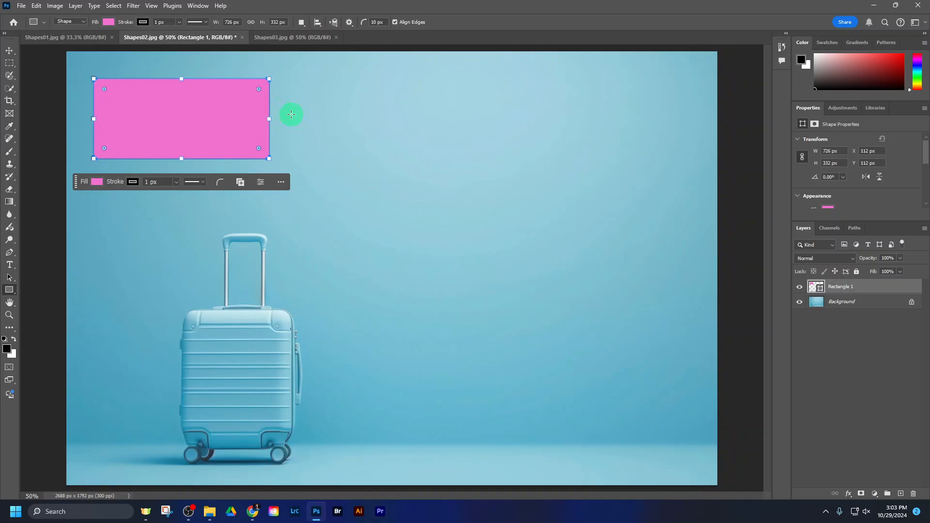
Step: Check the assignment's shape list in Chrome, and draw a square about 508 by 508 px beside the pink rectangle in Photoshop
click(253, 511)
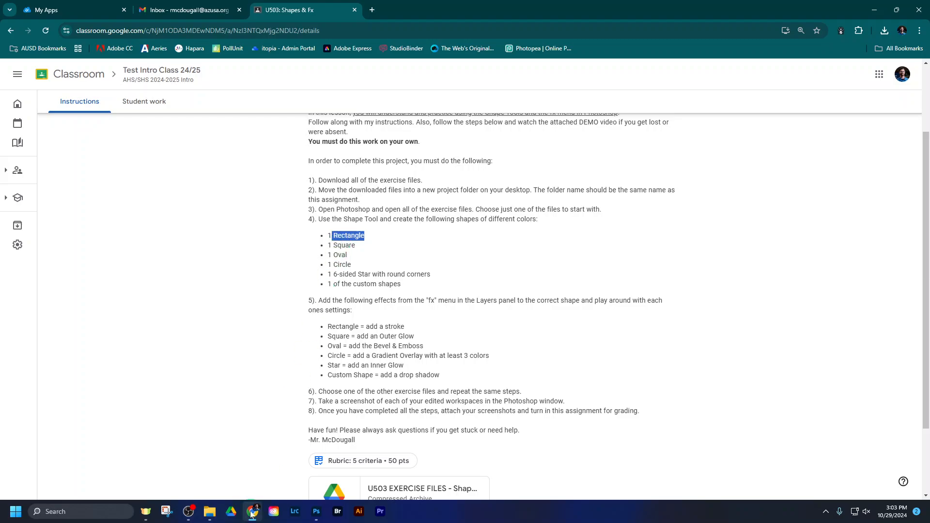
click(315, 511)
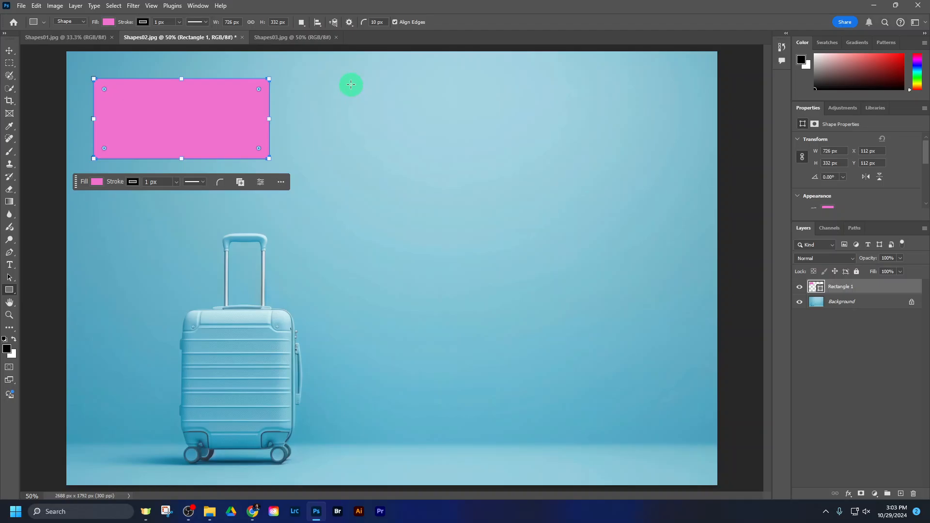
drag(351, 80, 474, 246)
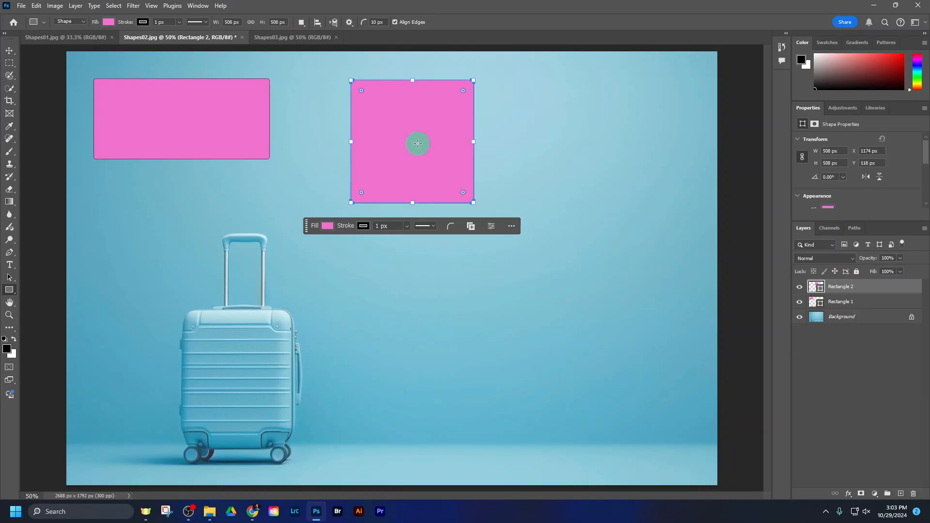
Step: Change the square's fill to a dark green with the Color Picker and close the fill options
click(109, 24)
click(168, 40)
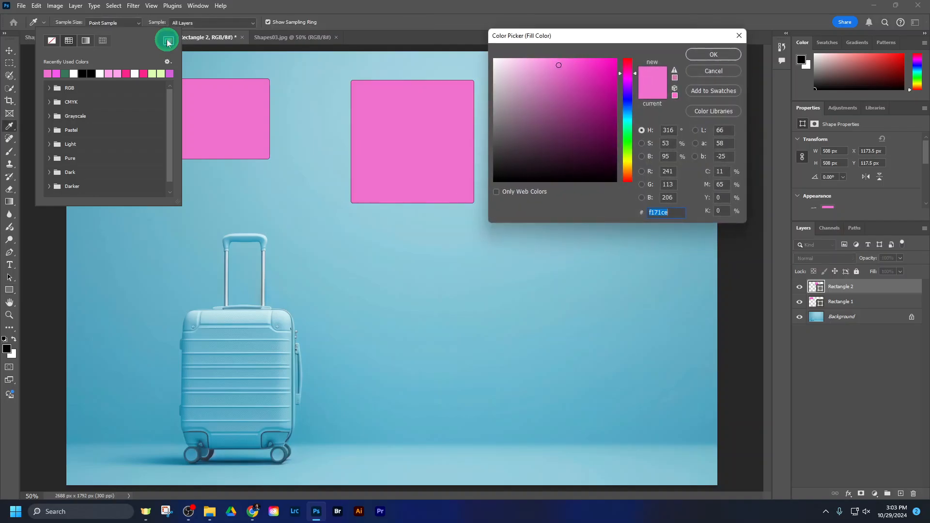
click(627, 101)
click(574, 86)
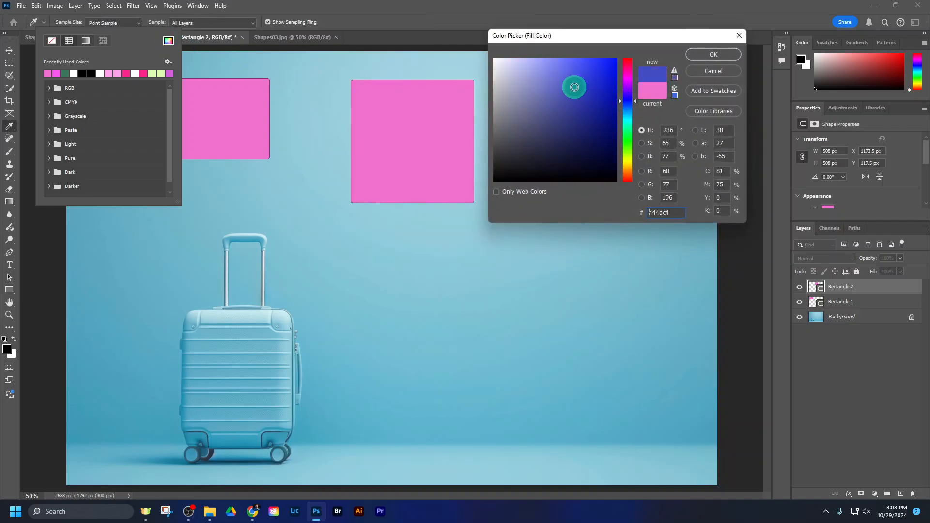
click(629, 130)
click(565, 68)
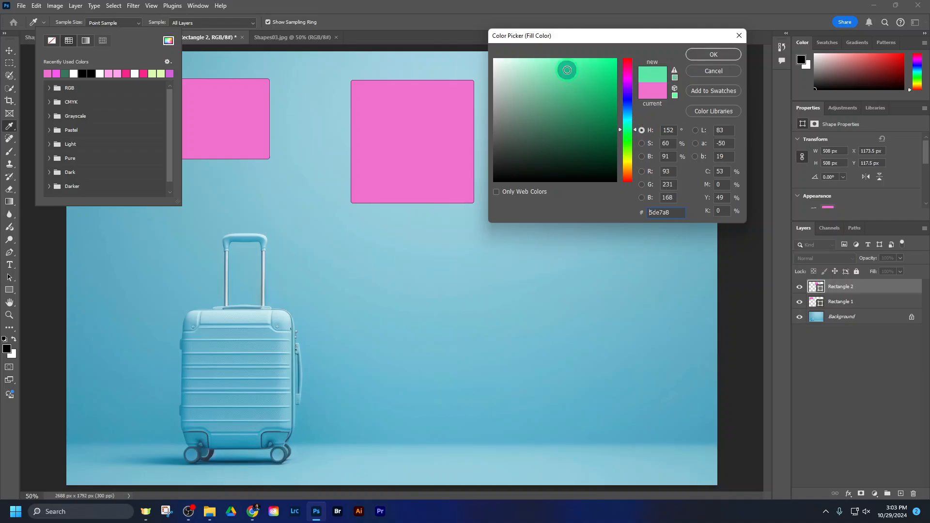
click(598, 69)
click(605, 119)
click(709, 51)
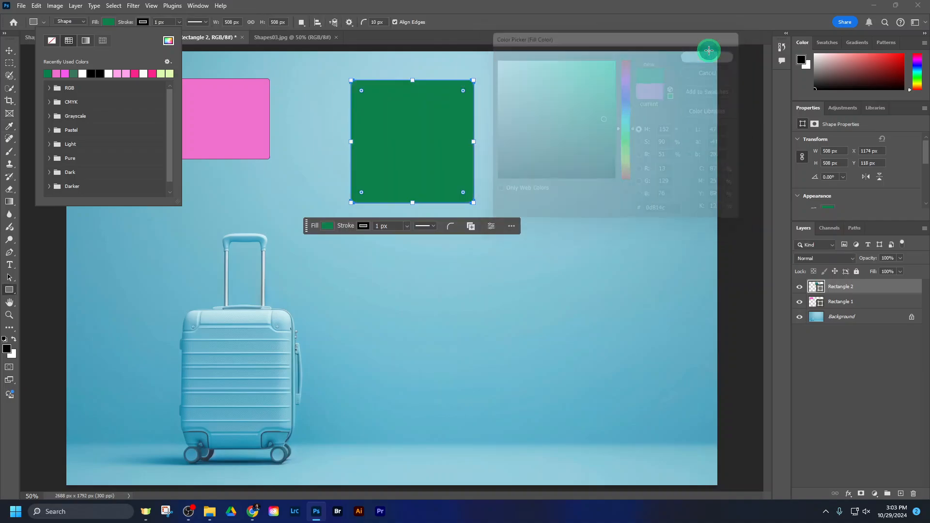
click(107, 21)
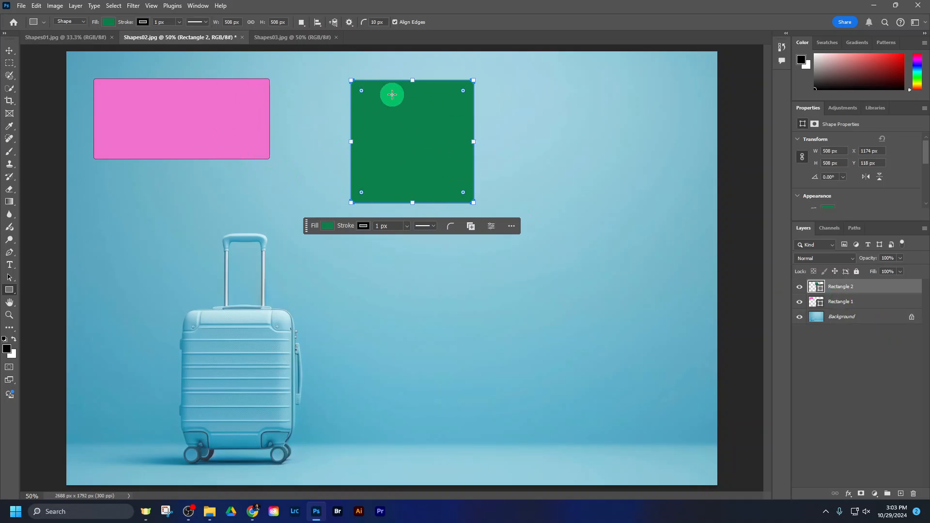
Step: Select the Rectangle 1 layer and the Rectangle 2 layer in turn, and deselect all layers
click(881, 304)
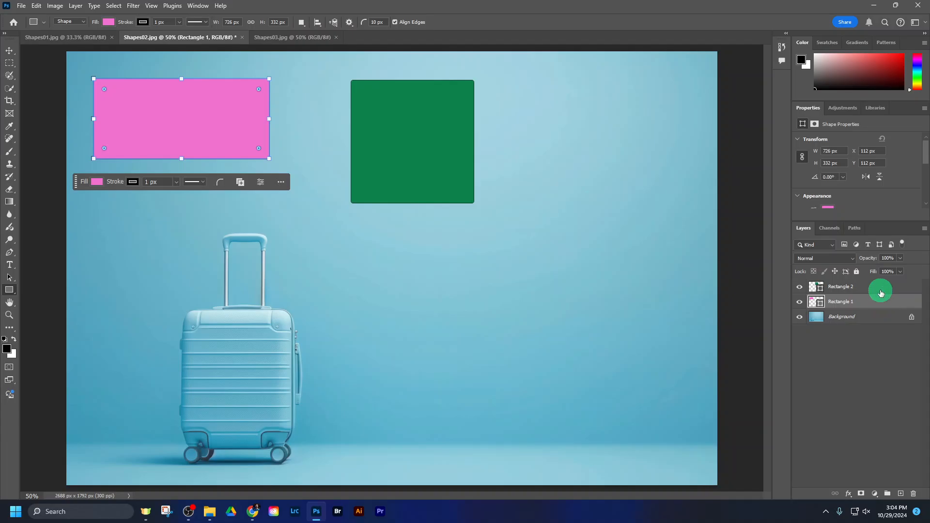
click(880, 292)
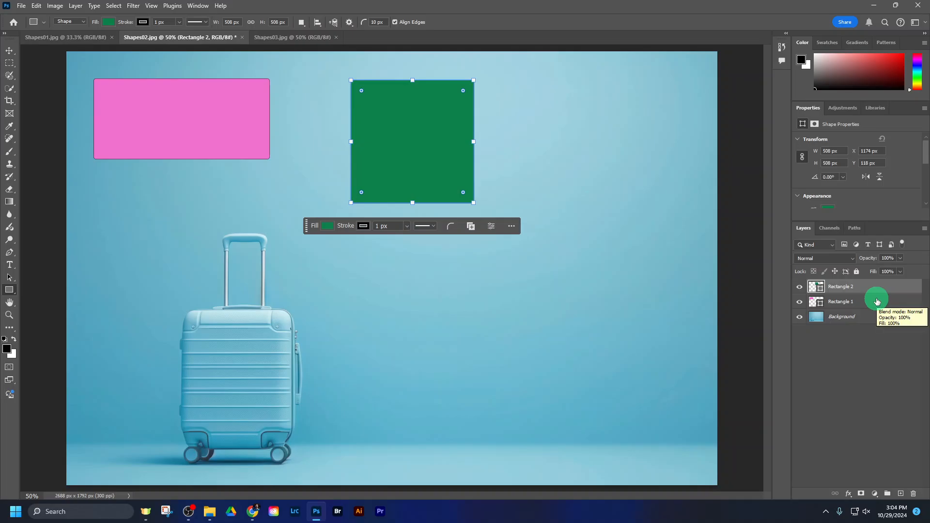
click(875, 353)
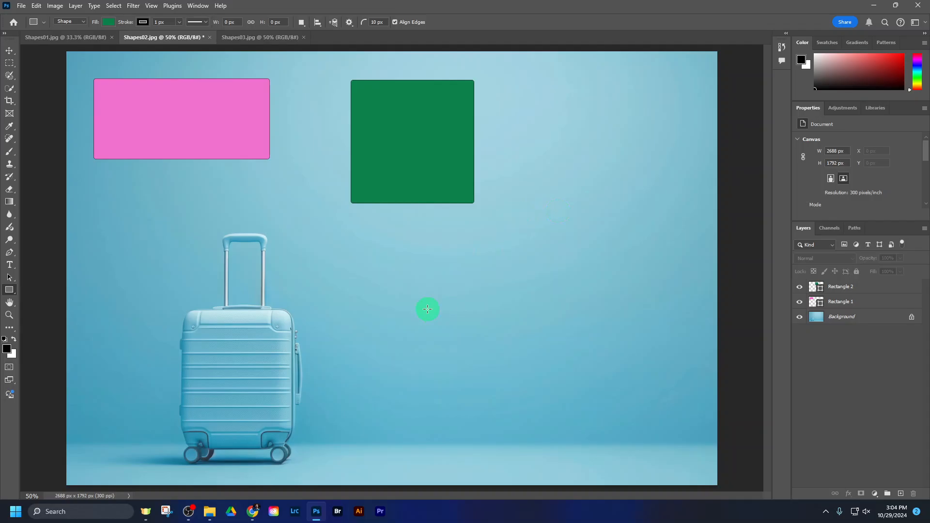
Step: Check the oval entry in the assignment's shape list in Chrome and return to the image in Photoshop
click(252, 511)
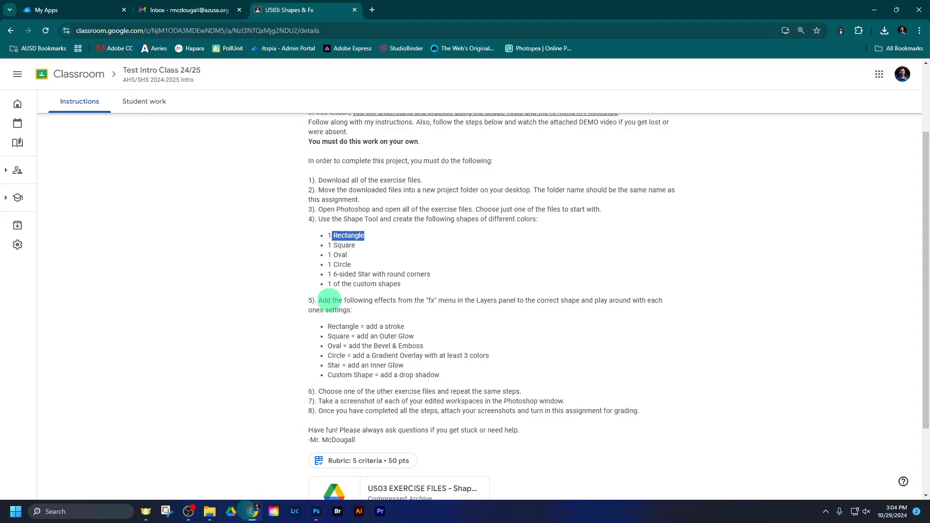
click(336, 255)
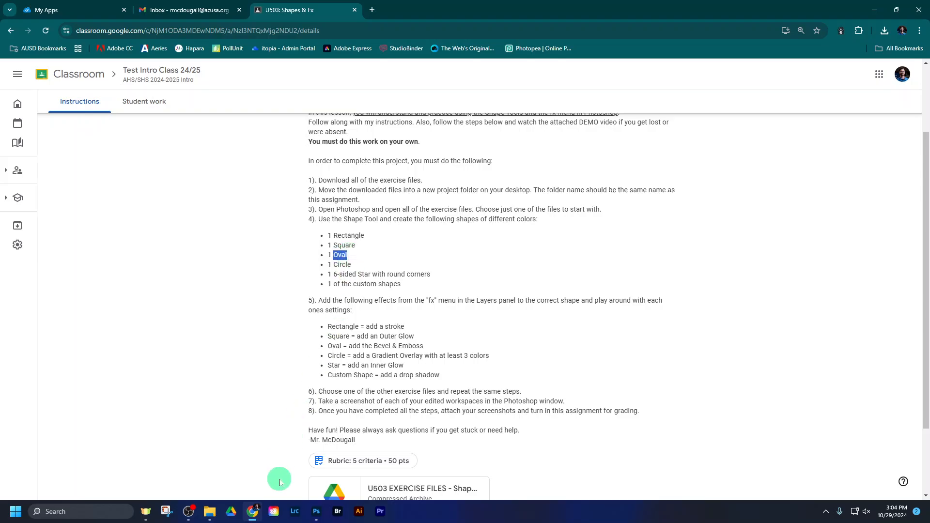
click(315, 510)
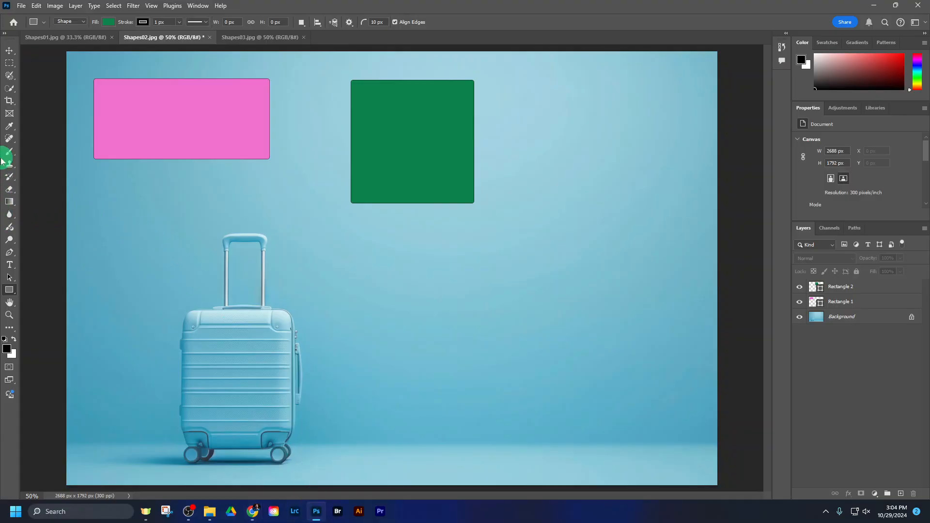
click(5, 34)
click(6, 36)
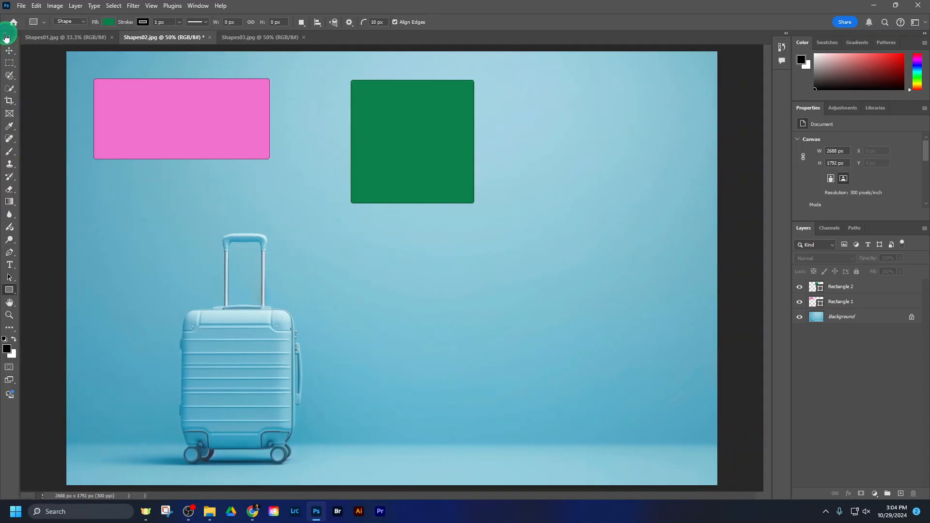
click(6, 35)
click(6, 35)
Step: Draw a tall oval about 538 by 842 px beside the green square with the Ellipse Tool
click(18, 304)
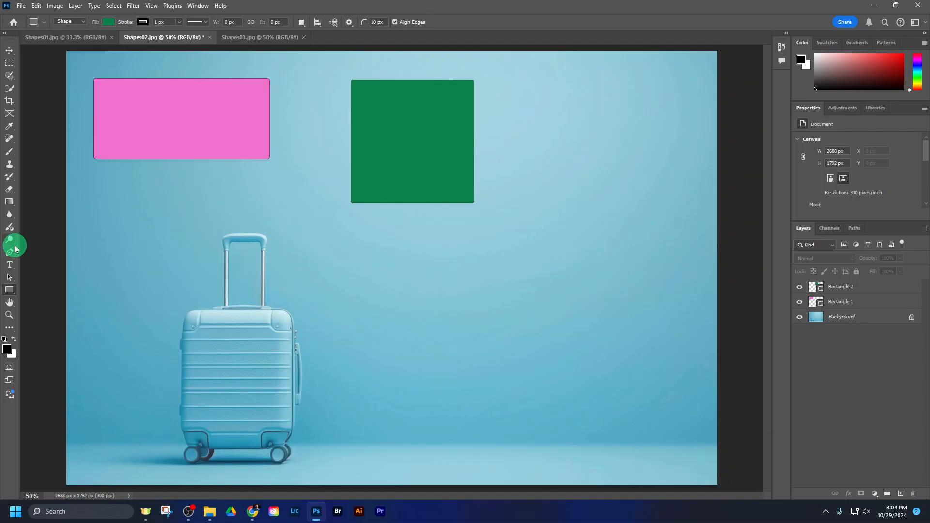
click(10, 293)
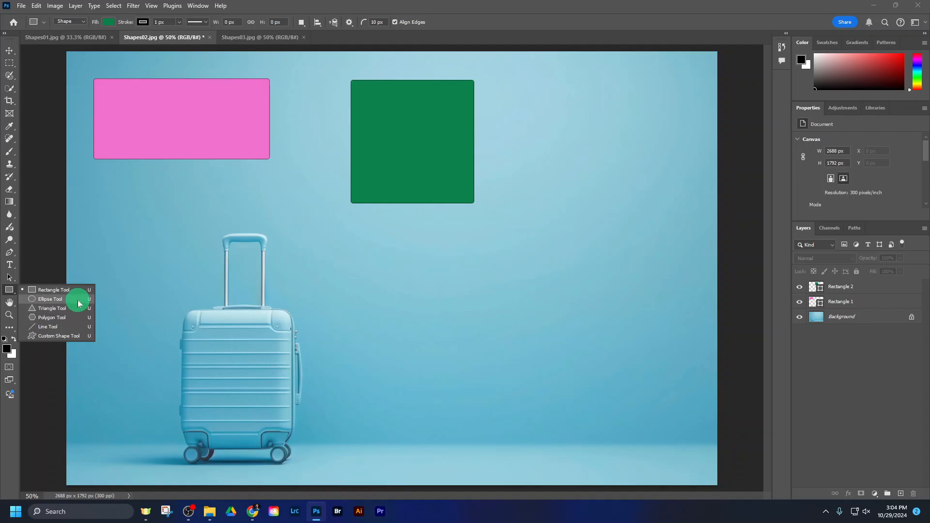
click(50, 299)
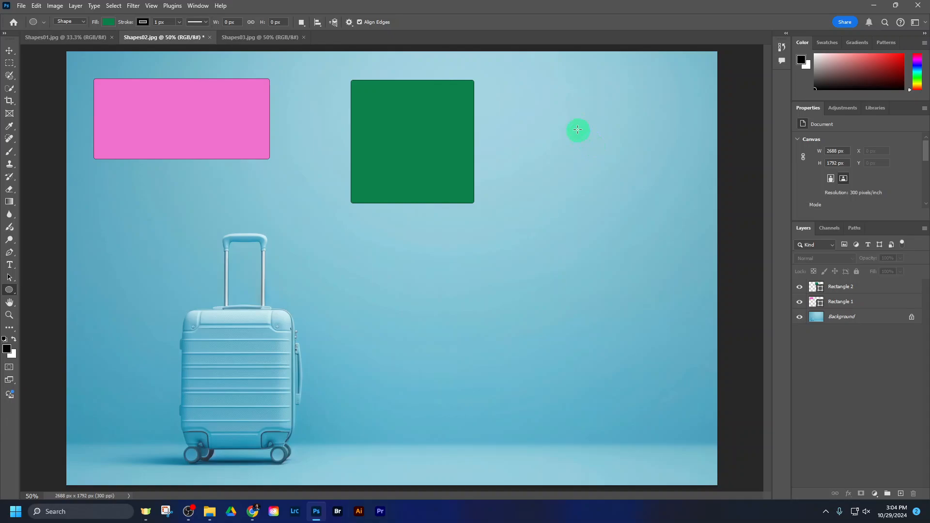
drag(546, 86, 675, 290)
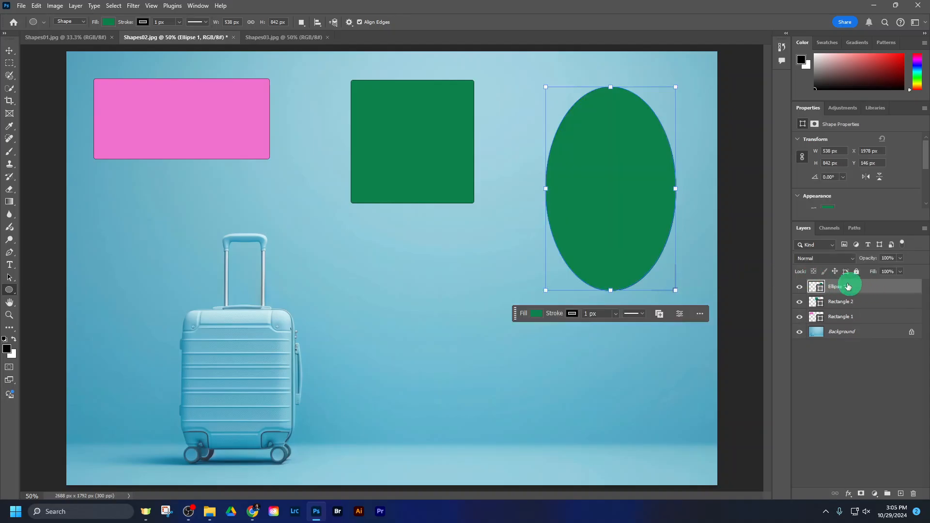
Step: Change the oval's fill to a light yellow-green with the Color Picker and close the fill options
click(111, 23)
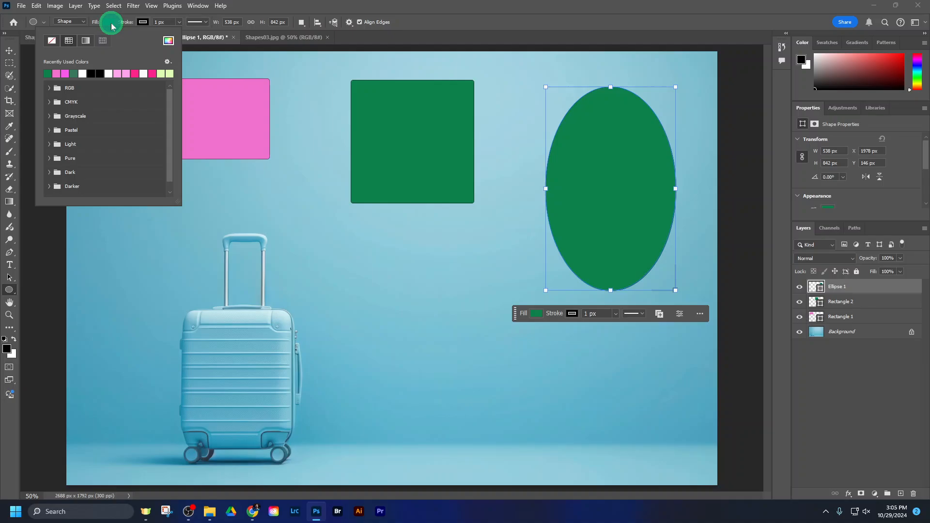
click(169, 40)
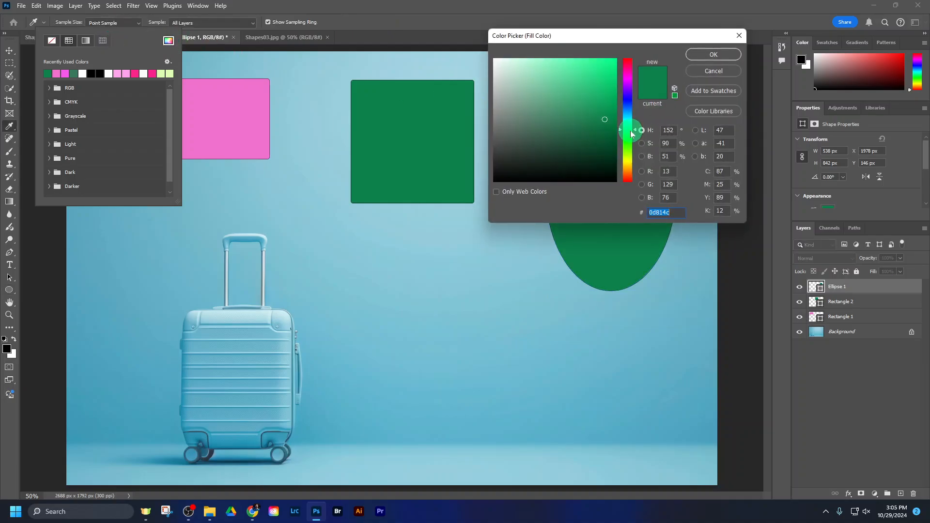
click(631, 157)
click(556, 68)
click(712, 63)
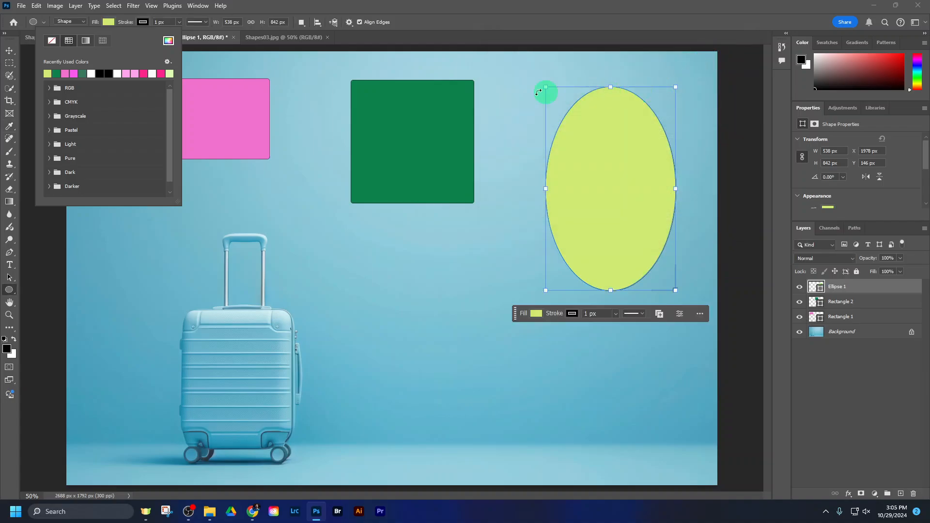
click(108, 22)
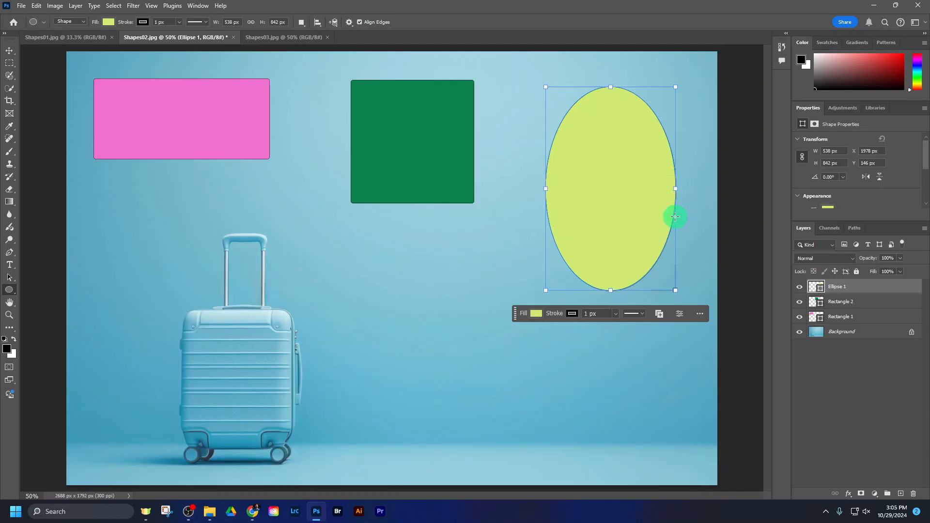
Step: Check the circle entry in the assignment's shape list in Chrome and return to Photoshop
click(253, 510)
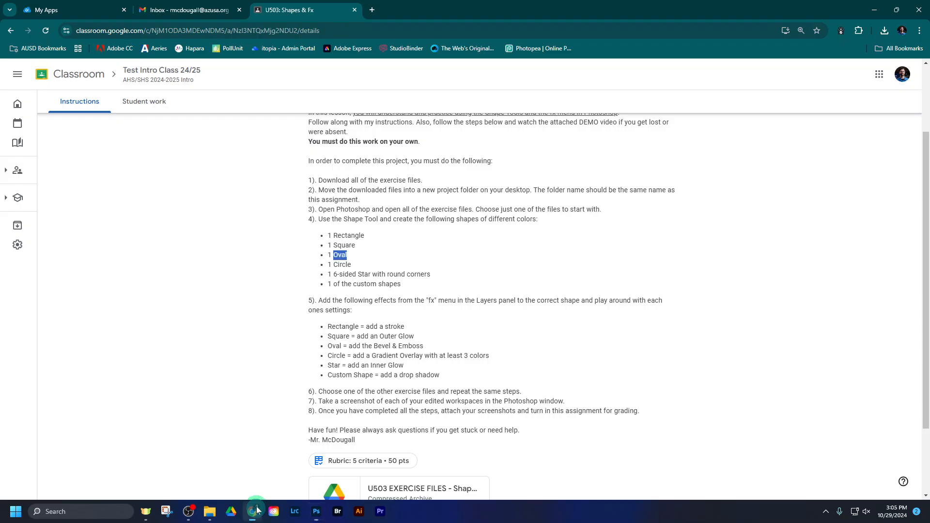
double_click(342, 264)
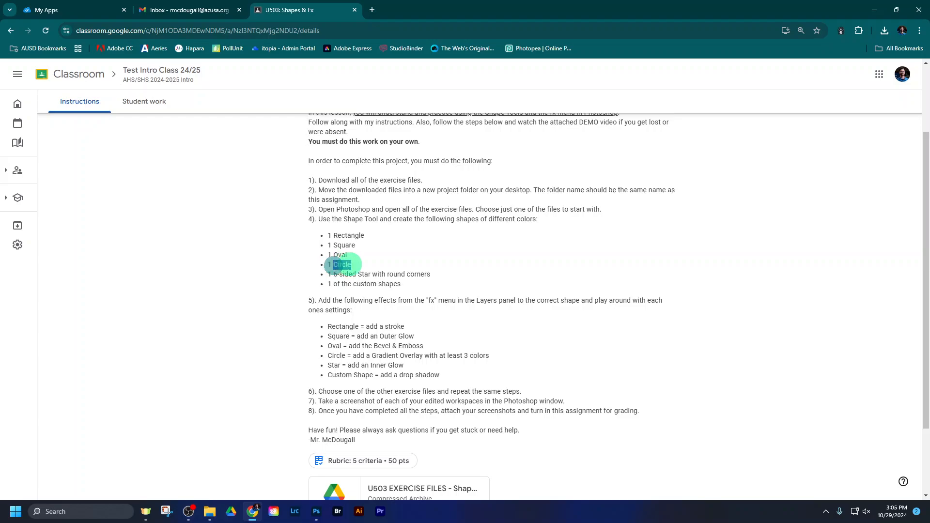
click(315, 511)
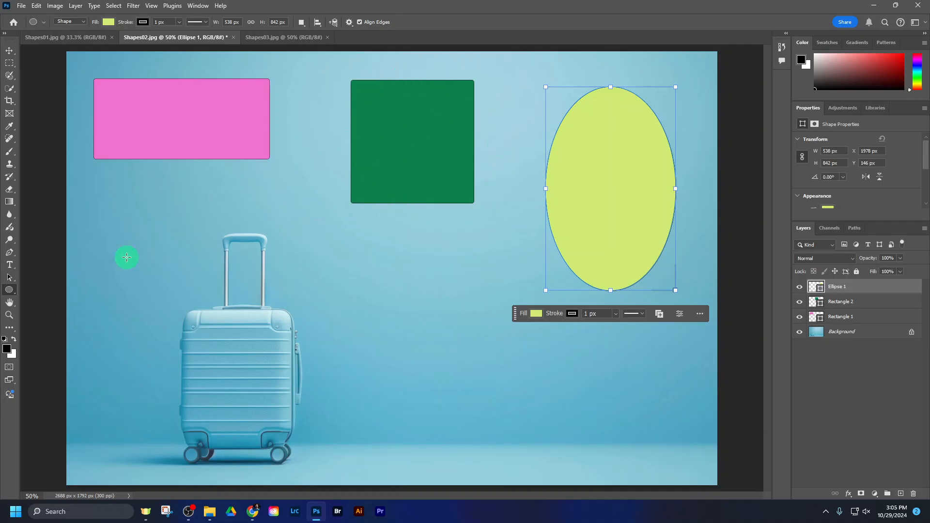
Step: Try drawing a circle about 568 by 568 px over the suitcase with an orange fill while the oval's layer is selected, and undo it
drag(112, 231, 249, 393)
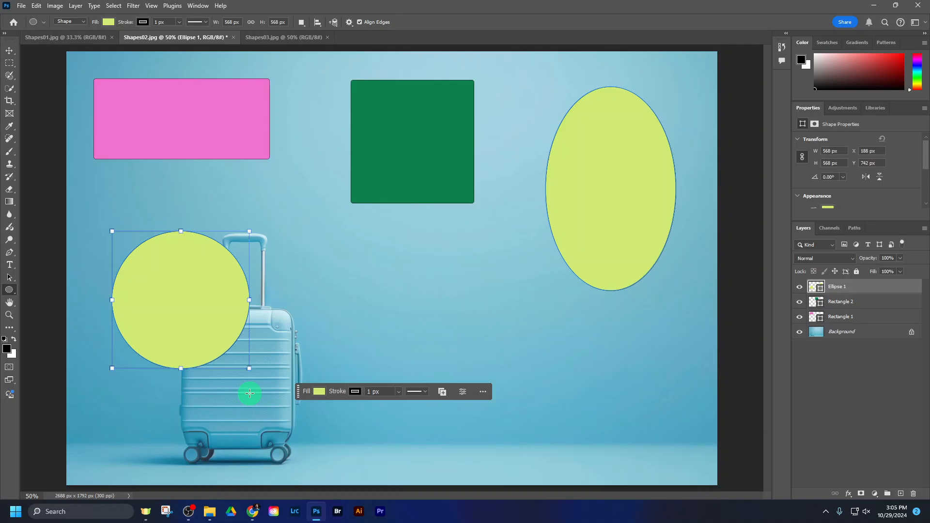
click(107, 22)
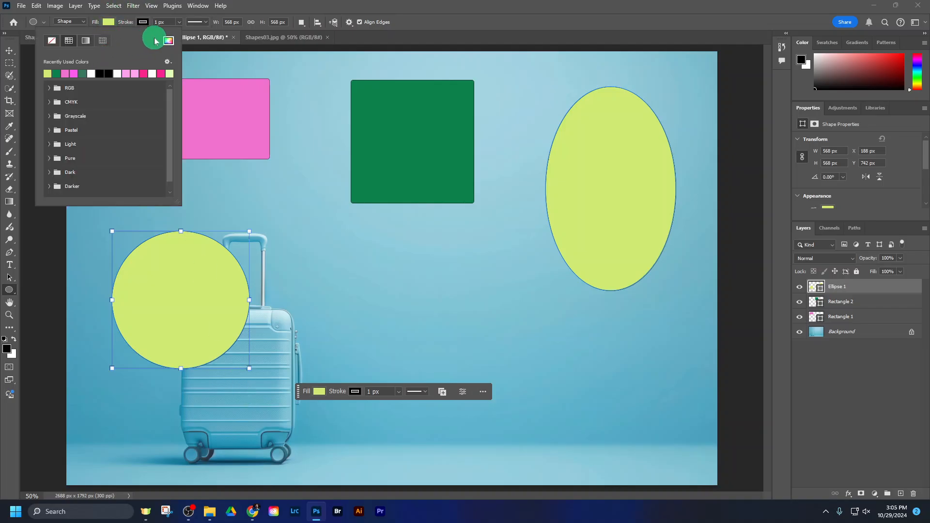
click(168, 41)
click(630, 174)
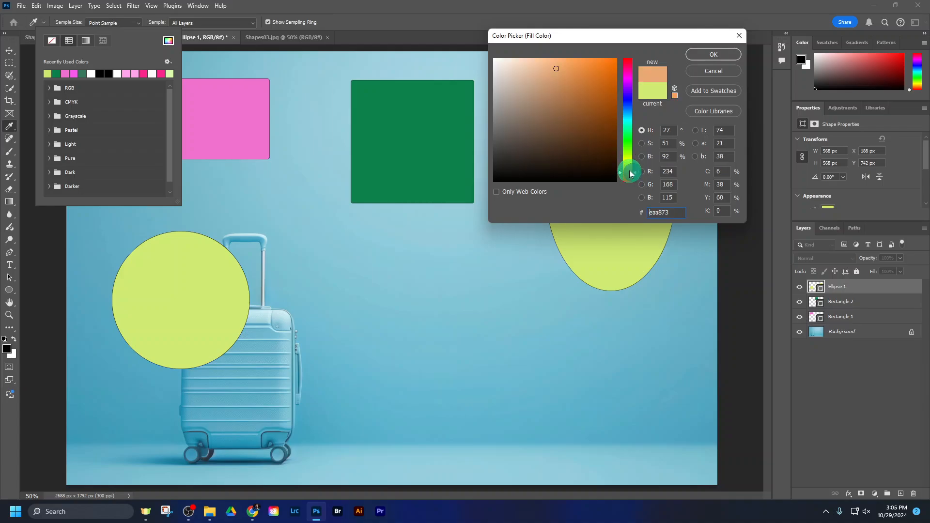
click(586, 72)
click(713, 55)
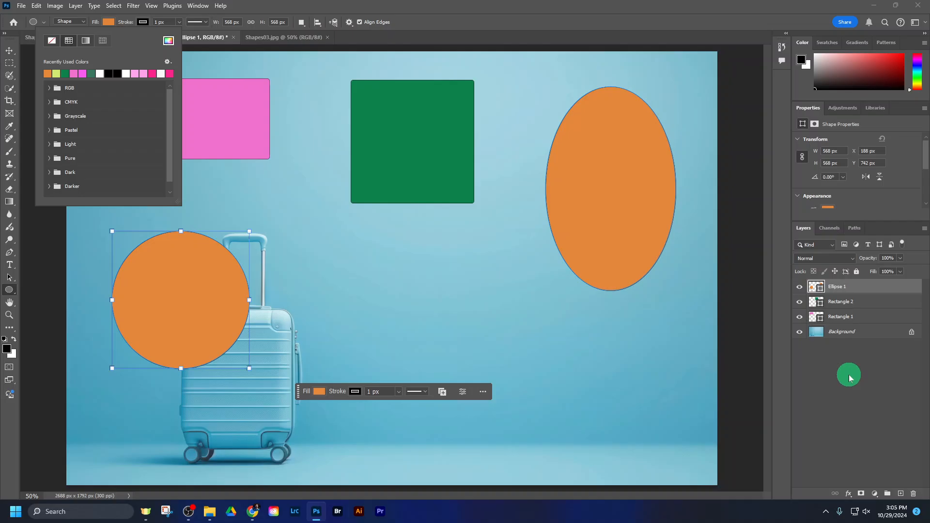
key(ctrl+z)
key(ctrl+z)
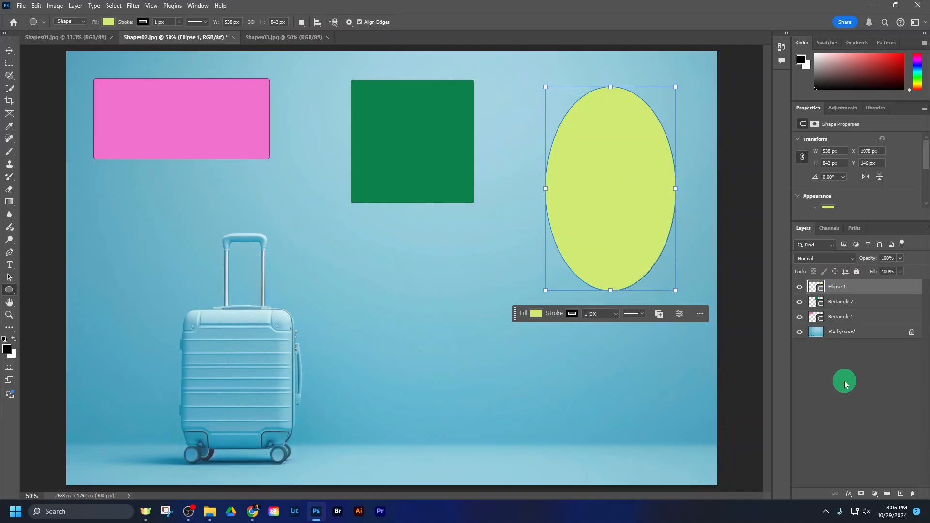
Step: Deselect all layers, draw a circle about 592 by 592 px over the suitcase, and fill it with the recently used orange
click(848, 356)
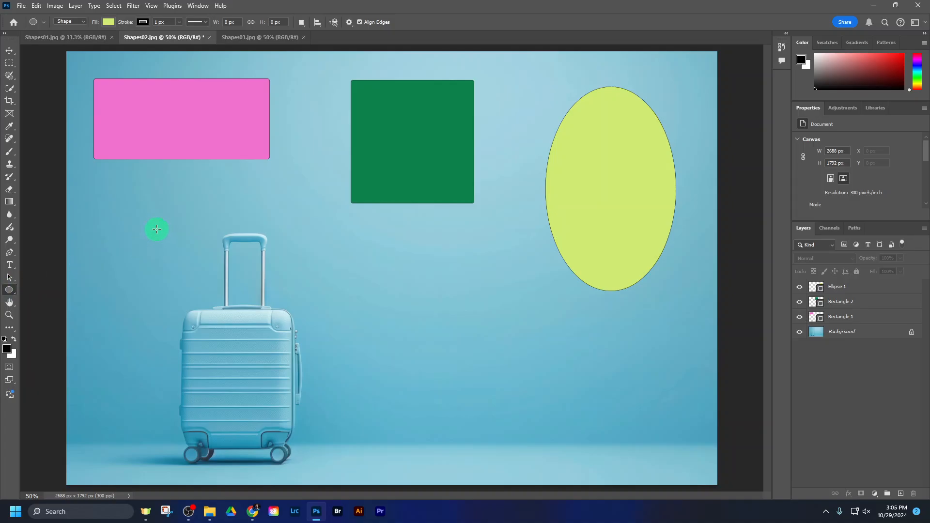
drag(106, 213, 250, 379)
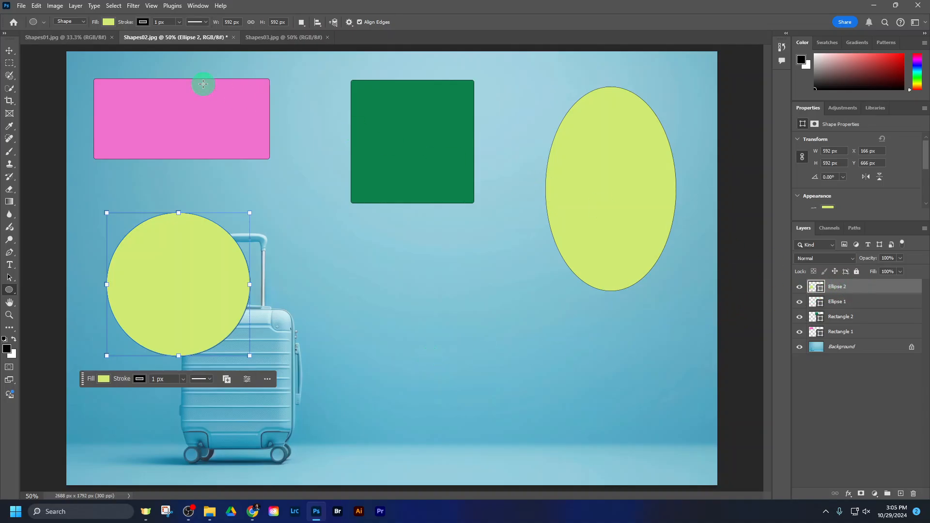
click(107, 23)
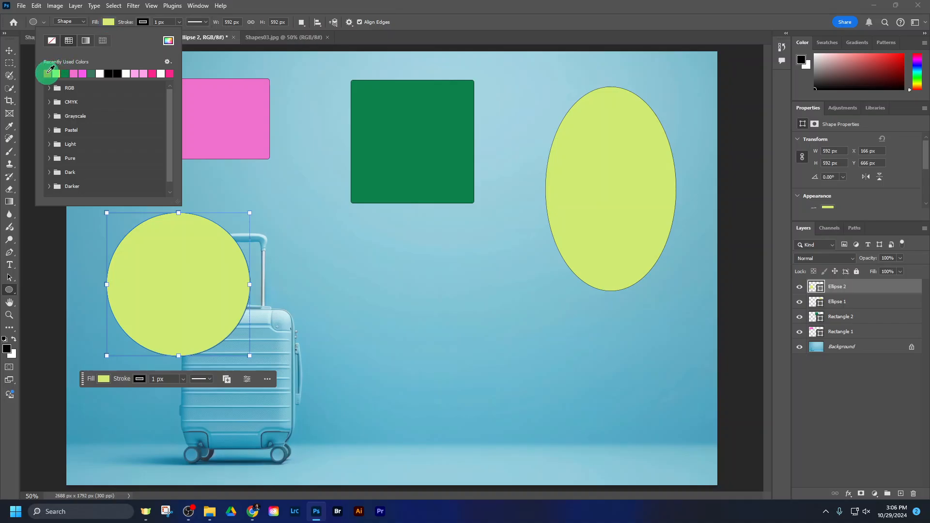
click(47, 73)
click(459, 16)
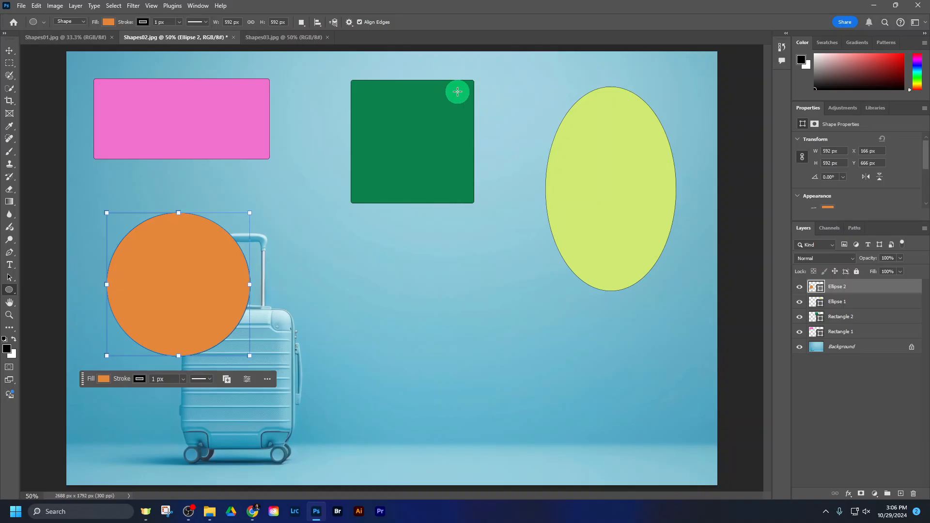
Step: Move the orange circle beside the suitcase's body and shift the oval closer to the image's upper-right corner
click(10, 51)
drag(147, 256, 341, 345)
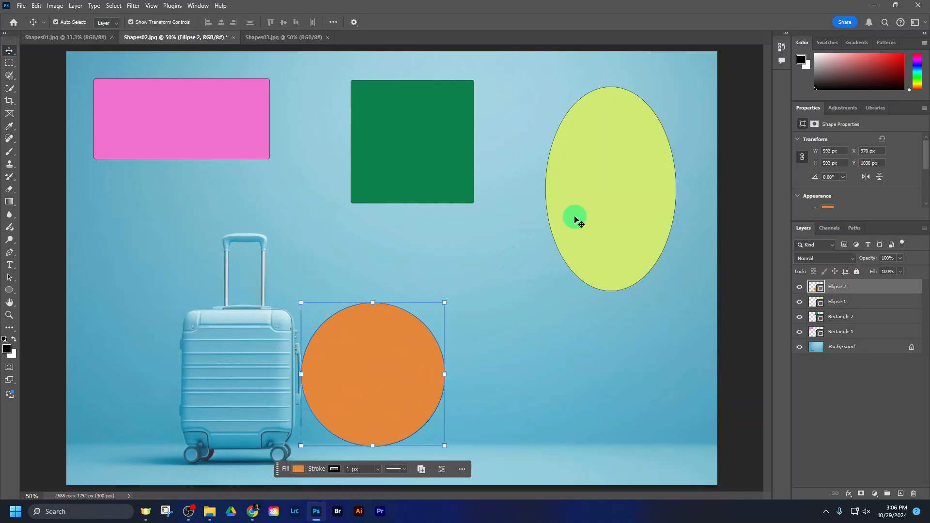
drag(617, 184, 644, 162)
Step: Scale the green square down to about 385 by 385 px and place it between the rectangle and the oval
drag(394, 153, 373, 152)
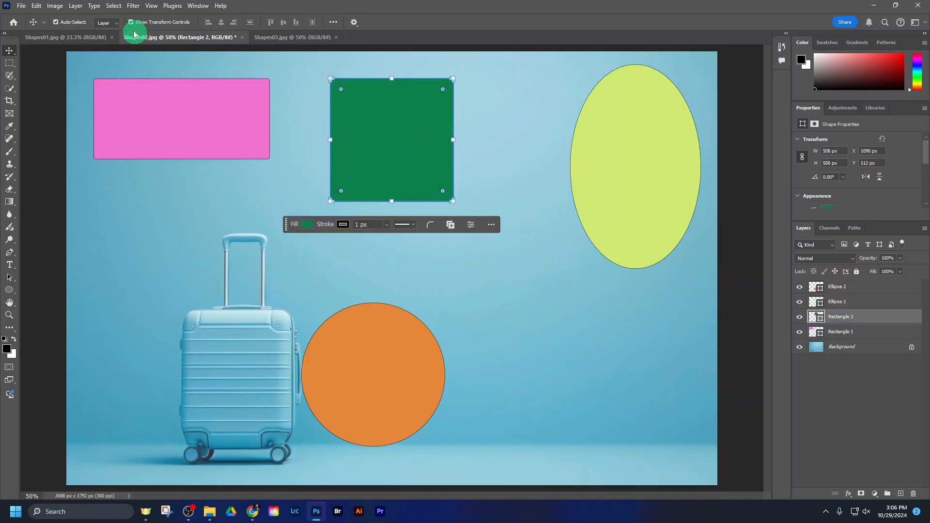
drag(452, 200, 424, 171)
drag(388, 135, 437, 126)
Step: Scale the pink rectangle proportionally to about 114.83% and position it in the image's upper-left area
click(191, 118)
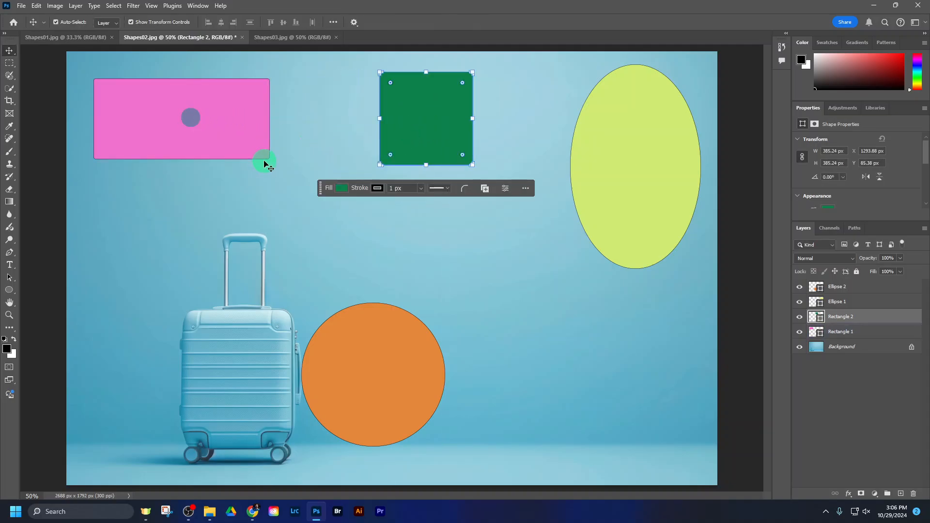
click(224, 134)
drag(269, 160, 252, 161)
drag(222, 135, 243, 143)
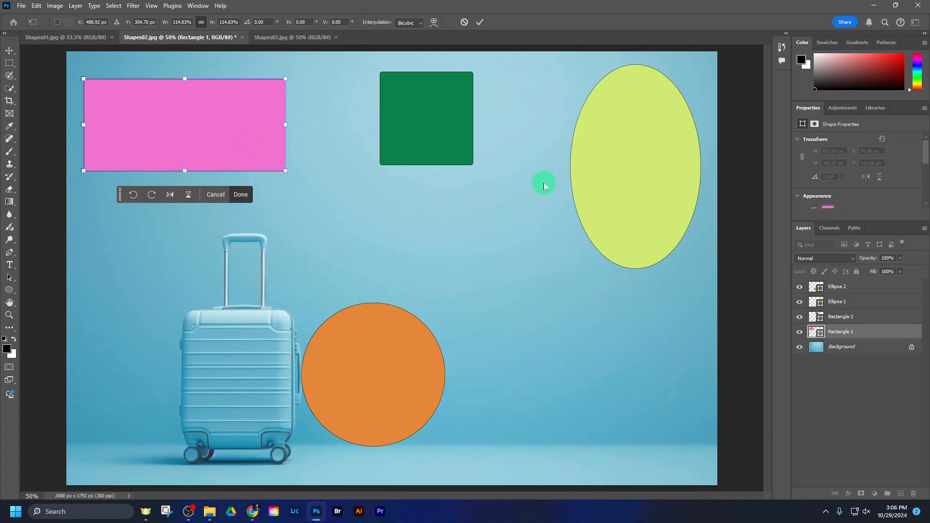
Step: Check the star requirement in the assignment's shape list in Chrome and return to Photoshop
click(251, 512)
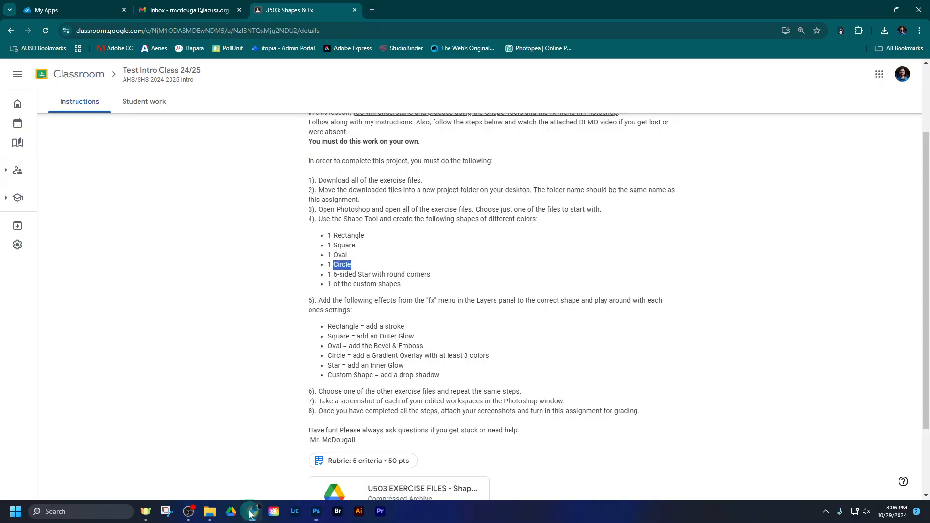
drag(333, 274, 425, 274)
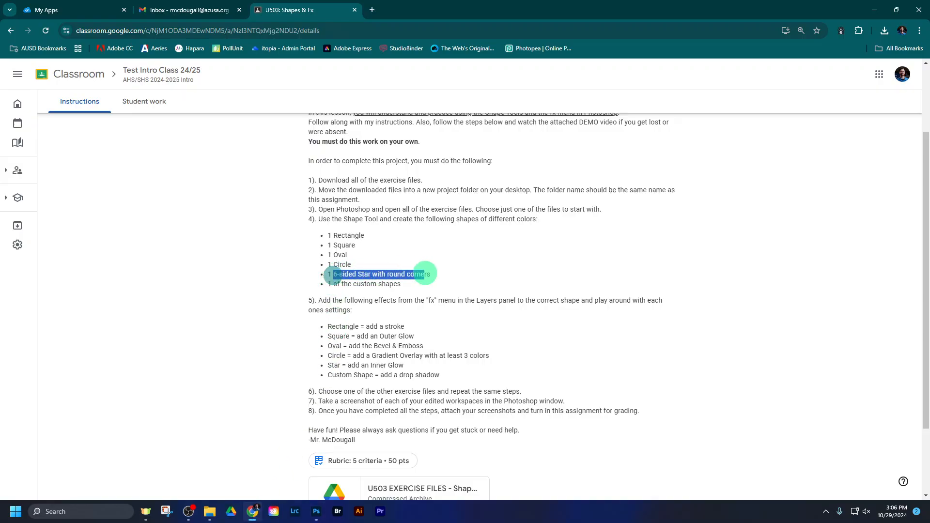
click(430, 275)
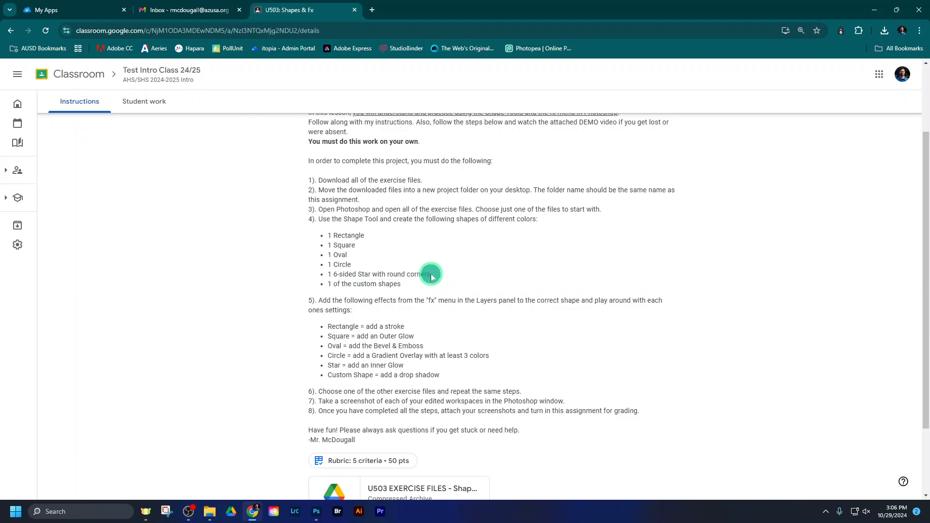
click(314, 512)
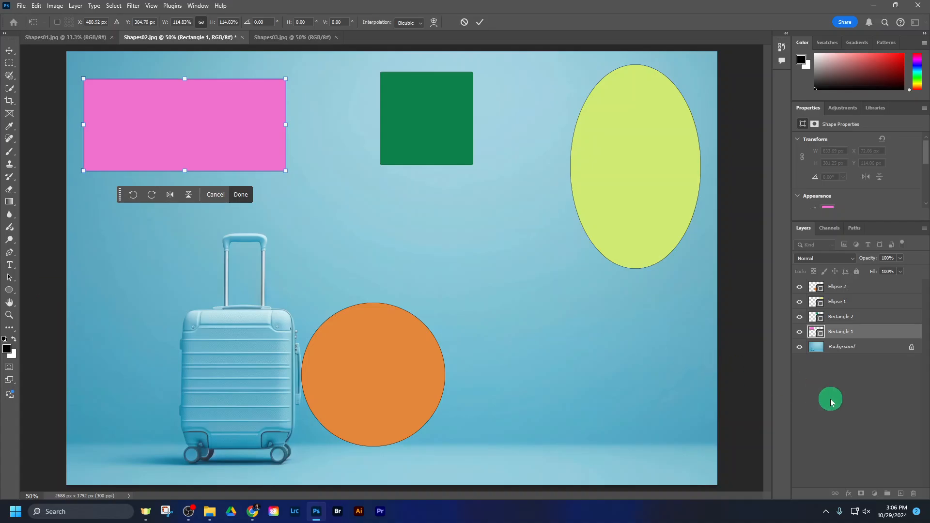
Step: Finish the pink rectangle's transform with no layer left selected and switch to the Polygon tool
click(845, 401)
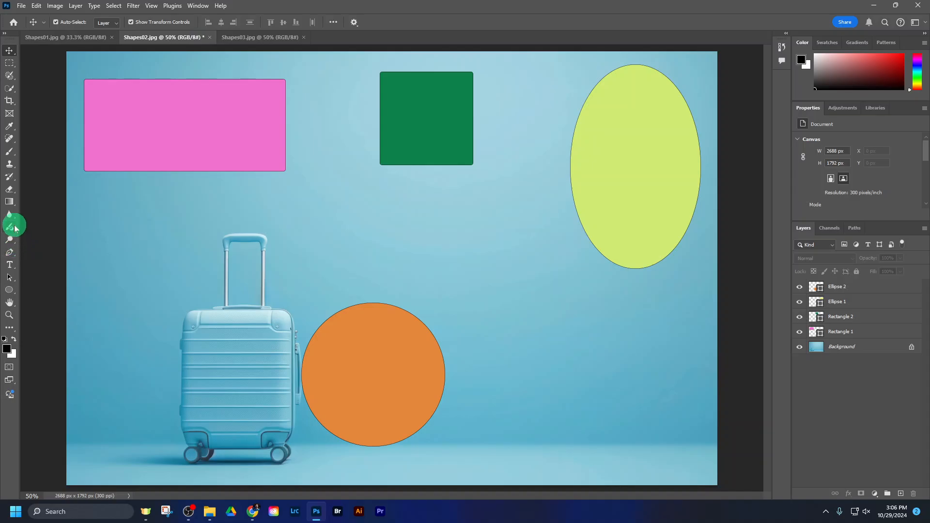
click(9, 291)
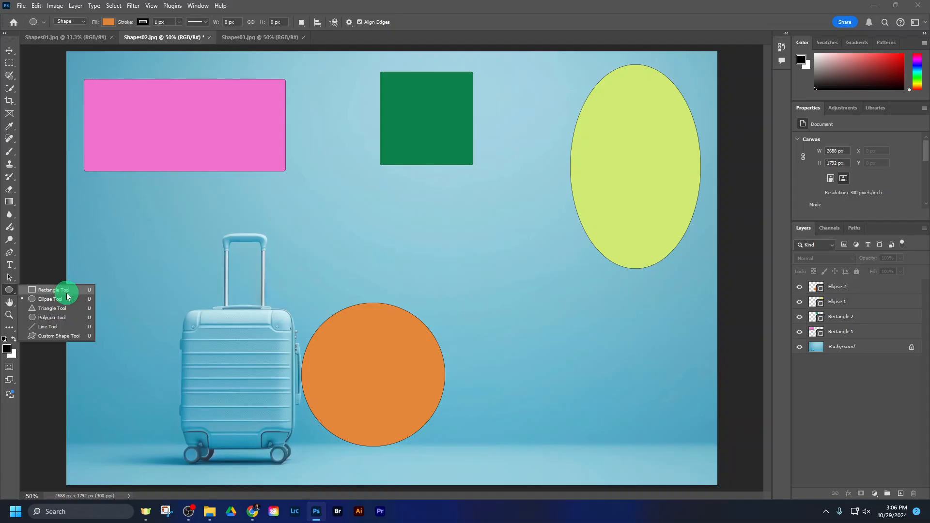
click(62, 319)
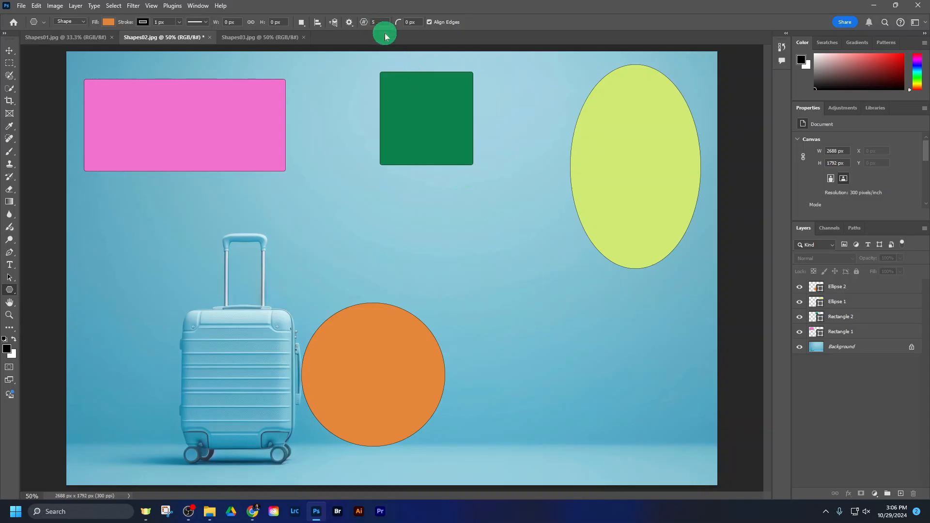
Step: Try a five-sided polygon about 456 by 440 px in the image's lower-right area and delete it
drag(531, 330, 641, 436)
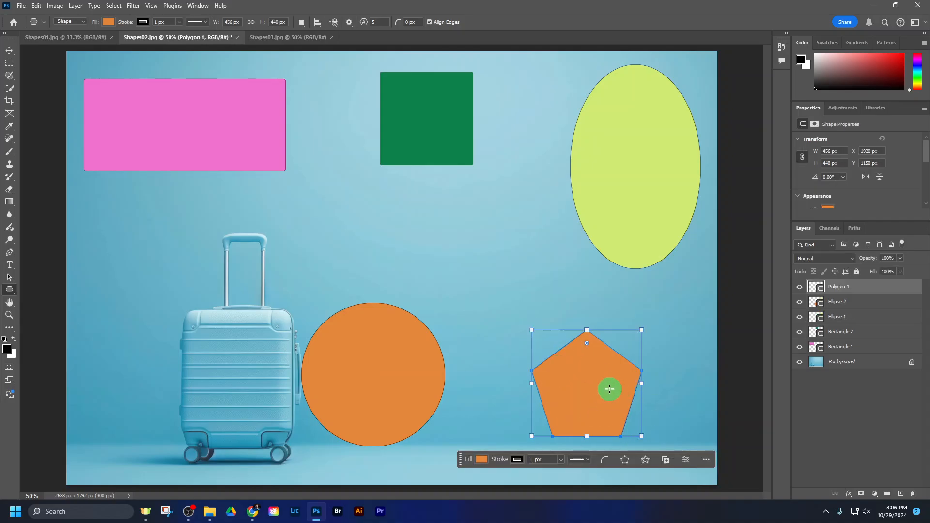
key(Delete)
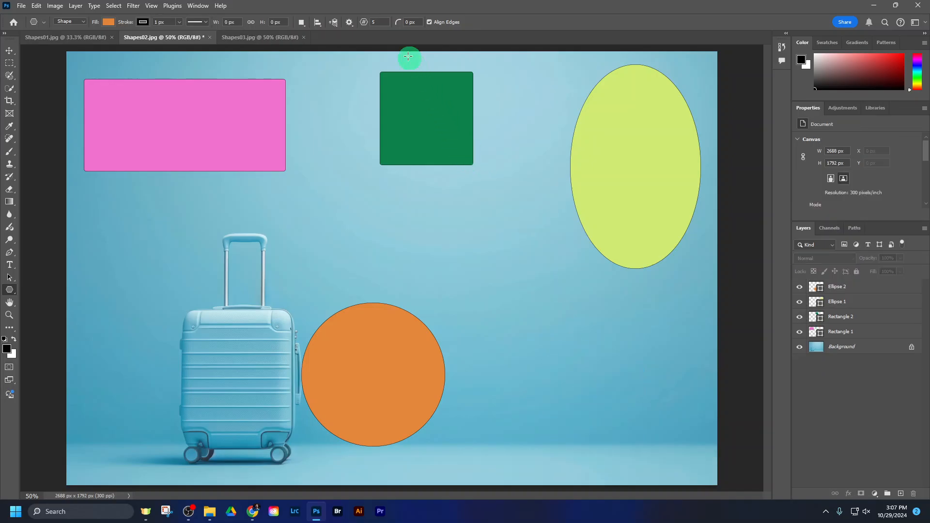
click(379, 22)
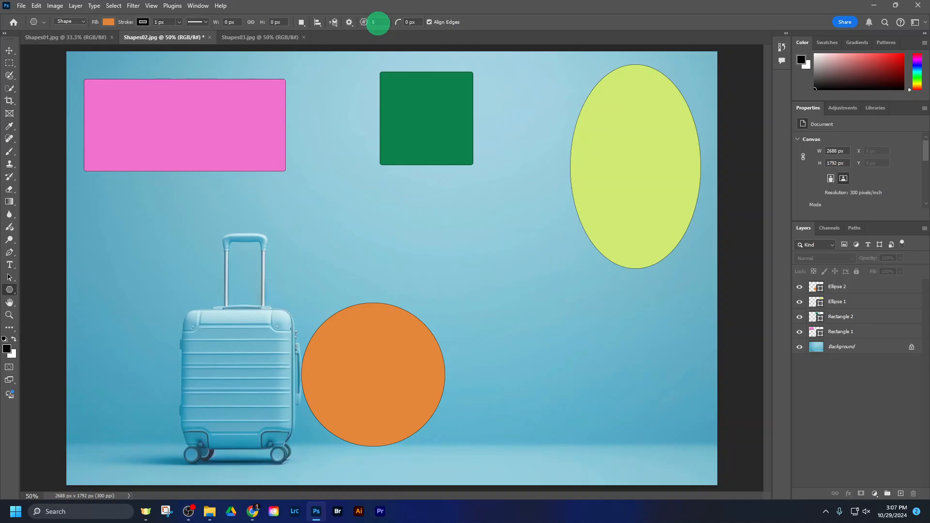
Step: Re-read the star's side count and corner requirement in the assignment in Chrome and return to Photoshop
click(252, 510)
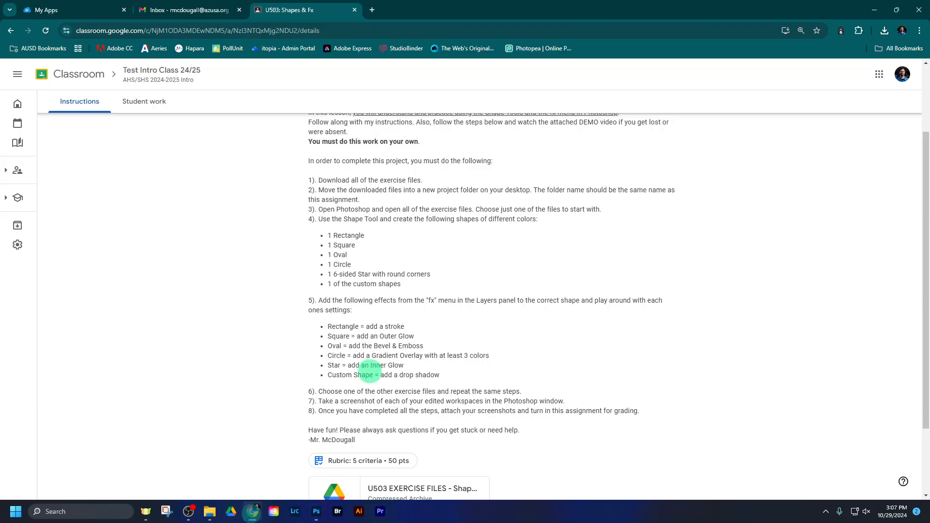
drag(334, 275, 431, 280)
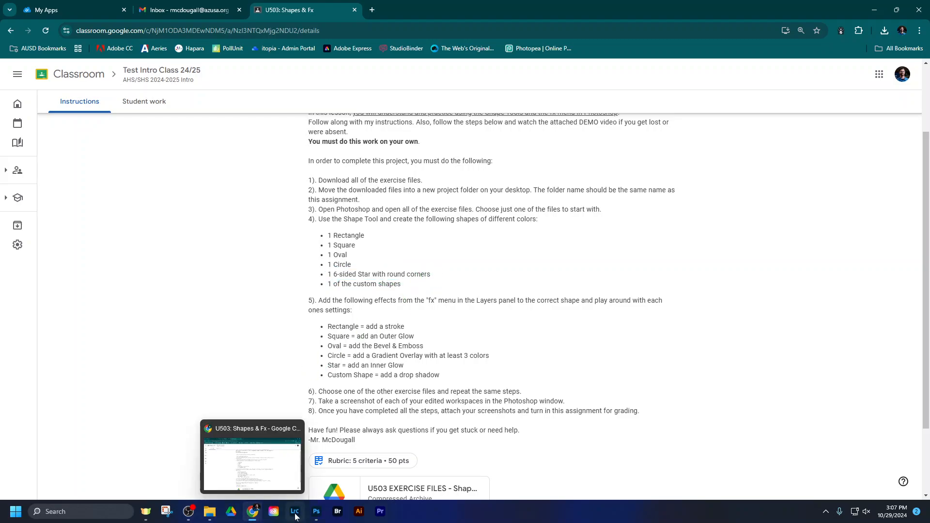
click(312, 513)
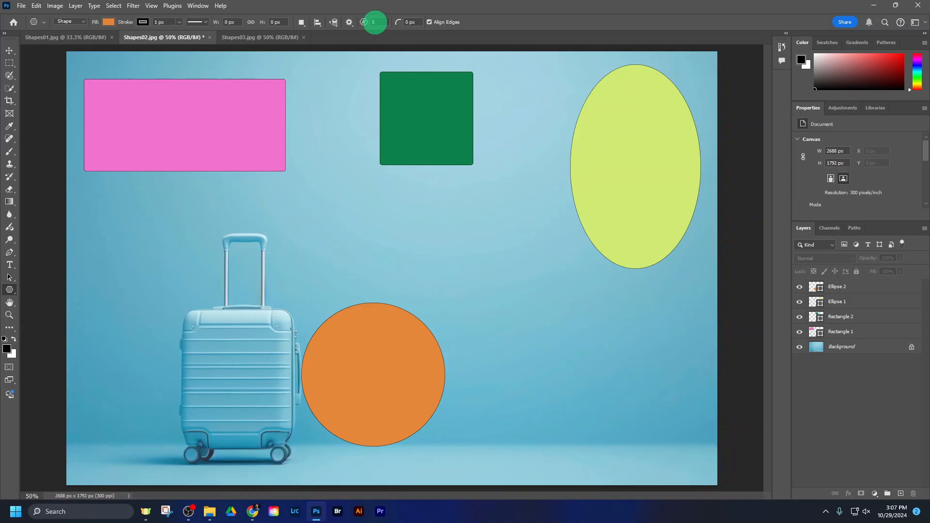
Step: Set the Polygon tool to 6 sides, draw a trial polygon in the image's lower-right area and undo it
double_click(376, 22)
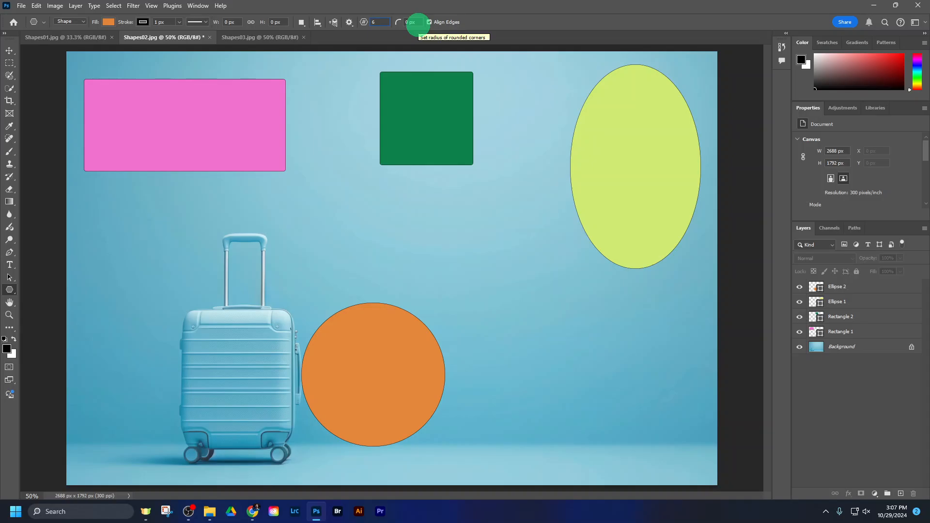
drag(546, 327, 668, 423)
key(ctrl+z)
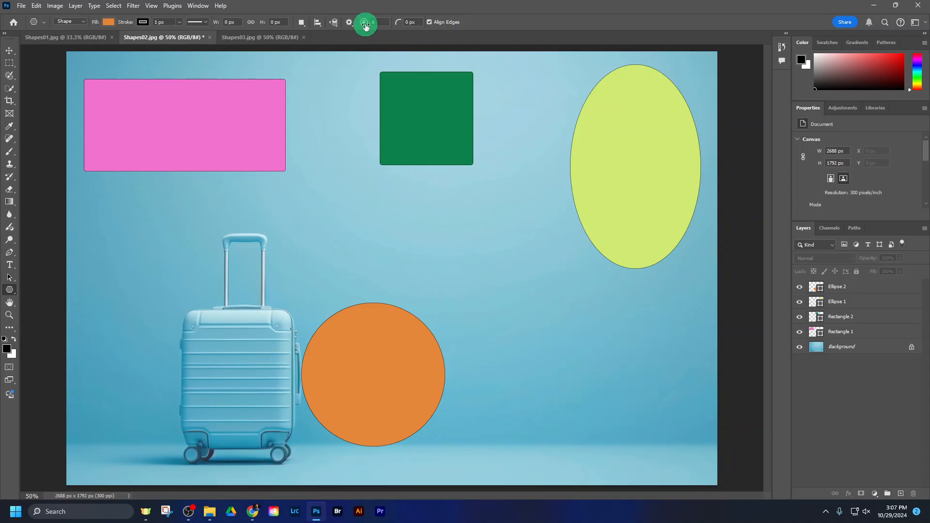
Step: Try a reduced star ratio of about 73% on a trial six-pointed star about 568 by 434 px and undo the star
click(349, 22)
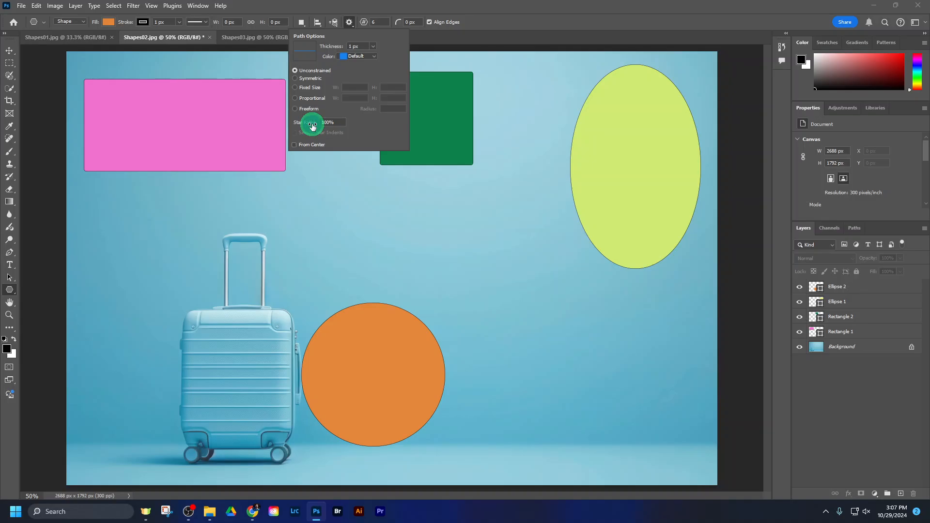
drag(312, 125, 306, 127)
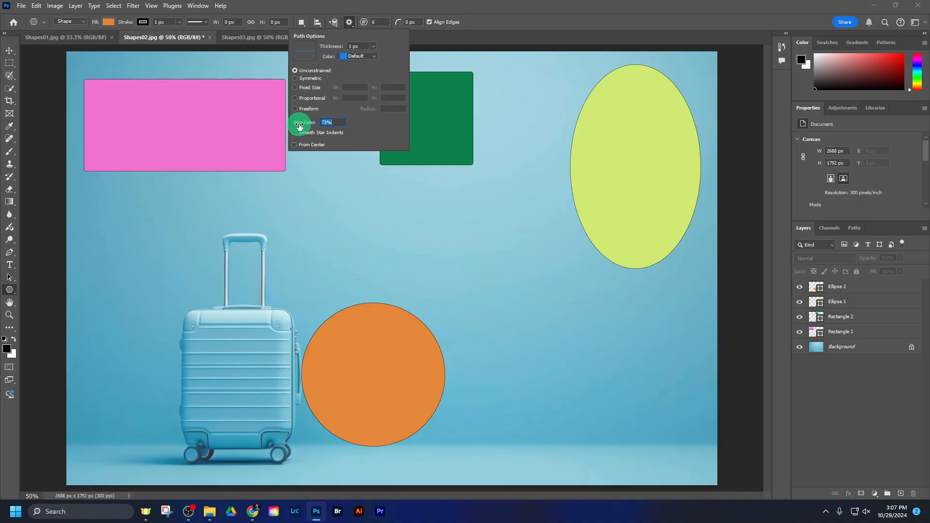
click(524, 322)
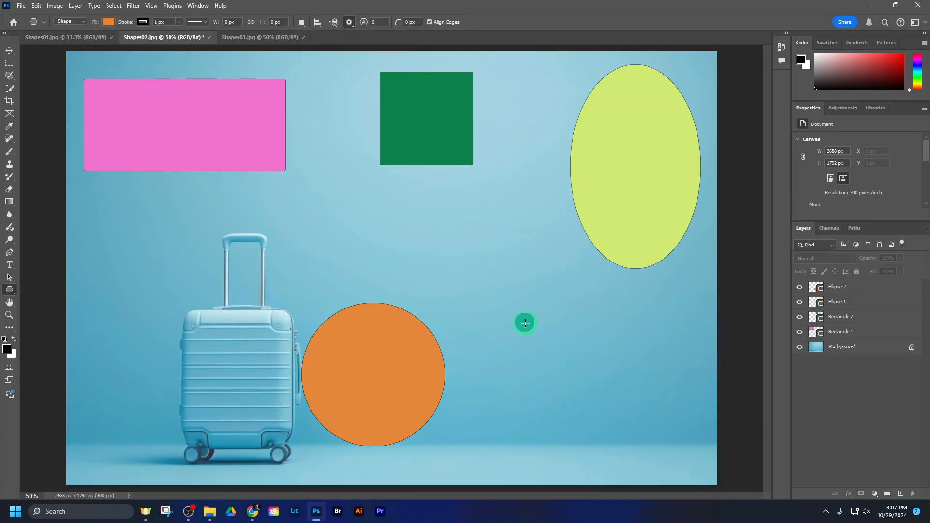
drag(524, 322, 660, 426)
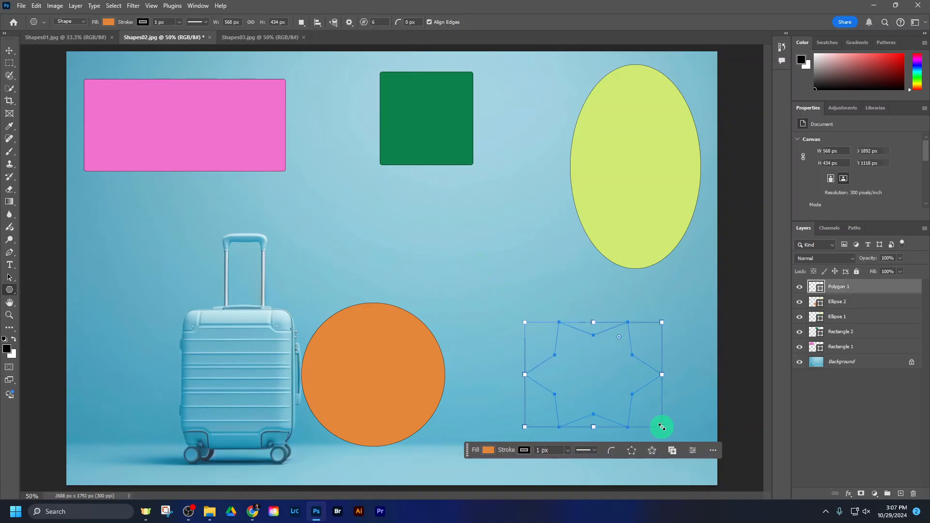
key(ctrl+z)
Step: Lower the star ratio to 50%, draw a trial star about 568 by 508 px and undo it
click(358, 23)
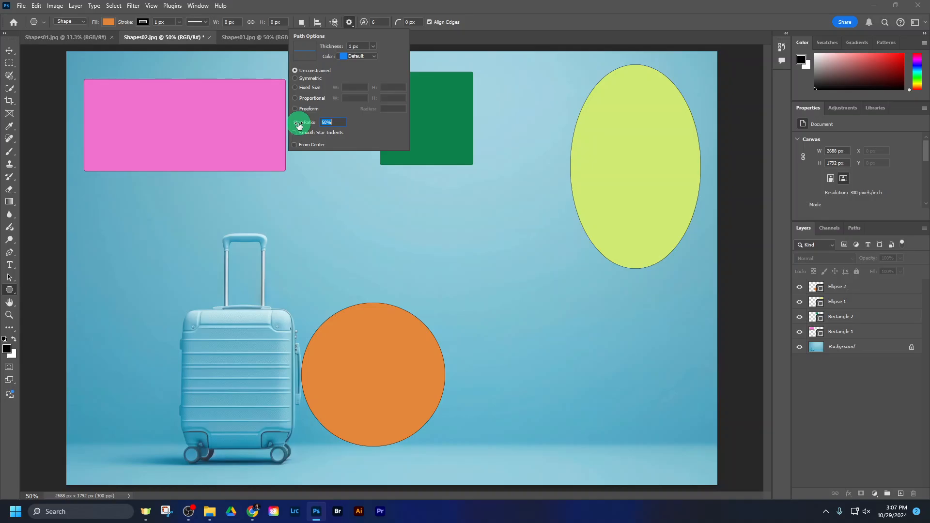
drag(298, 124, 299, 124)
drag(529, 329, 666, 451)
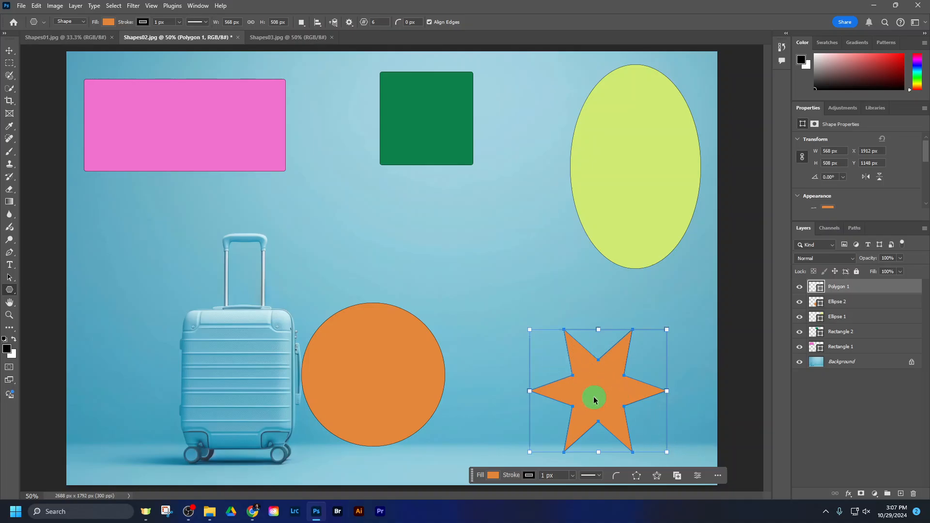
key(ctrl+z)
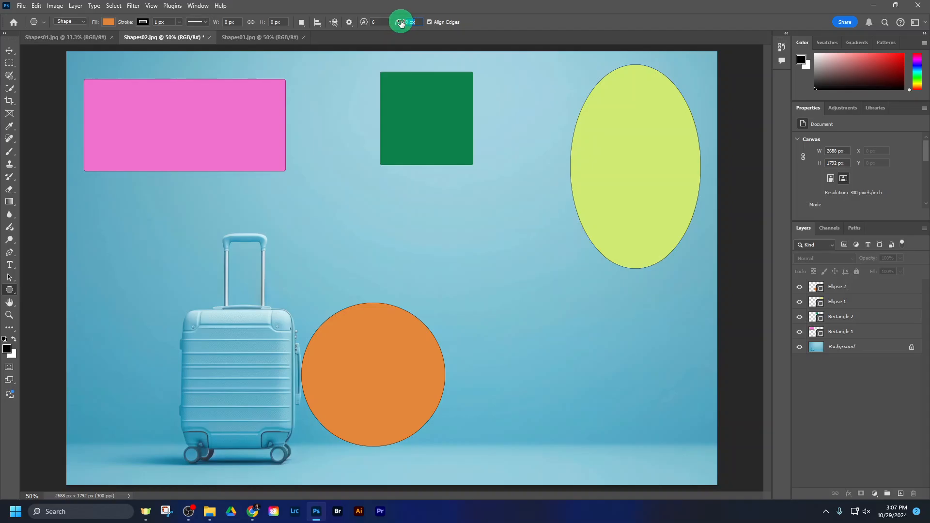
Step: Try a 13 px corner radius on a trial star about 686 by 562 px and delete the star
drag(403, 23, 403, 24)
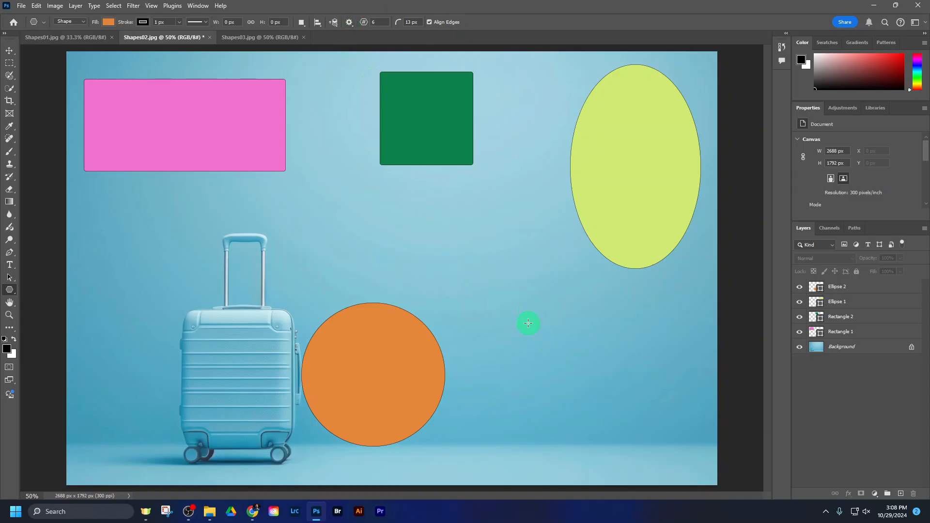
drag(527, 333, 707, 480)
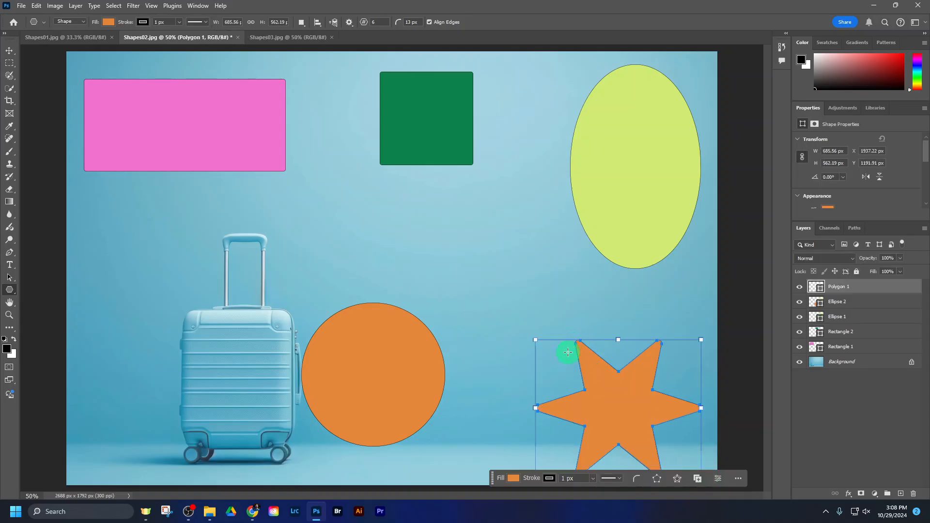
key(Delete)
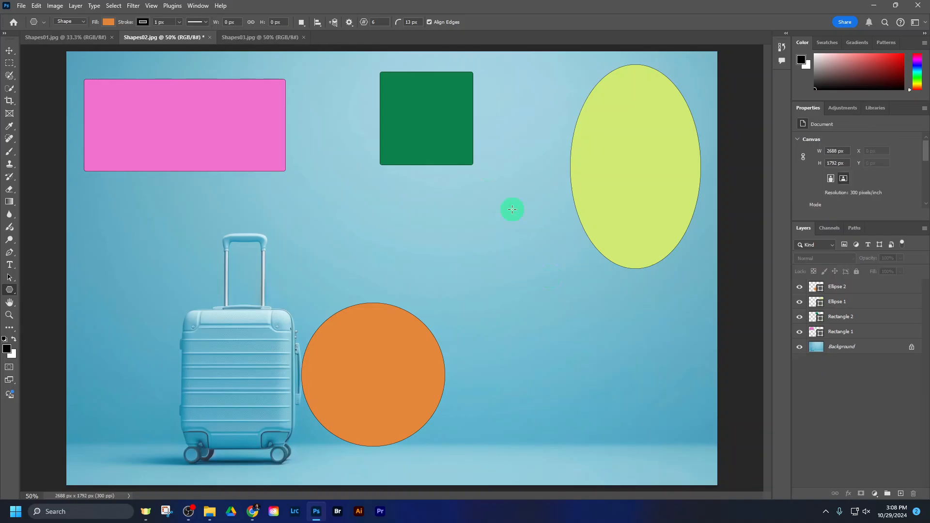
Step: Raise the corner radius to 56 px and draw a six-pointed star about 482 by 427 px in the image's lower-right area
drag(399, 23, 414, 26)
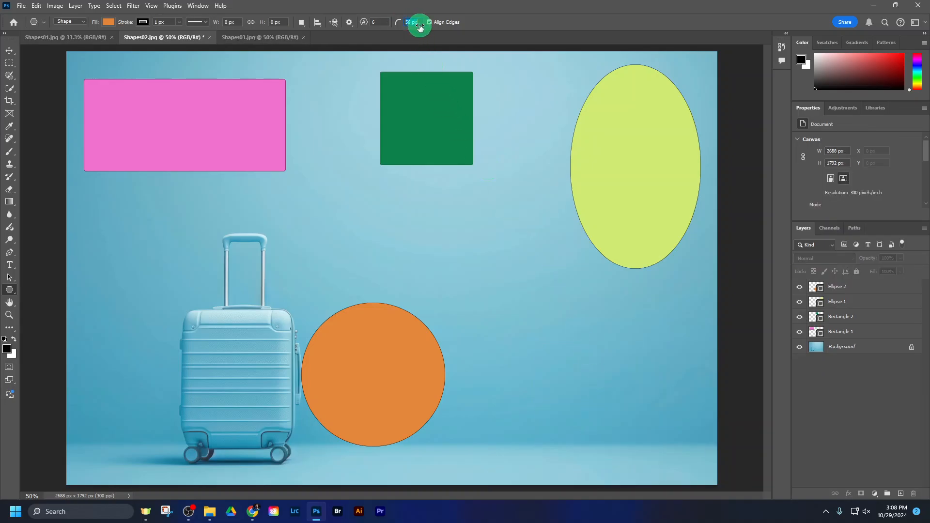
drag(538, 324, 729, 472)
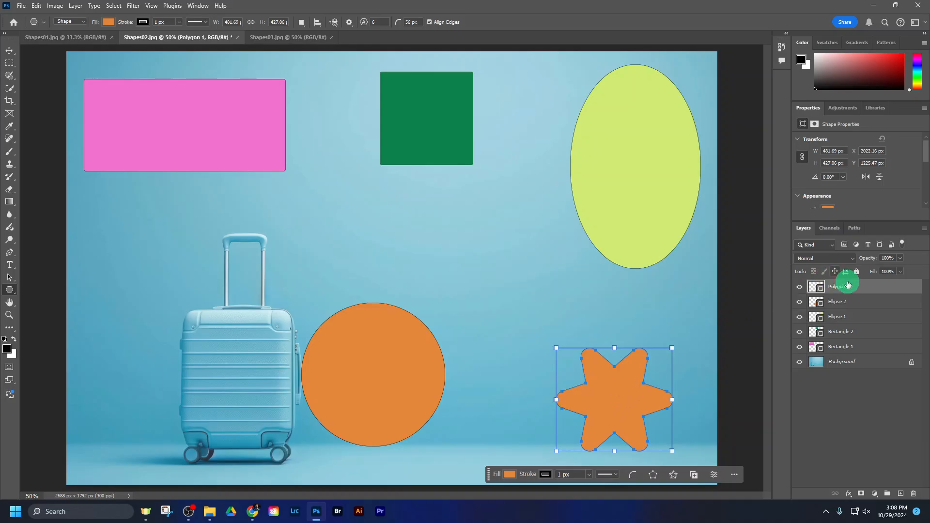
Step: Change the star's fill to purple, hex 6a3ae4, using the Color Picker
click(108, 23)
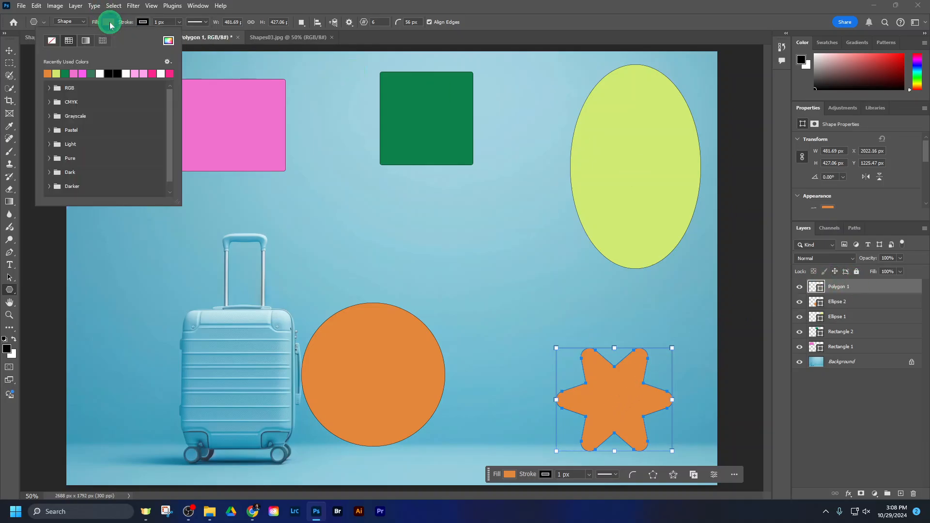
click(169, 41)
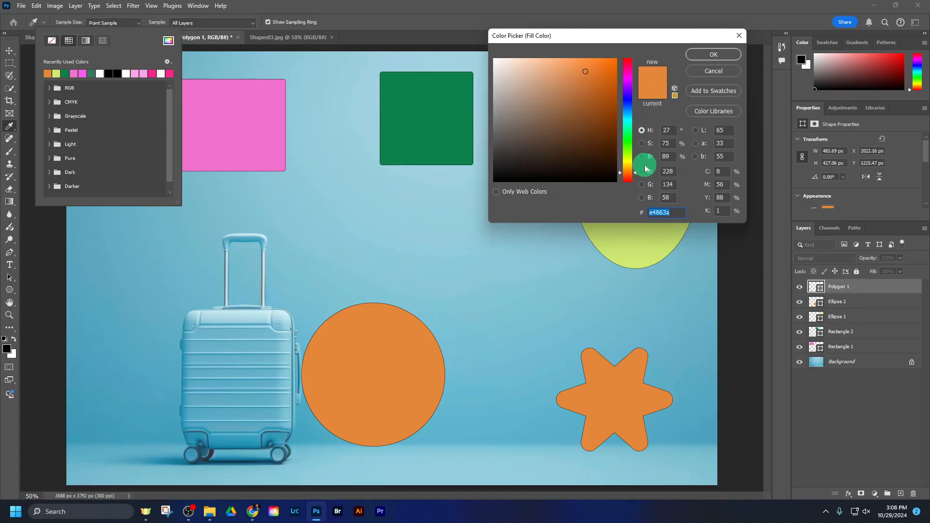
click(626, 180)
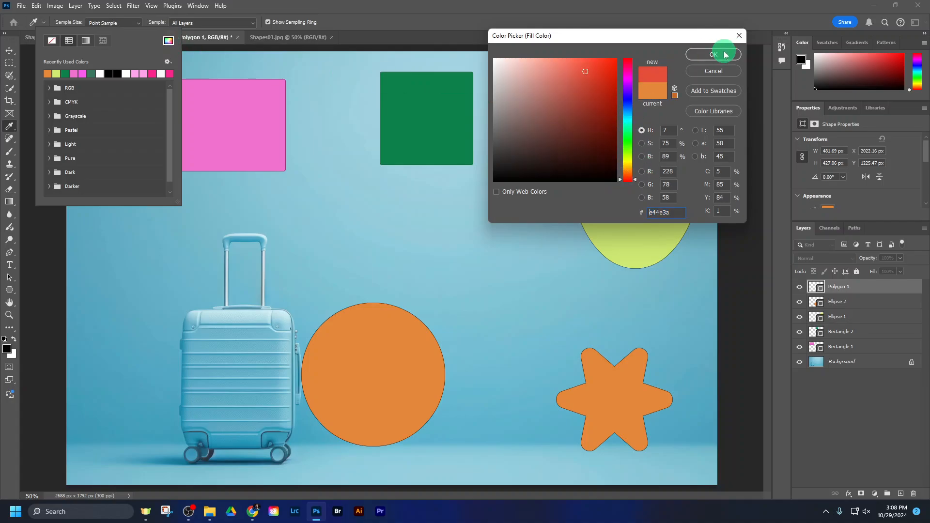
click(630, 94)
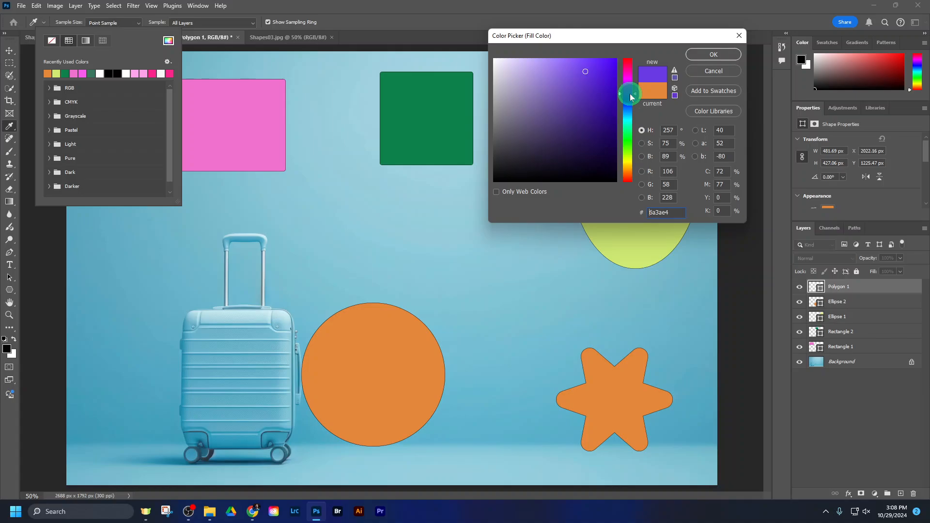
click(703, 55)
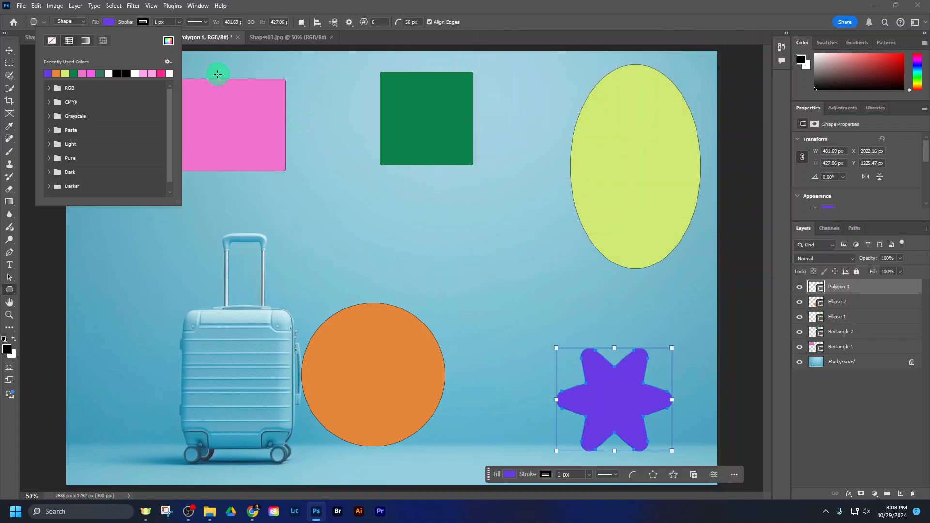
click(482, 16)
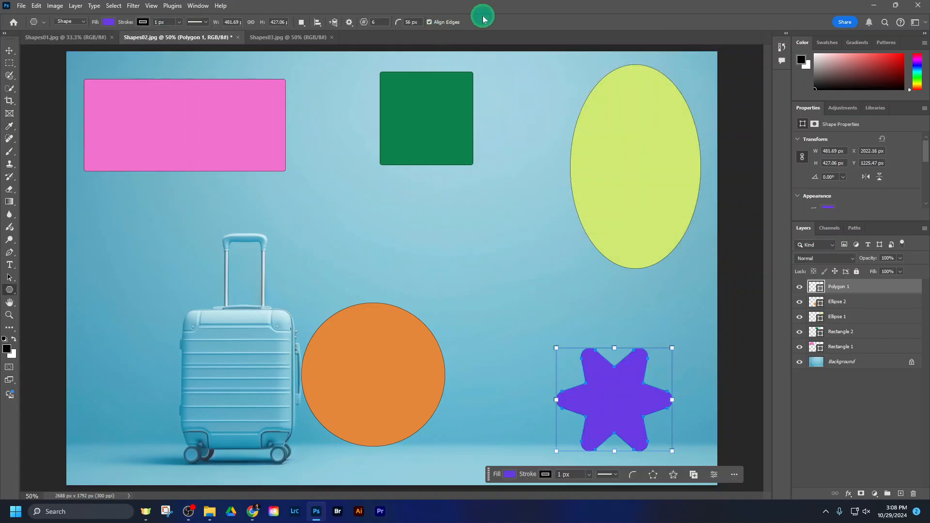
Step: Check the custom shape requirement in the assignment's shape list in Chrome and return to Photoshop
click(253, 509)
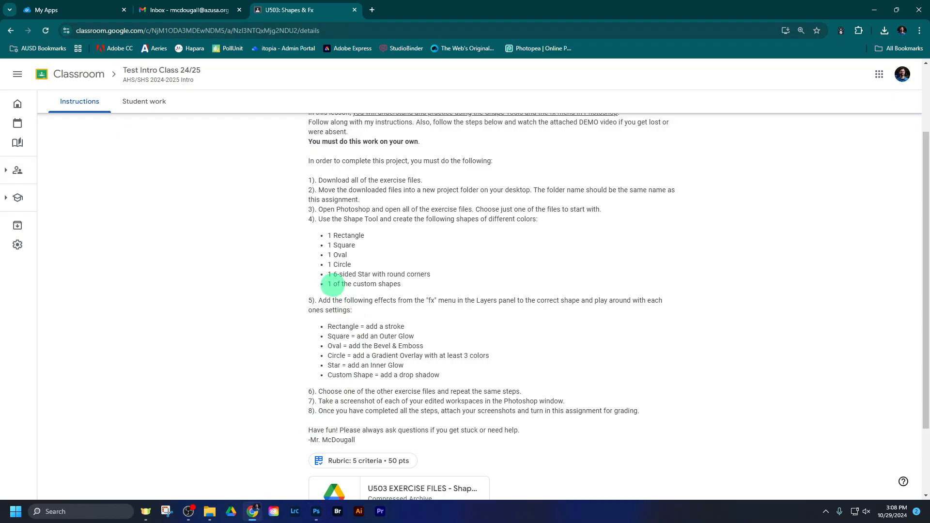
drag(332, 284, 426, 283)
click(312, 430)
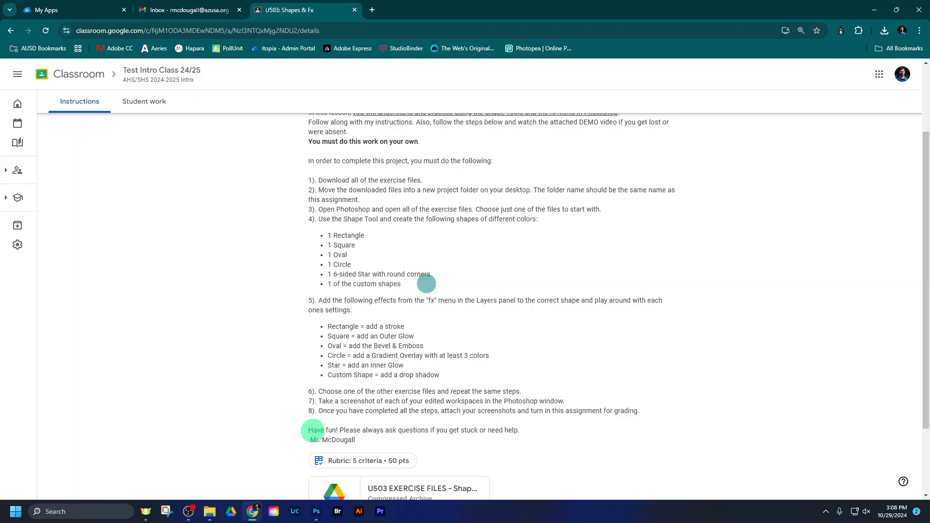
click(316, 511)
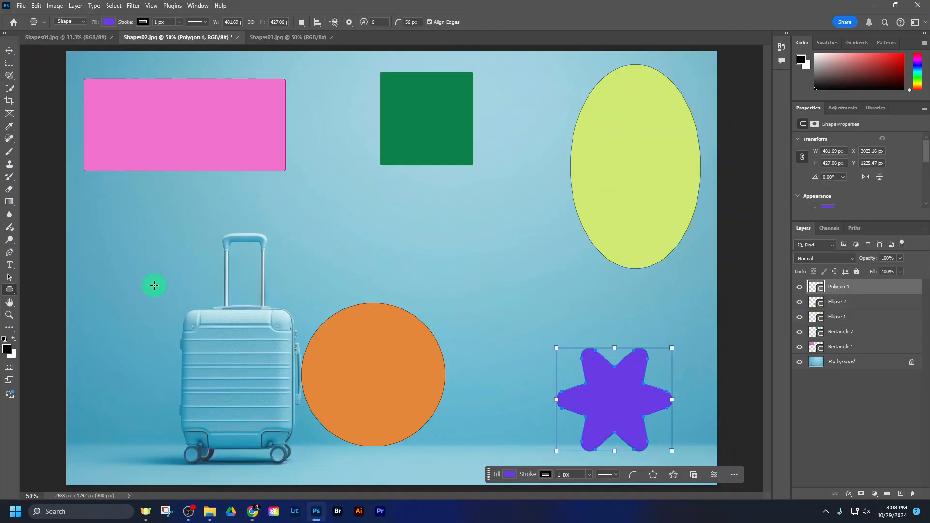
Step: Deselect the star's layer and switch to the Custom Shape Tool
click(852, 404)
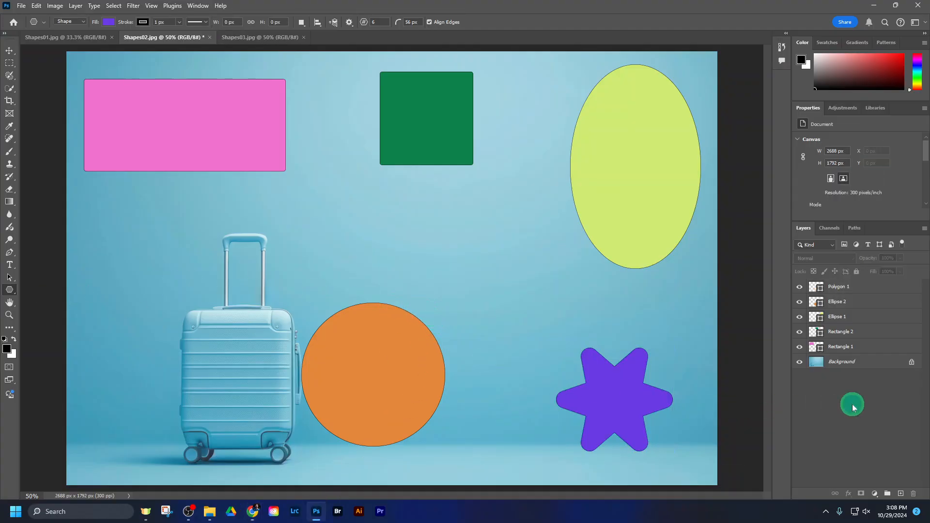
click(8, 292)
drag(9, 293, 55, 335)
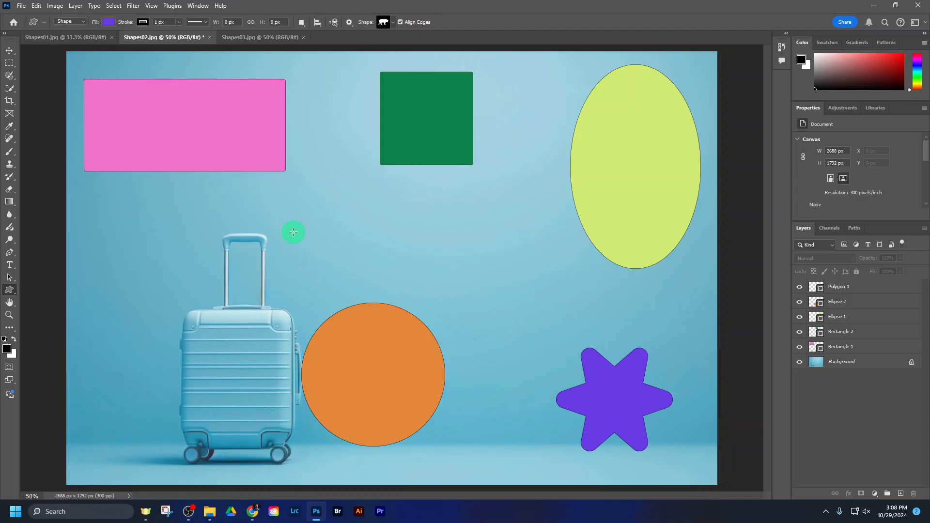
Step: Try the rhino from the Wild Animals shapes at about 1456 by 880 px and undo it
click(391, 24)
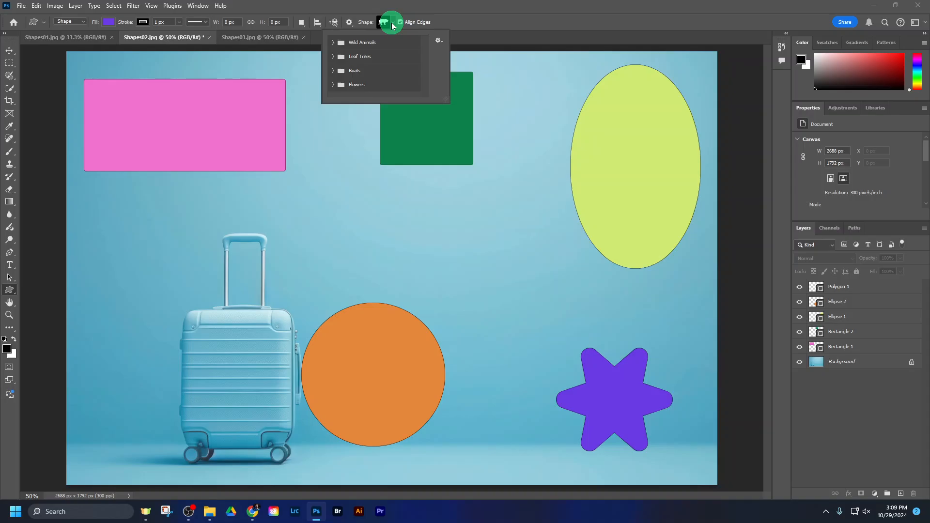
click(334, 43)
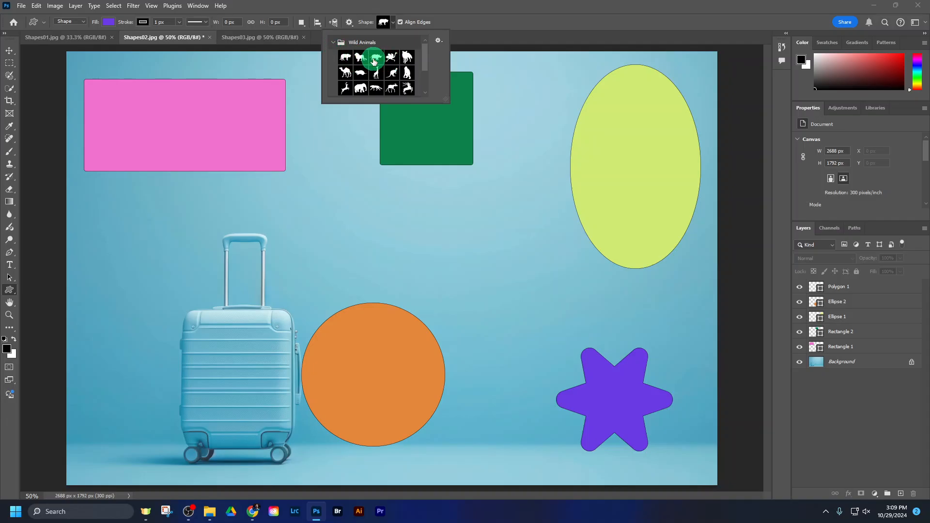
drag(137, 187, 489, 400)
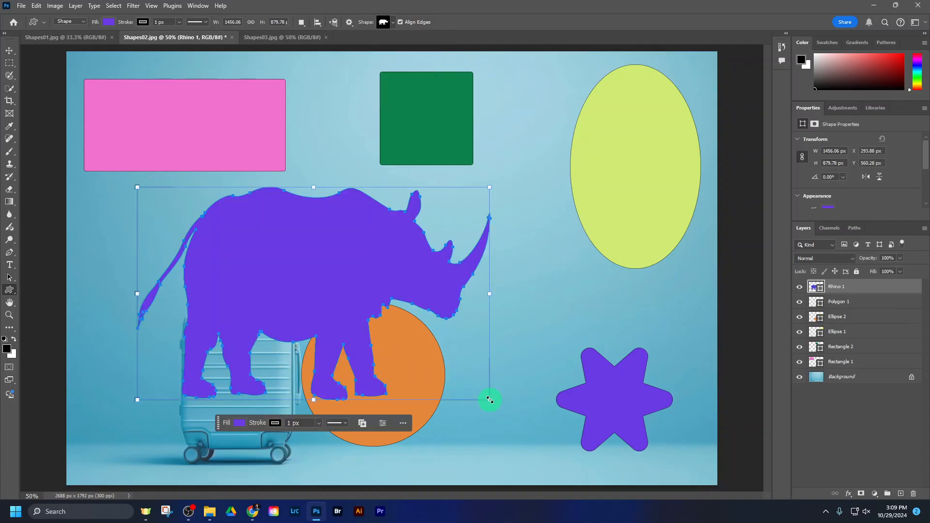
key(ctrl+z)
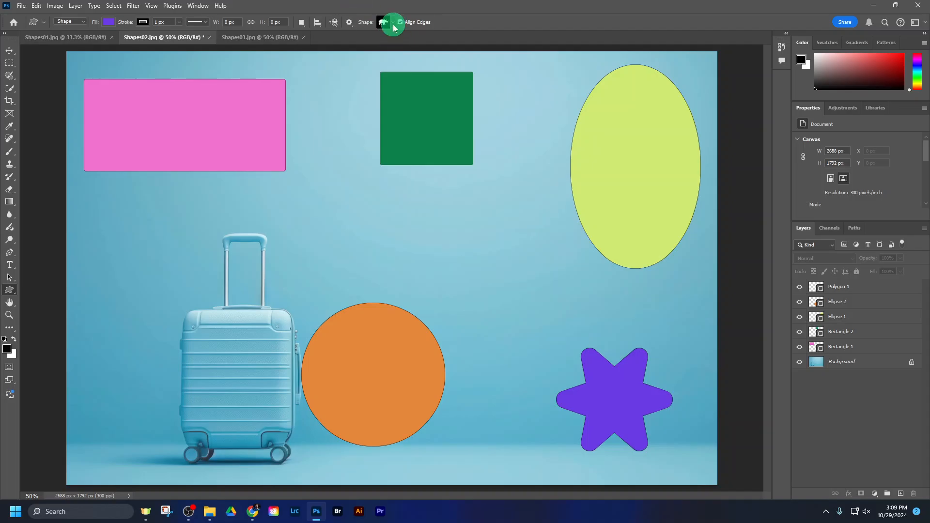
Step: Try a palm tree from the Leaf Trees shapes at about 872 by 1068 px and undo it
click(393, 25)
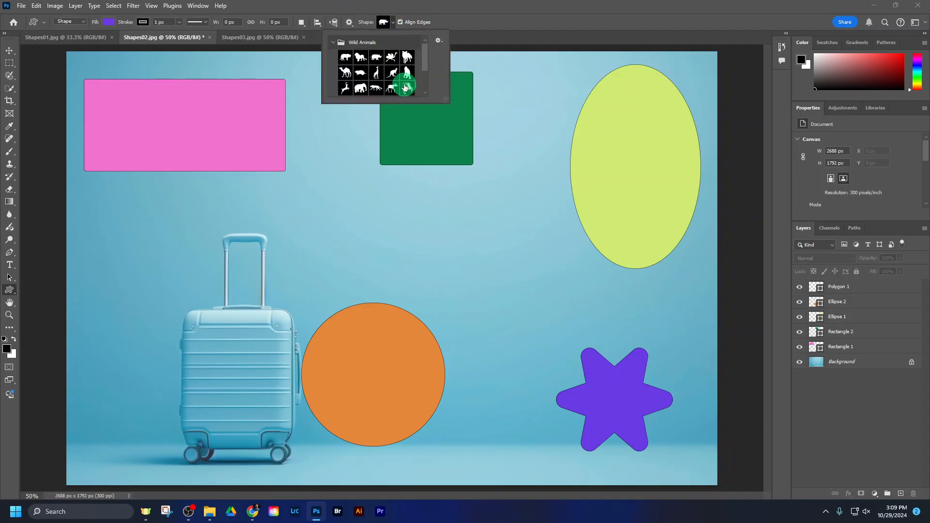
click(334, 42)
click(333, 56)
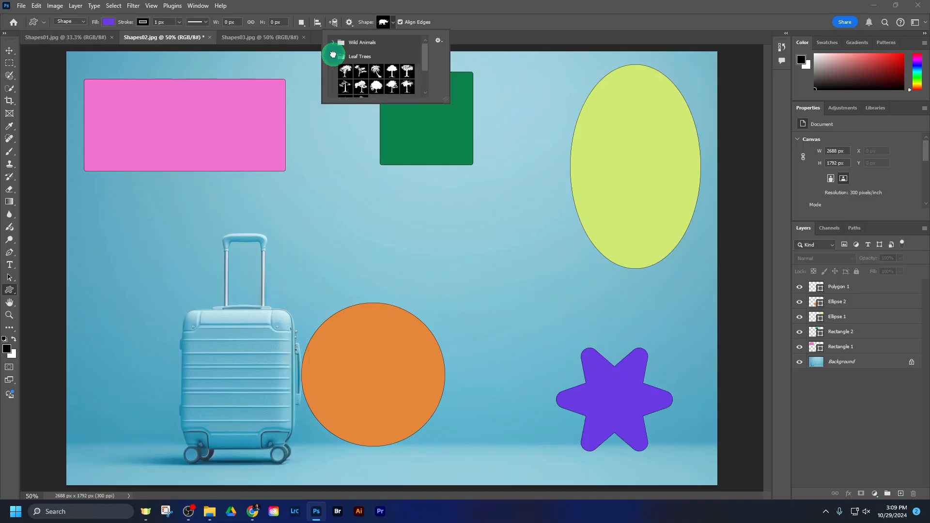
click(405, 71)
click(407, 86)
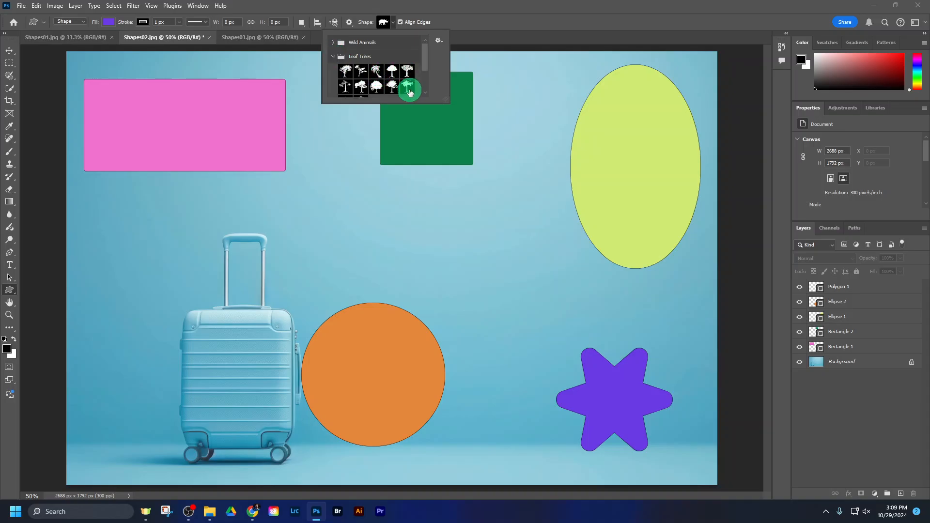
drag(183, 125, 317, 292)
drag(382, 380, 390, 379)
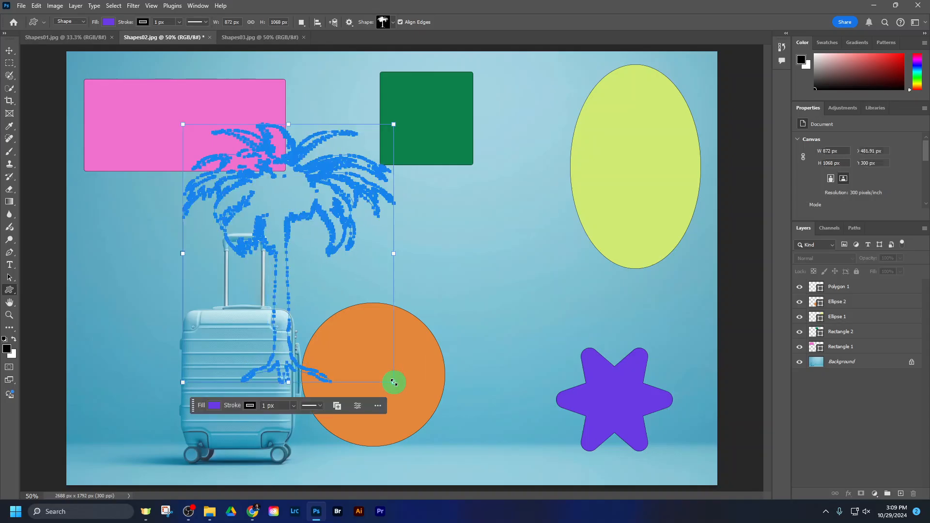
key(ctrl+z)
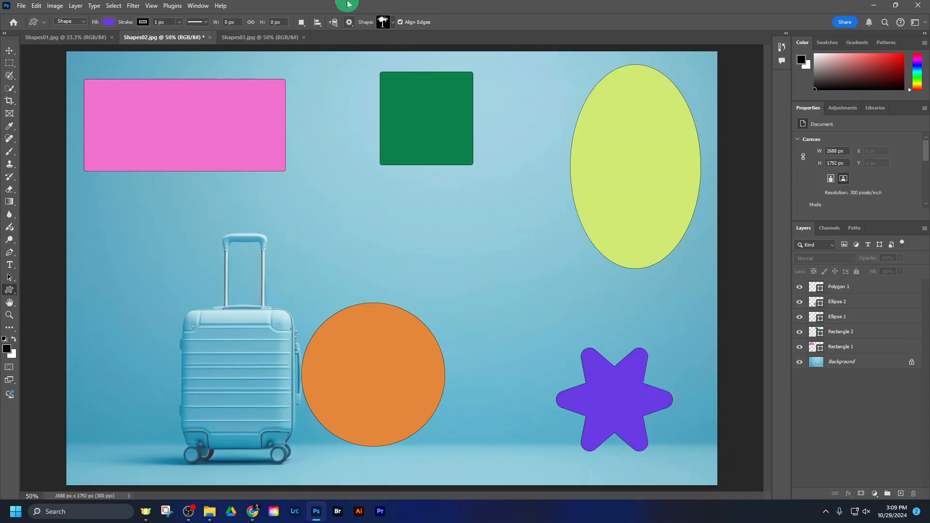
Step: Choose the elephant from the Wild Animals custom shapes and draw it about 828 by 590 px, partly over the suitcase
click(393, 23)
scroll(387, 72, down, 3)
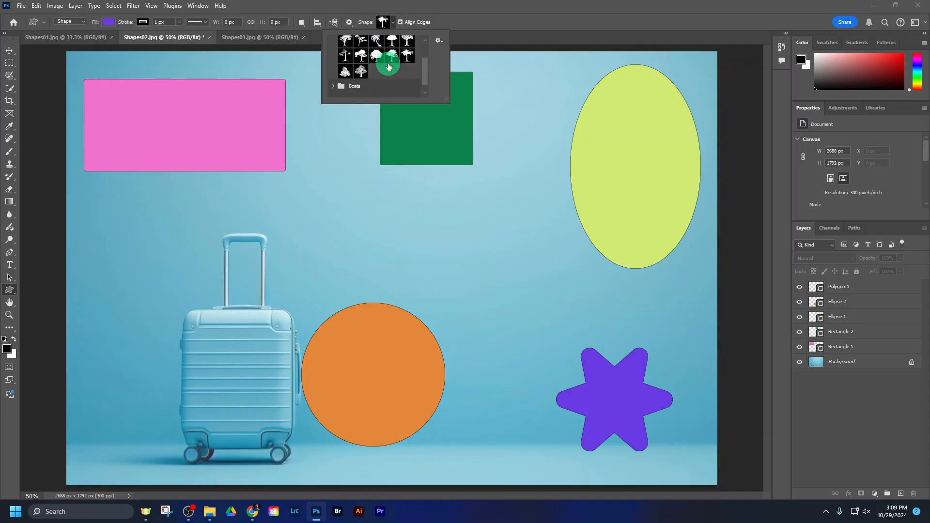
click(332, 76)
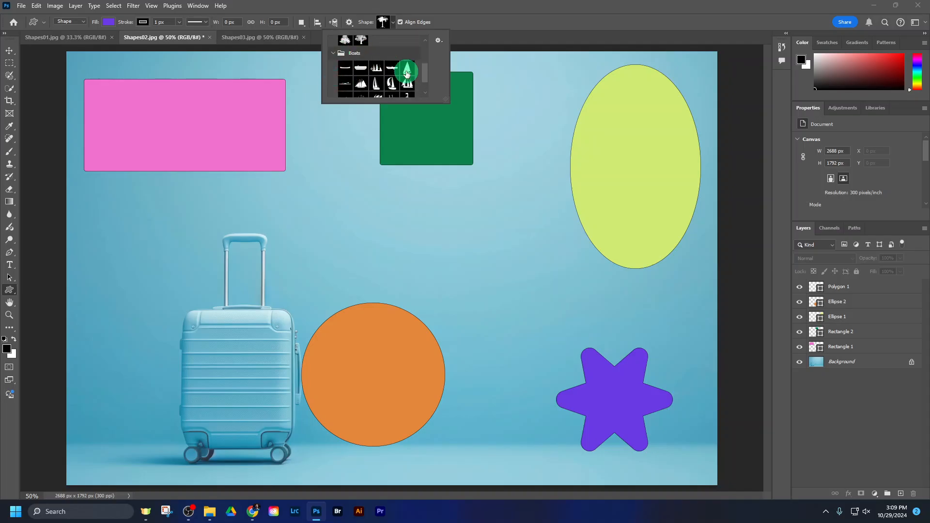
click(330, 52)
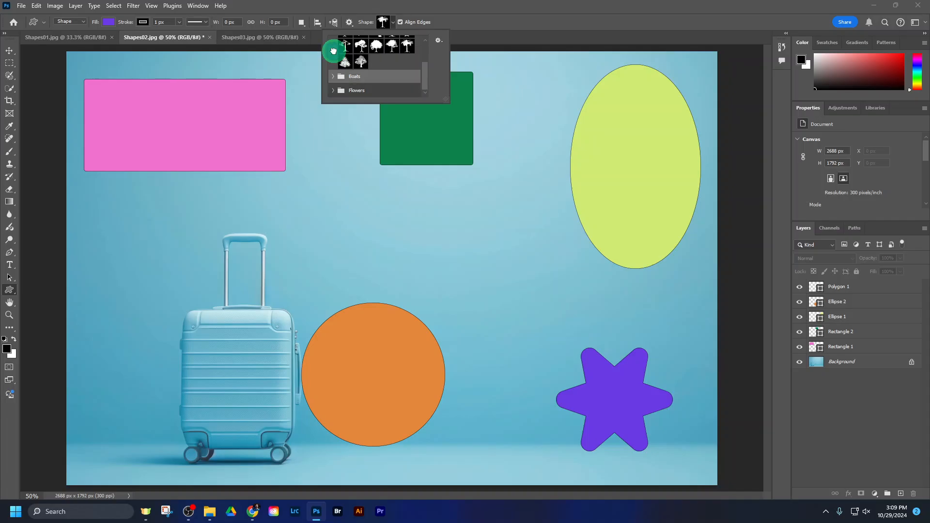
scroll(332, 48, up, 3)
click(333, 56)
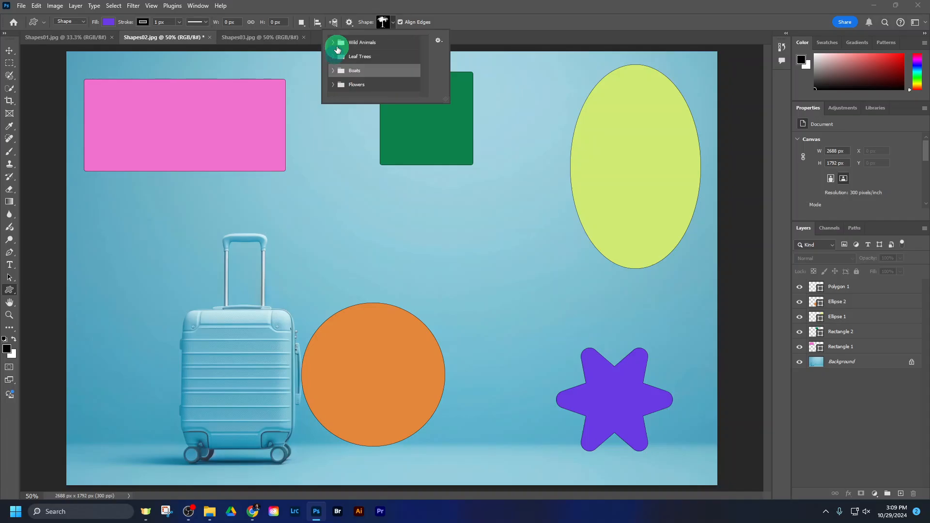
click(337, 48)
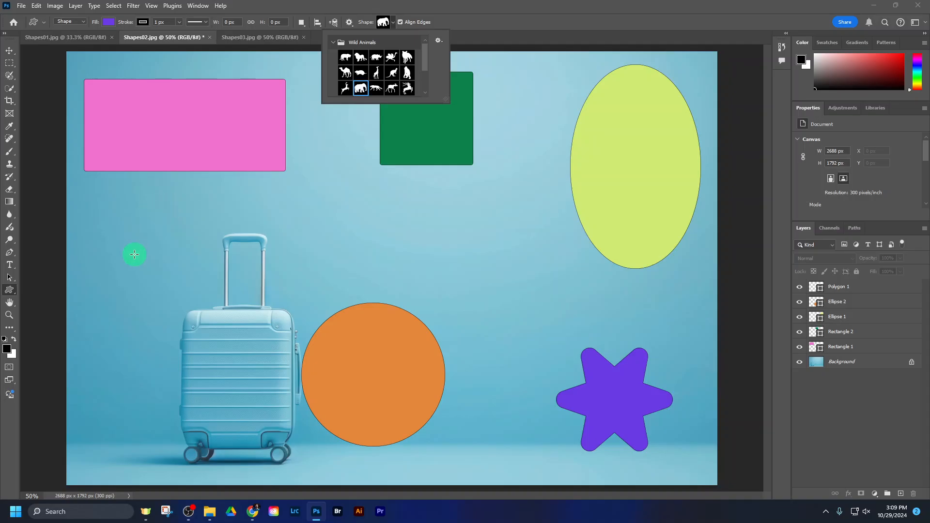
drag(95, 222, 295, 367)
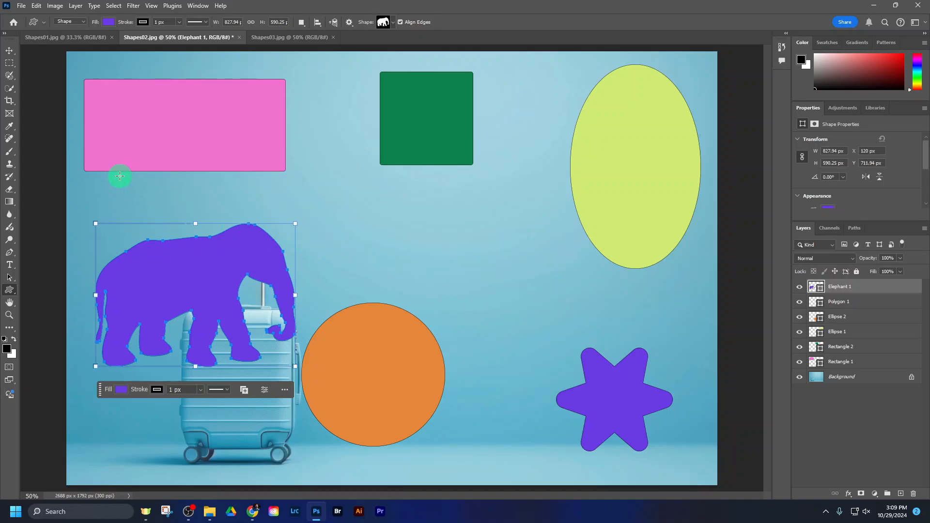
Step: Change the elephant's fill to red, hex f83c3c, using the Color Picker
click(107, 22)
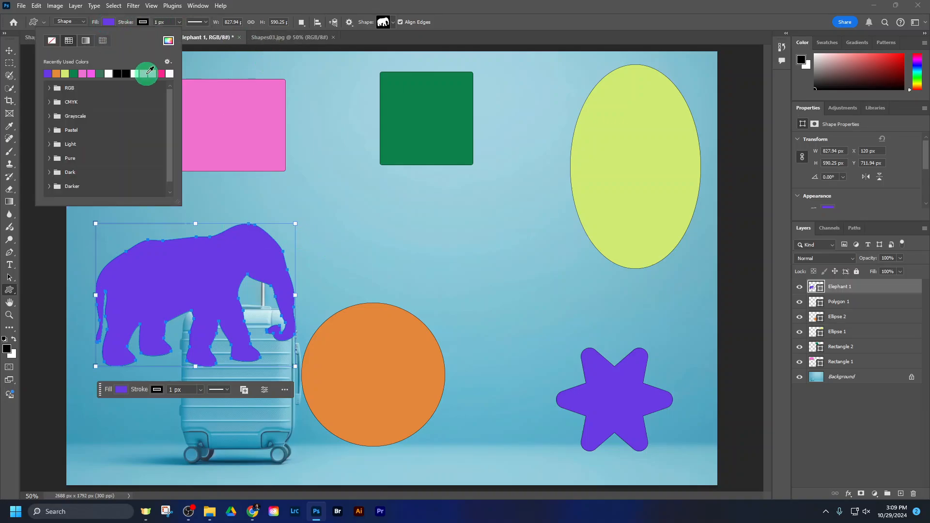
click(168, 40)
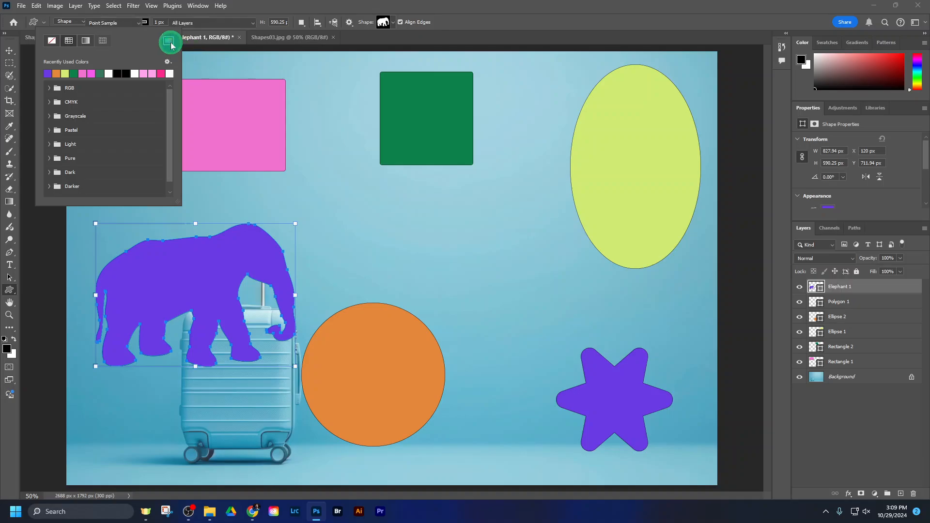
click(627, 158)
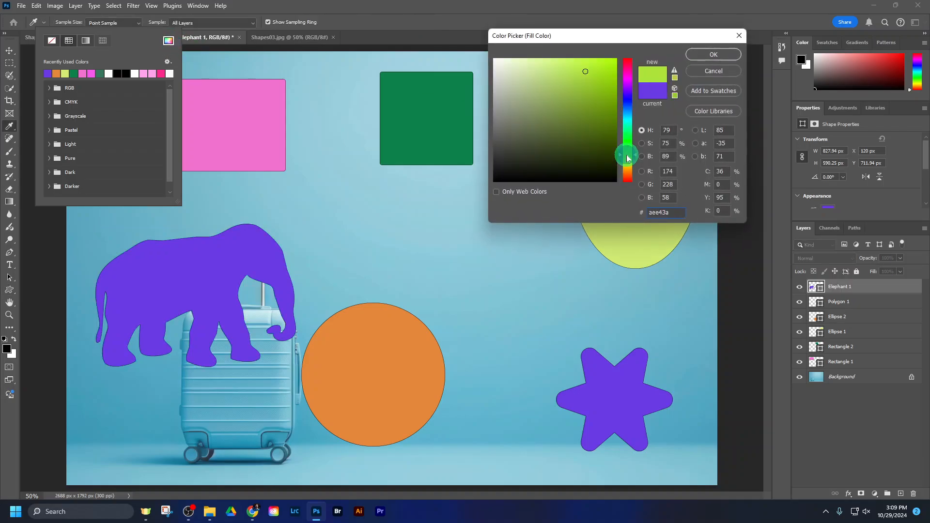
click(625, 169)
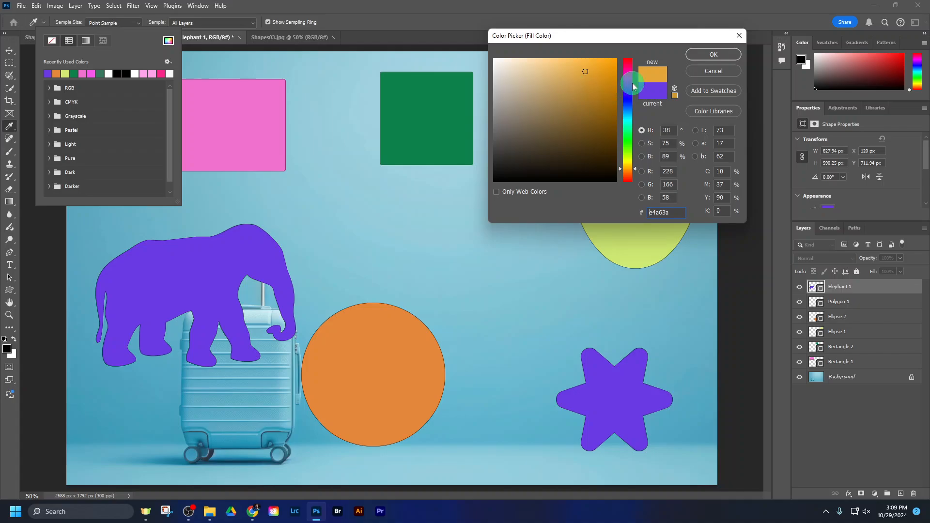
click(630, 61)
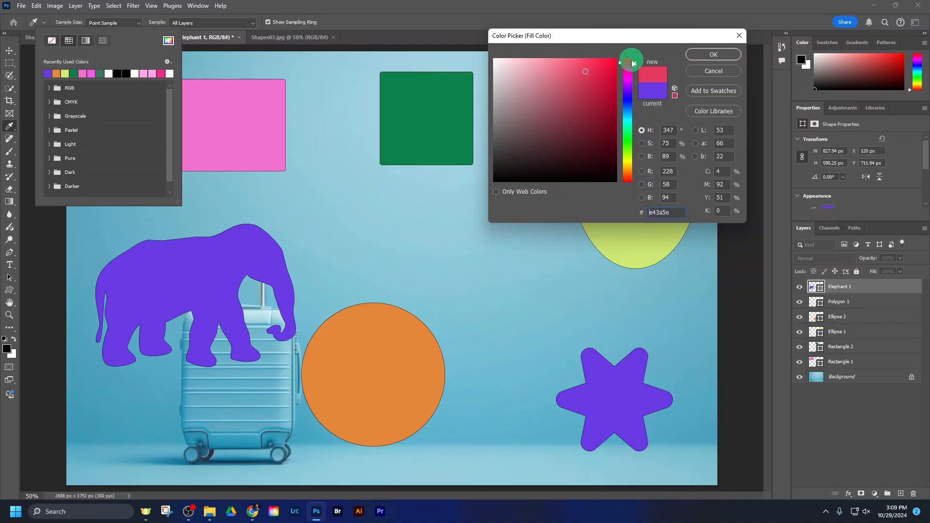
mouse_move(603, 56)
mouse_down()
mouse_move(572, 58)
mouse_move(586, 63)
mouse_up()
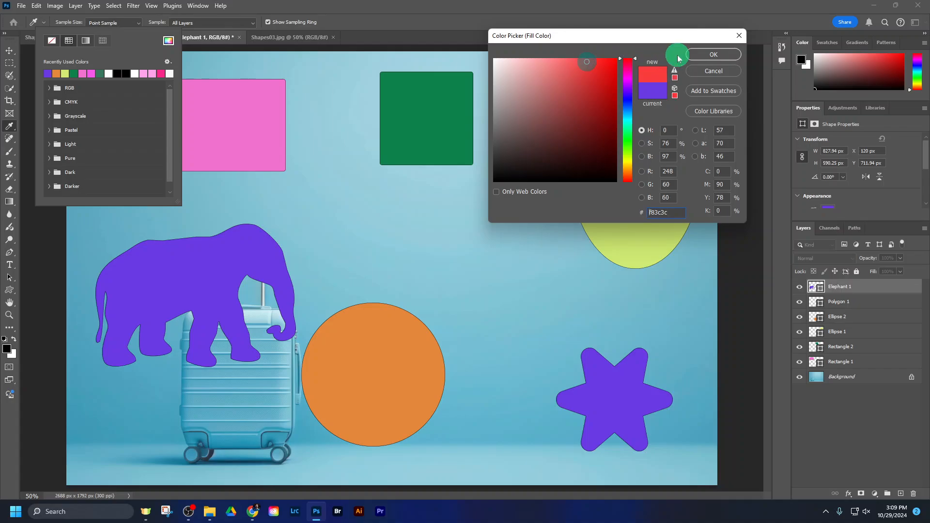
click(697, 53)
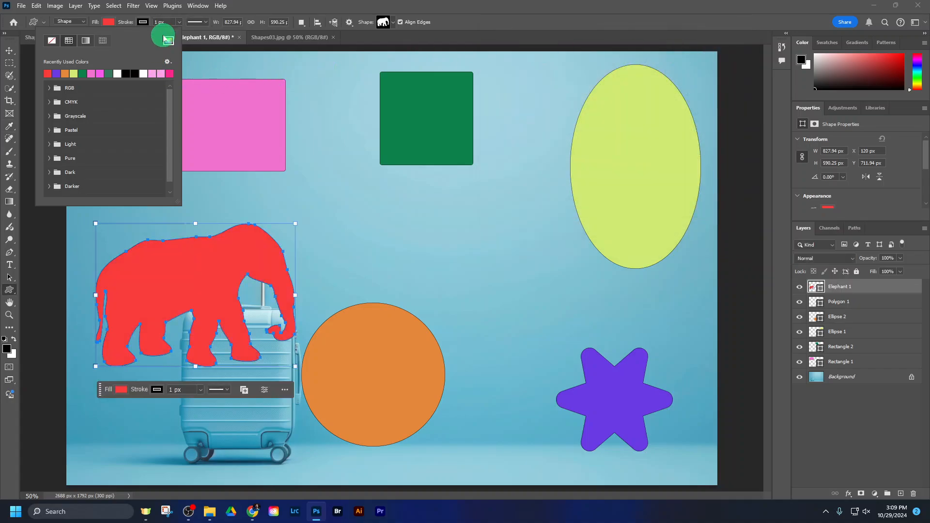
click(109, 22)
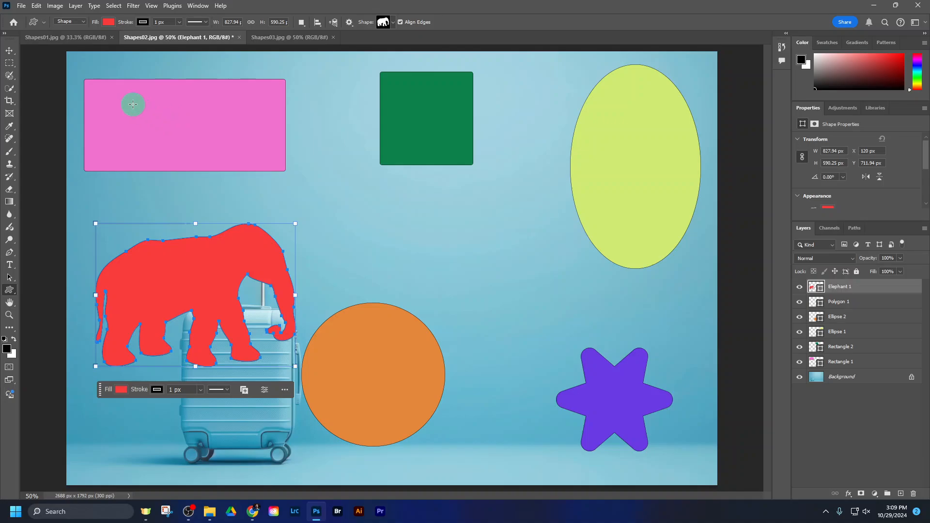
Step: Reposition the elephant lower and slightly left, the orange circle up and to the right, and the purple star slightly higher, then deselect
click(10, 51)
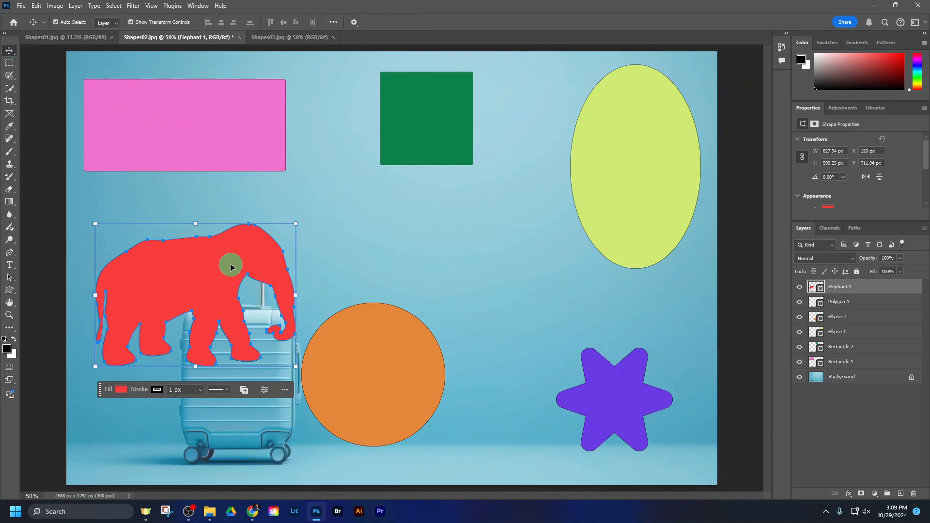
drag(229, 255, 210, 302)
drag(395, 333, 432, 281)
drag(601, 388, 592, 347)
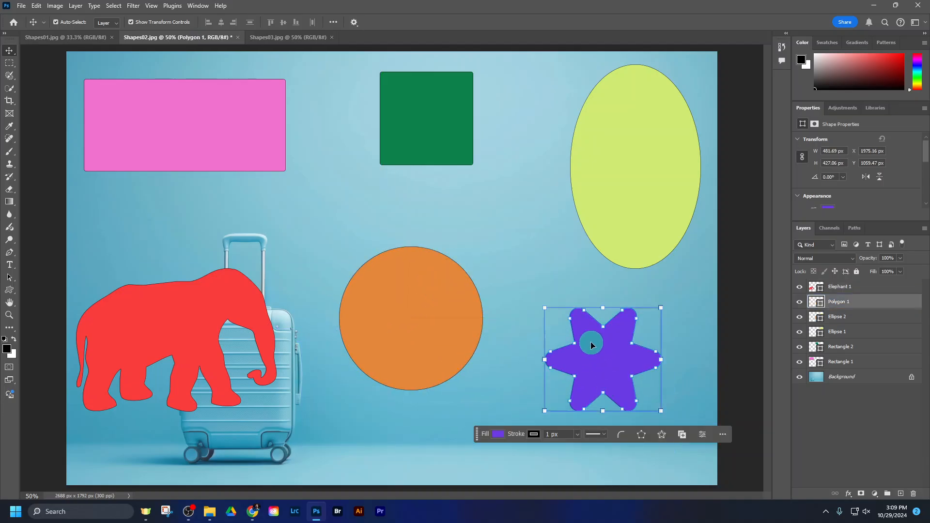
click(843, 439)
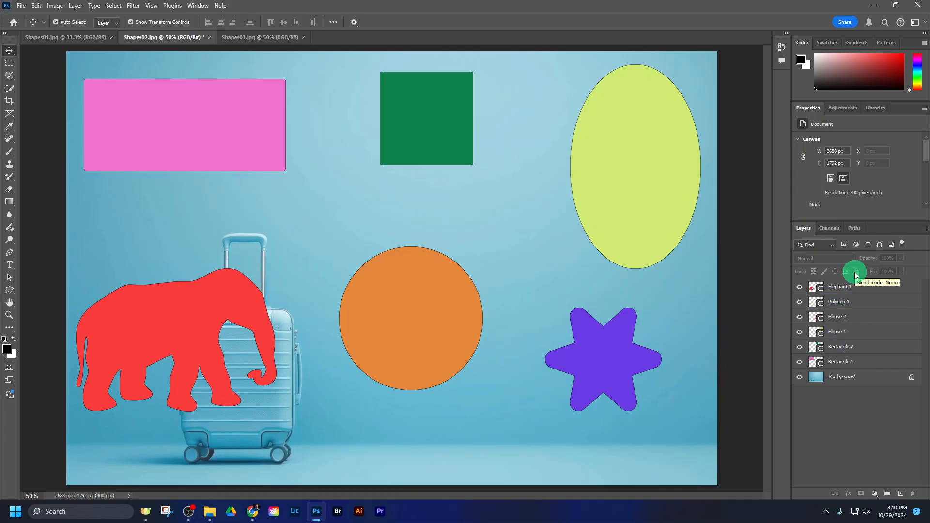
Step: Select the pink rectangle's layer and view the available layer effects without applying any
click(853, 286)
click(865, 361)
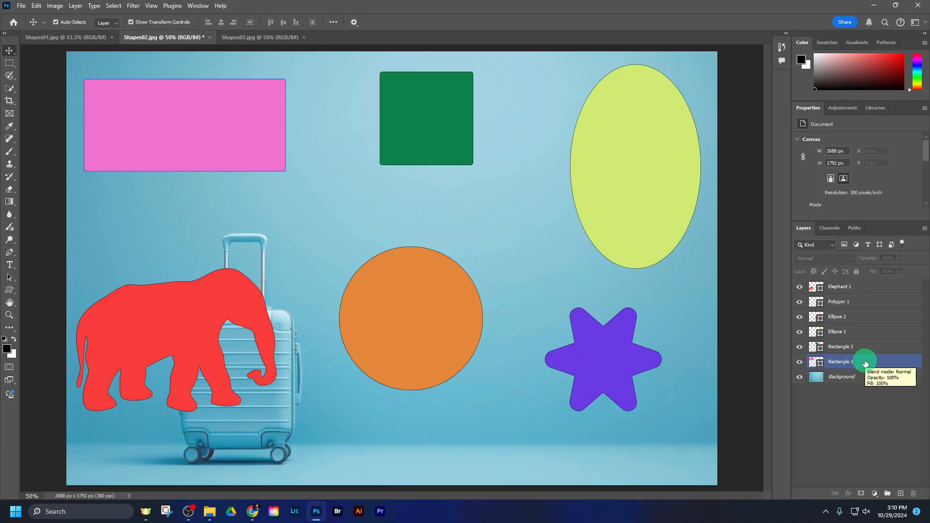
click(865, 361)
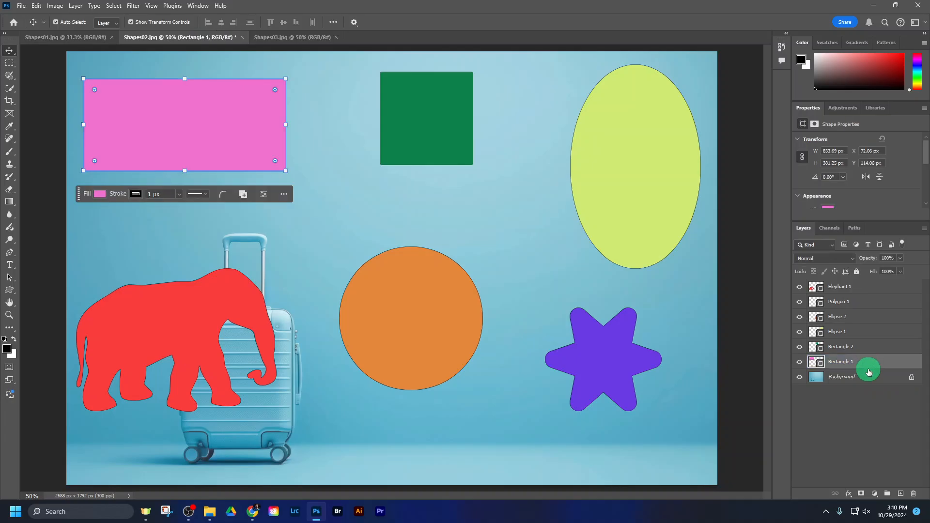
click(848, 494)
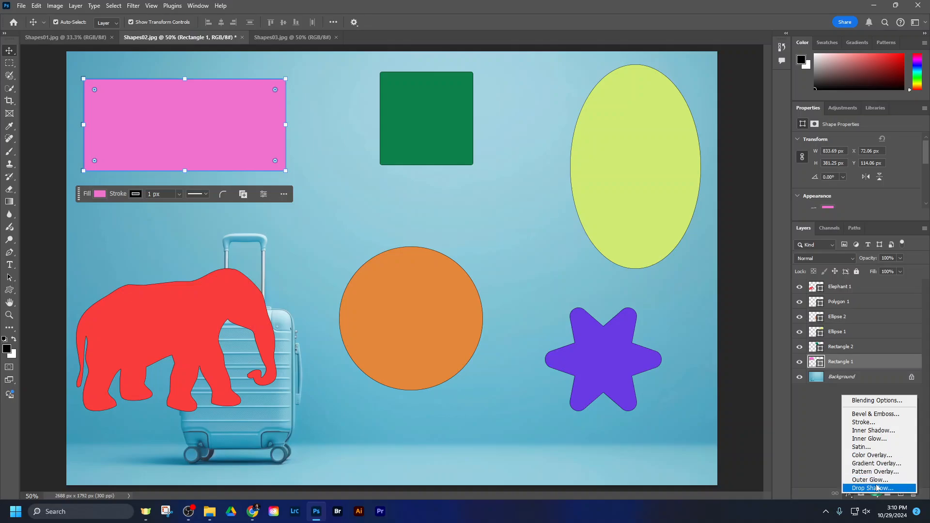
click(820, 418)
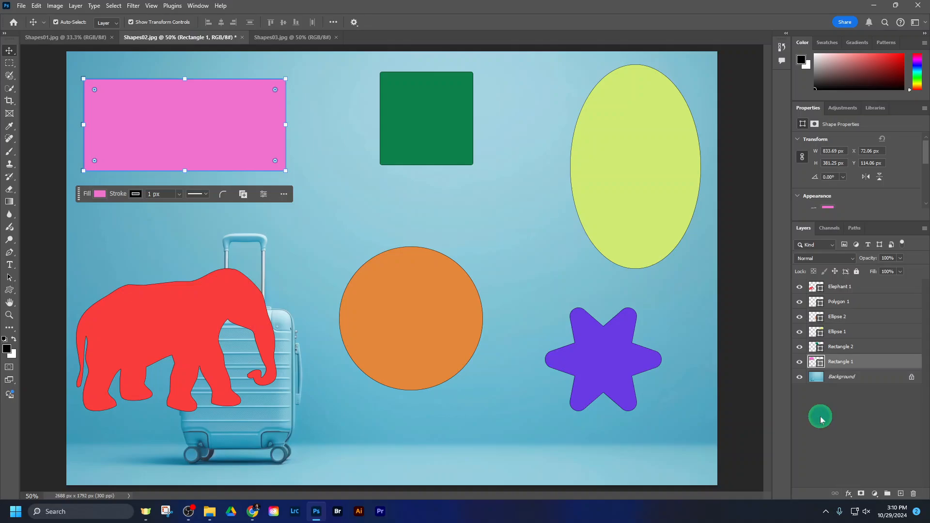
Step: Check which effect the rectangle needs in the assignment's effects list in Chrome and return to Photoshop
click(252, 511)
scroll(322, 308, down, 2)
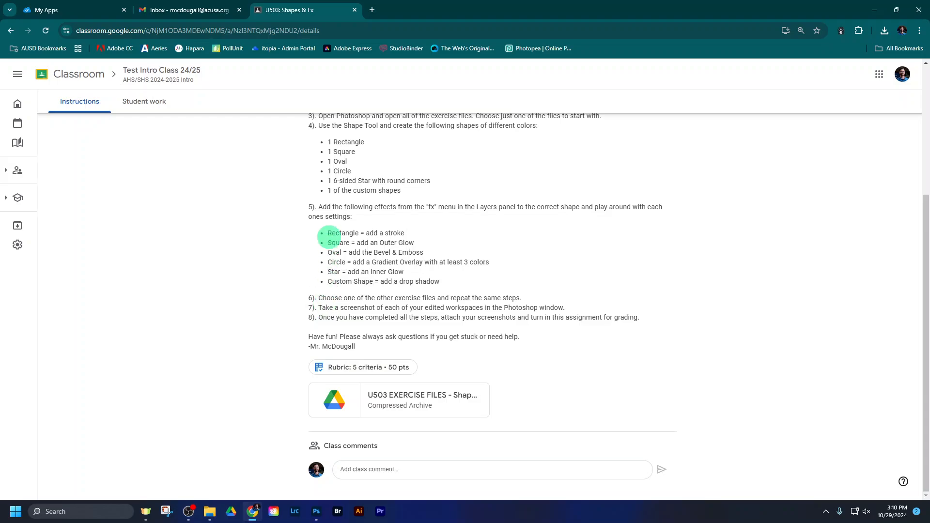
drag(329, 233, 403, 233)
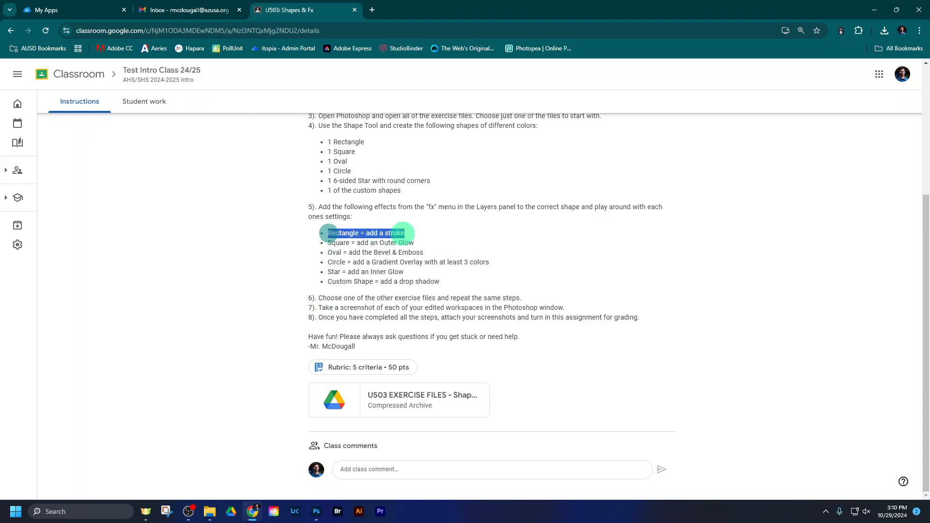
click(316, 511)
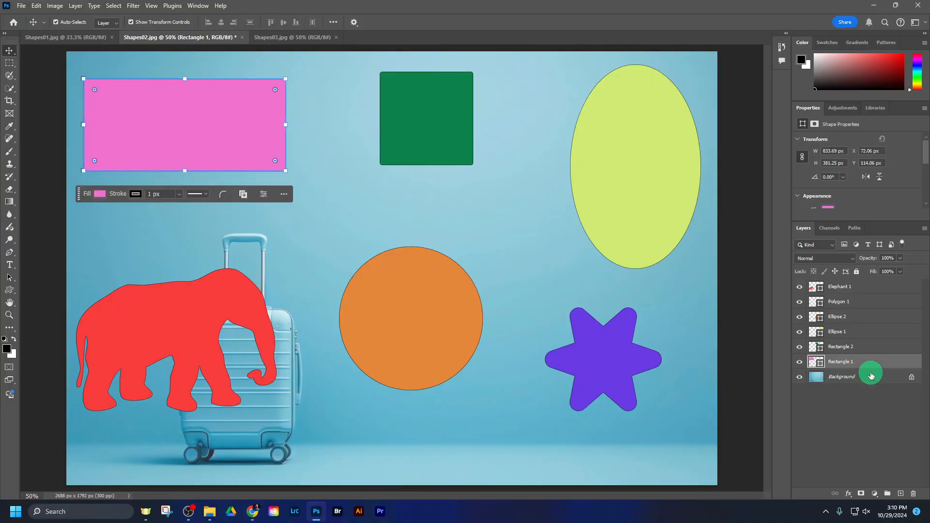
Step: Add a Stroke effect to the pink rectangle's layer and widen it to 43 px
click(848, 493)
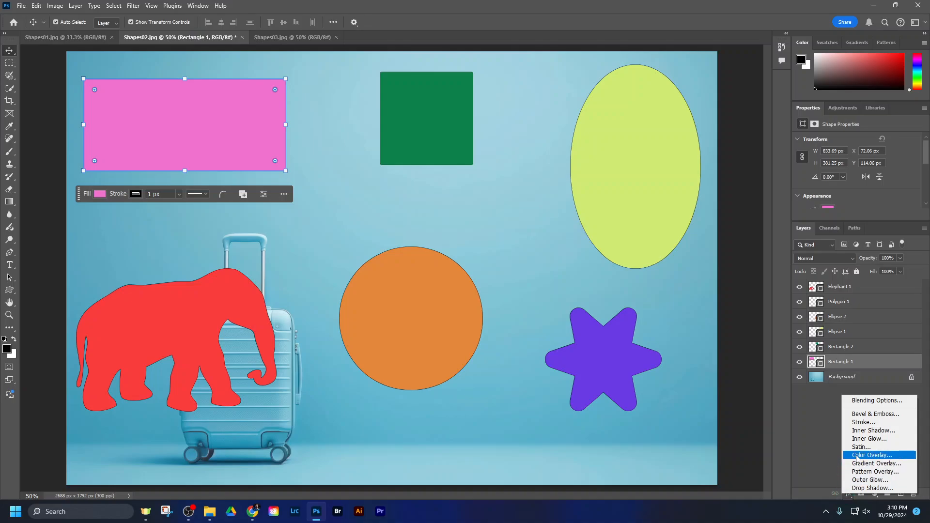
click(865, 422)
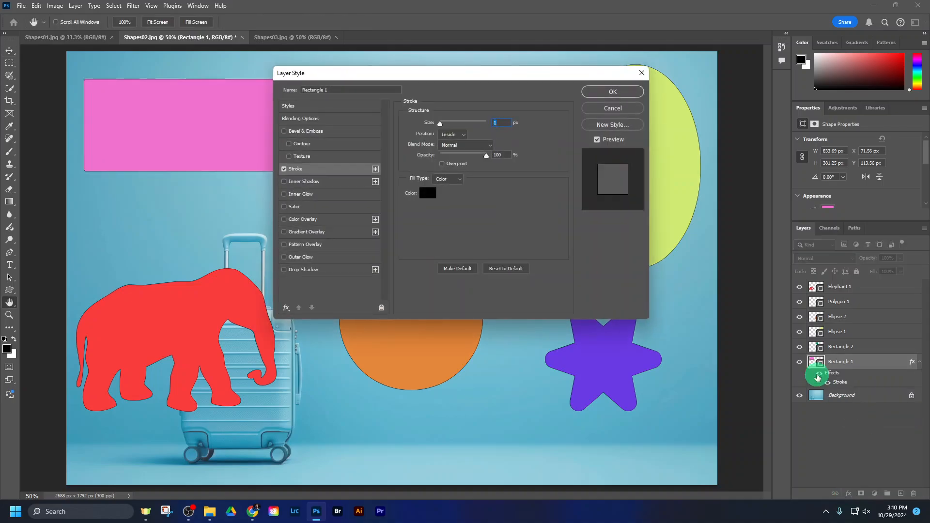
drag(475, 80, 624, 77)
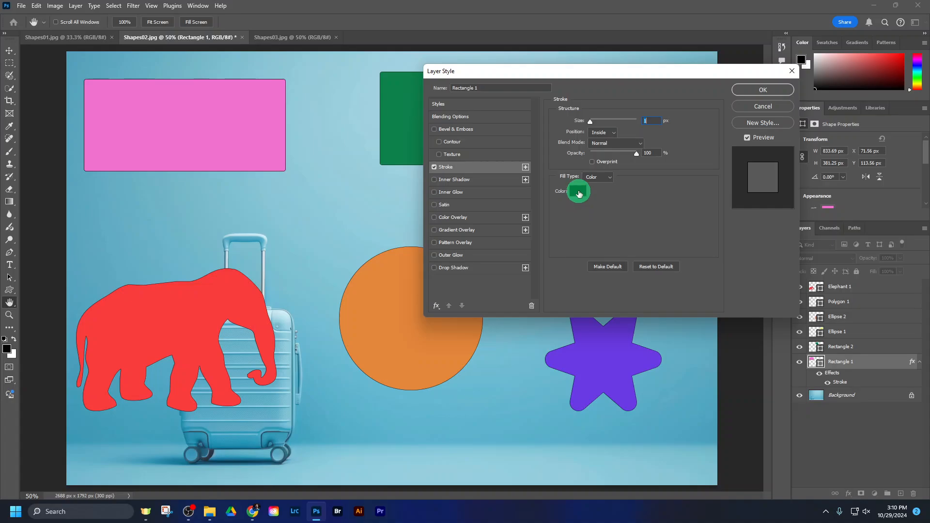
mouse_move(592, 124)
mouse_down()
mouse_move(617, 124)
mouse_move(597, 124)
mouse_up()
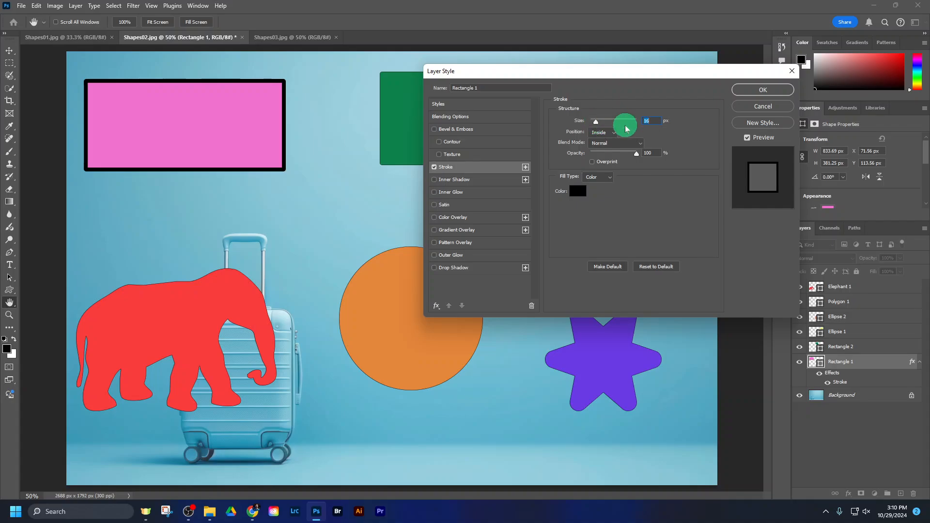
drag(596, 124, 600, 124)
Step: Try the stroke's Outside and Inside positions, settle on Center, and reduce its size to 21 px
click(603, 132)
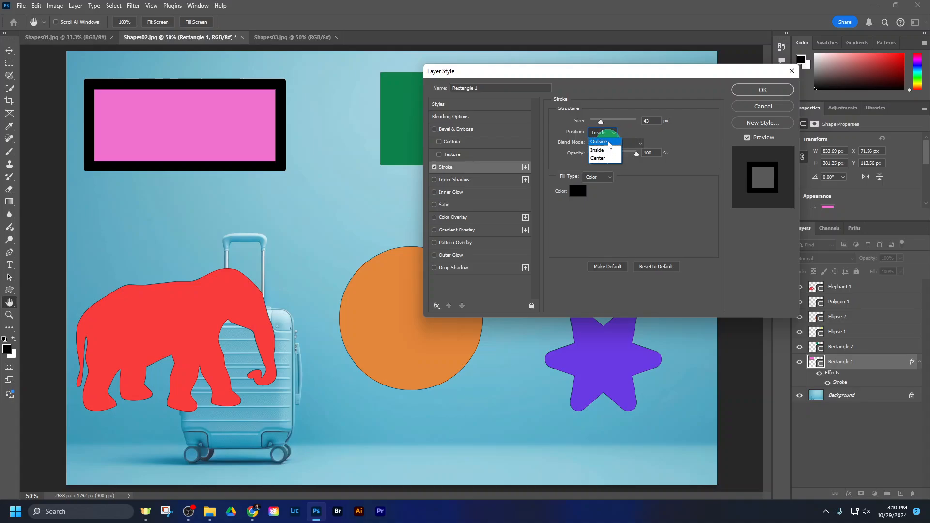
click(608, 143)
mouse_move(601, 125)
mouse_down()
mouse_move(617, 125)
mouse_move(597, 124)
mouse_up()
click(599, 132)
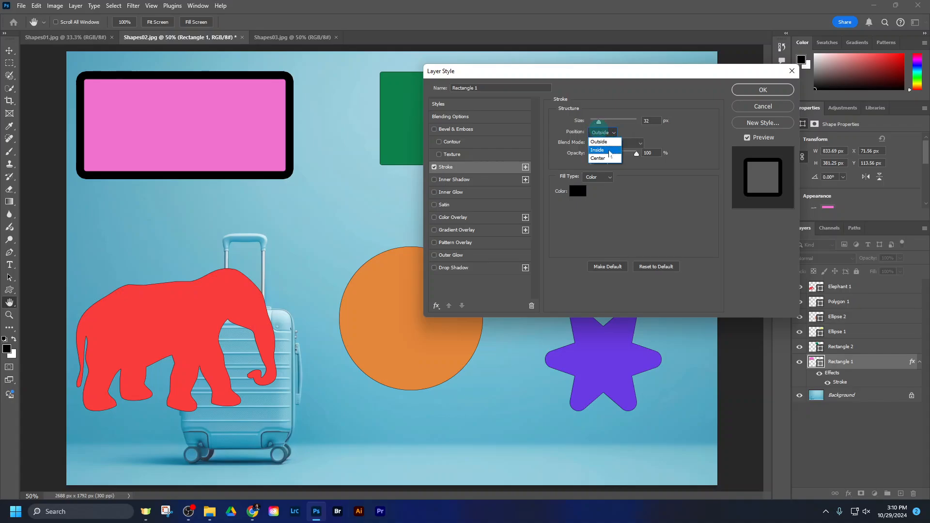
click(603, 150)
click(605, 133)
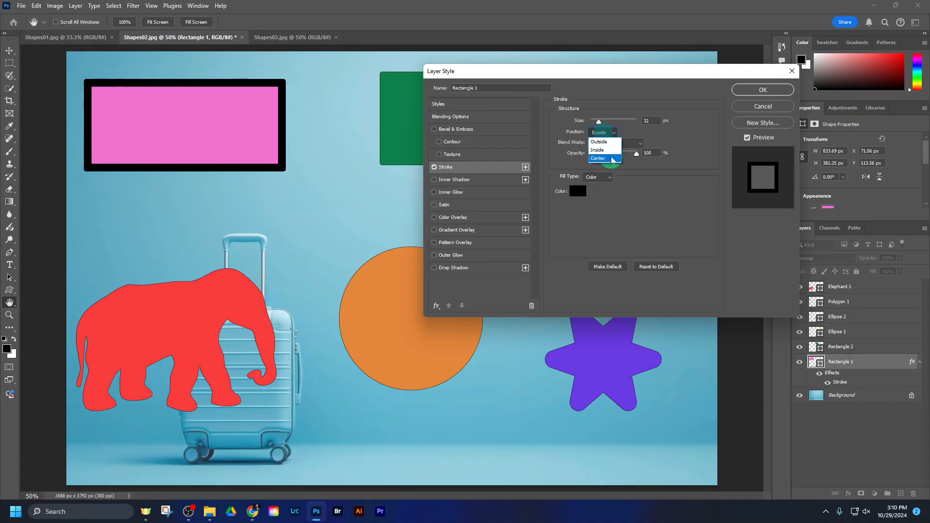
click(601, 157)
mouse_move(599, 122)
mouse_down()
mouse_move(620, 121)
mouse_move(597, 121)
mouse_up()
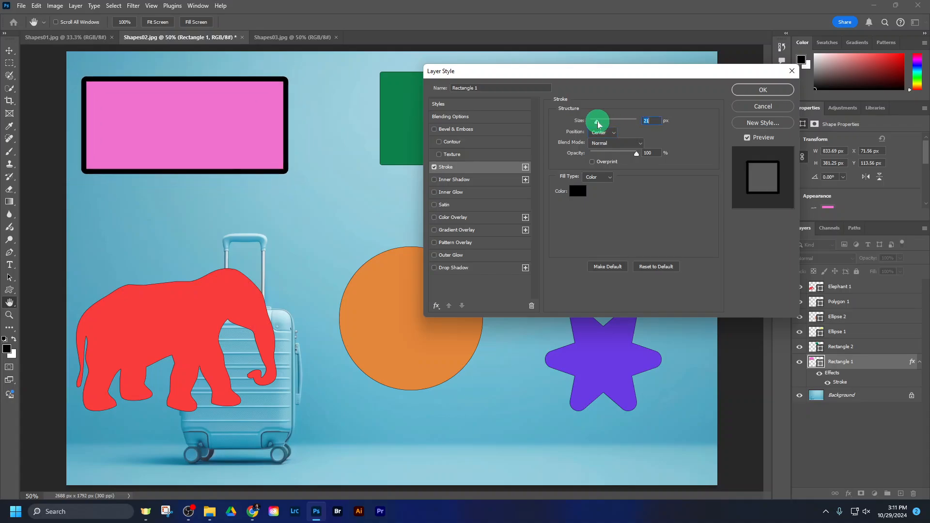
Step: Change the stroke colour to a light yellow, apply the effect and deselect the pink rectangle
click(577, 190)
click(629, 162)
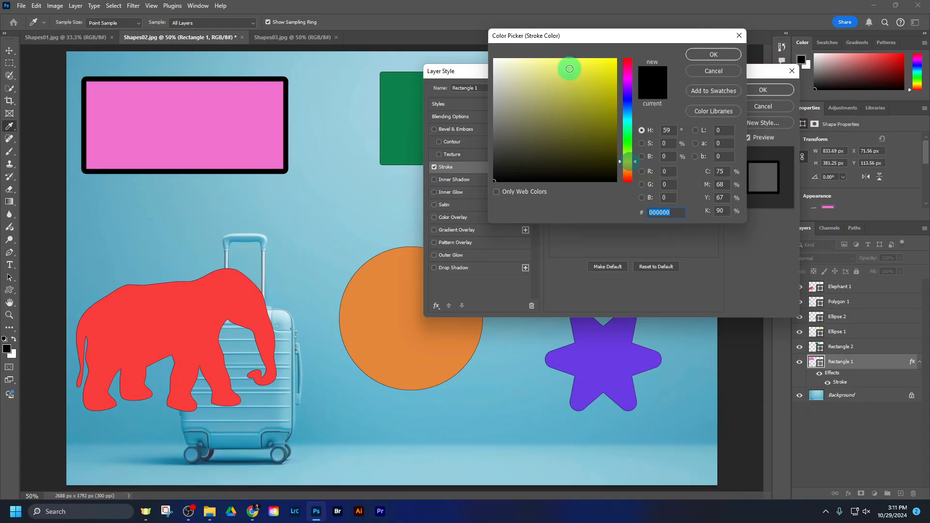
click(564, 68)
click(693, 54)
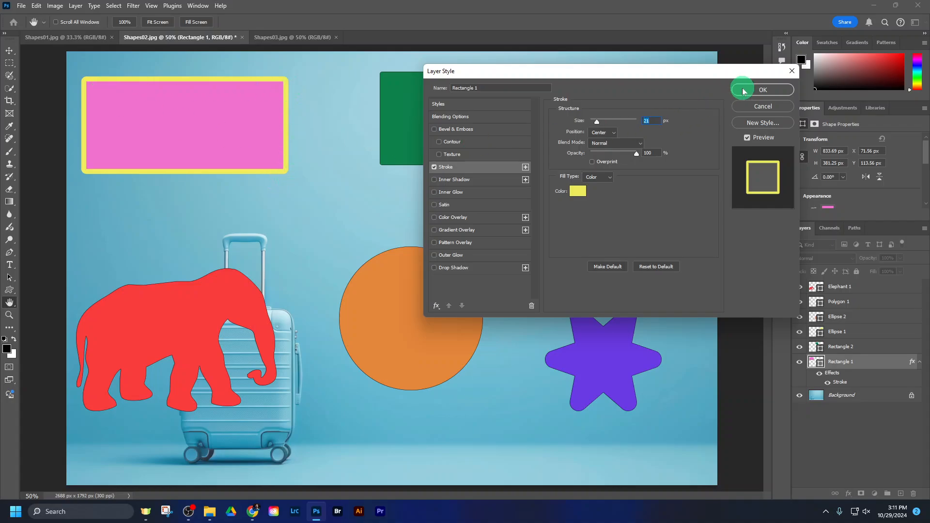
click(762, 90)
click(832, 452)
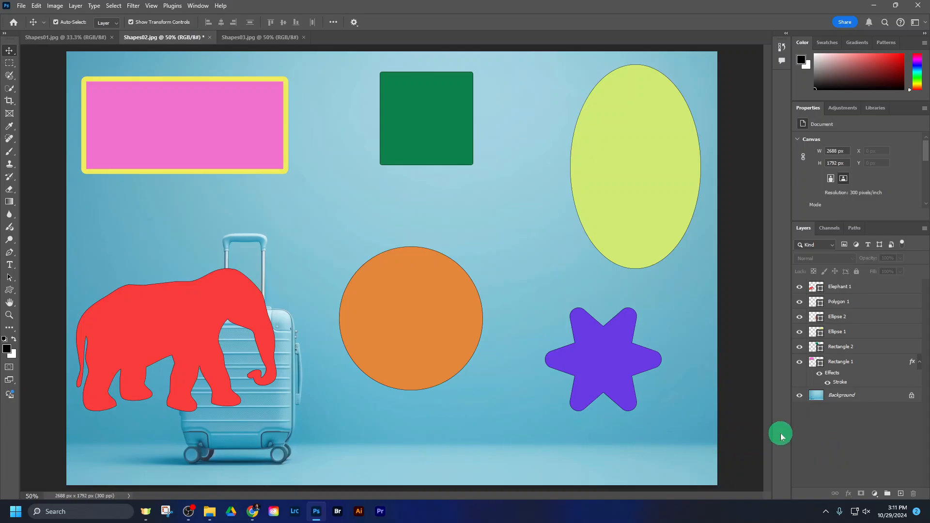
Step: Add an Outer Glow effect to the green square's layer with 57% opacity and the Normal blend mode
click(840, 347)
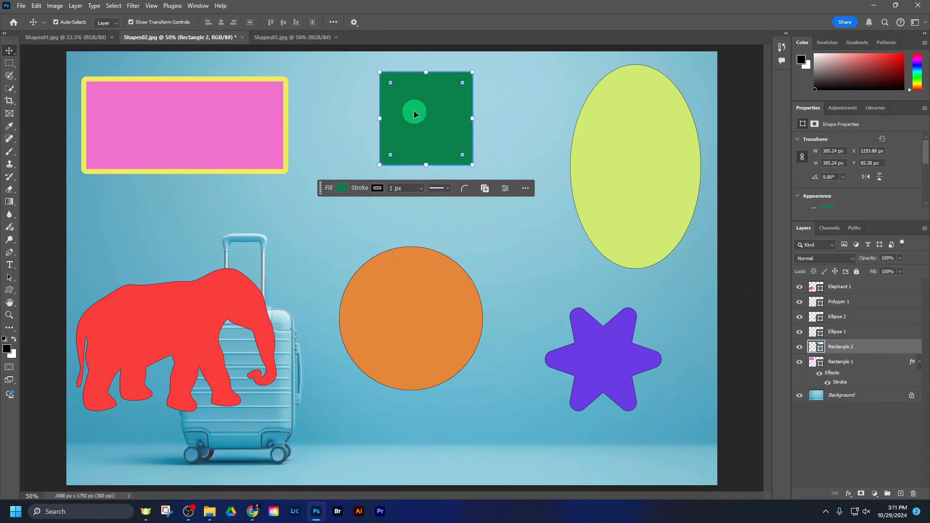
click(848, 494)
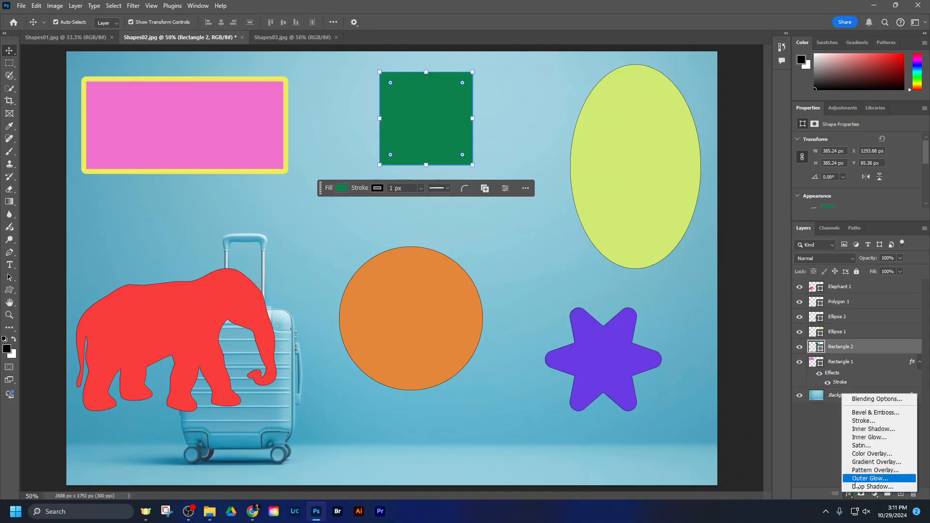
click(858, 478)
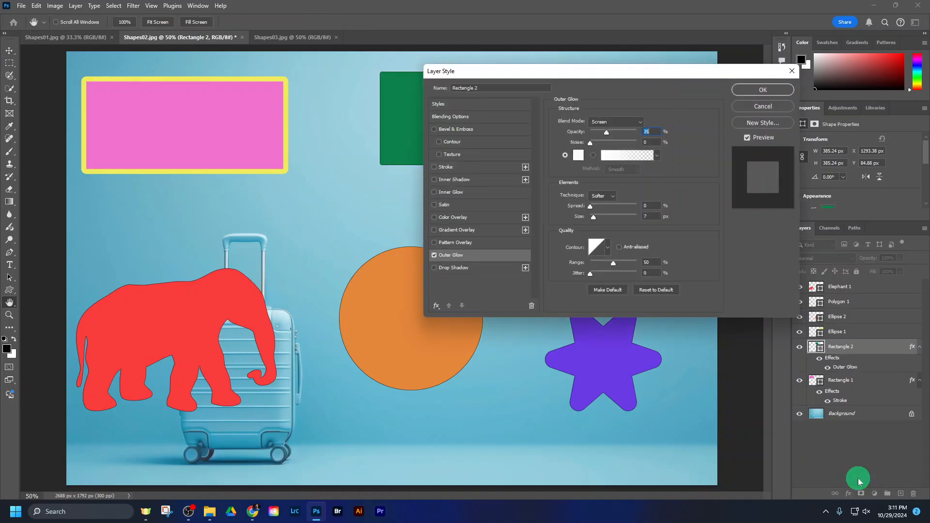
drag(632, 75, 714, 116)
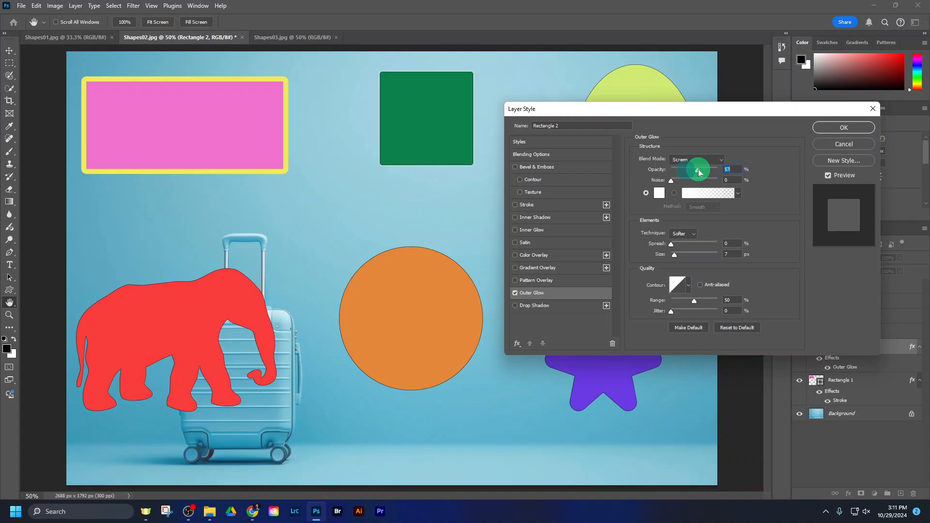
click(720, 160)
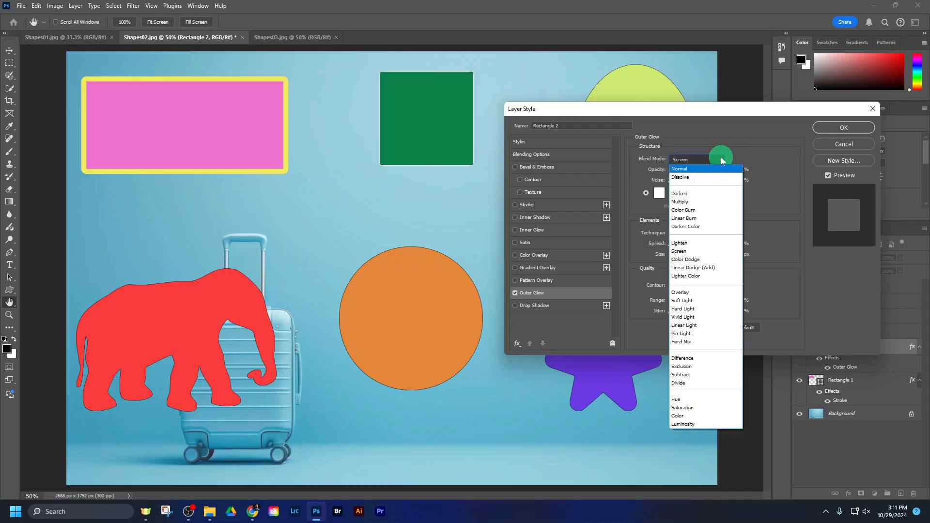
click(717, 169)
Step: Set the green square's outer glow colour to yellow, hex f4d60a
click(663, 196)
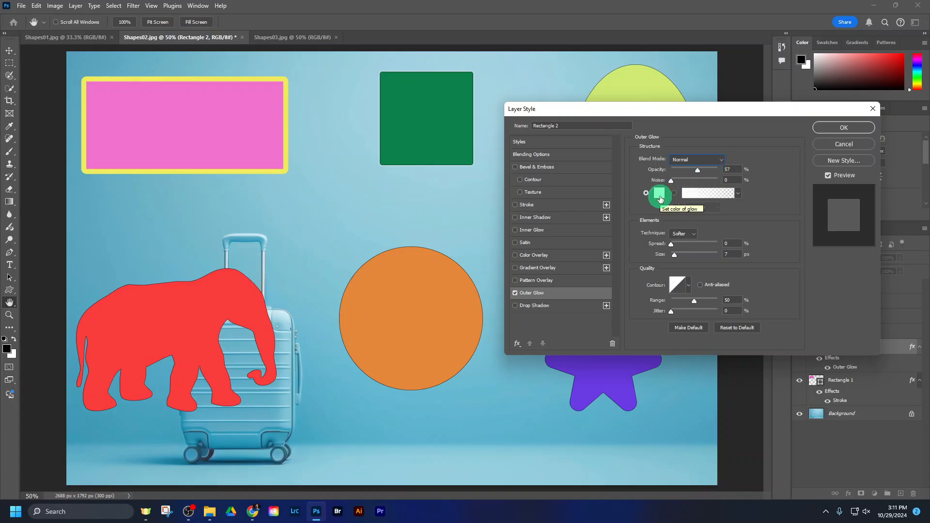
click(658, 196)
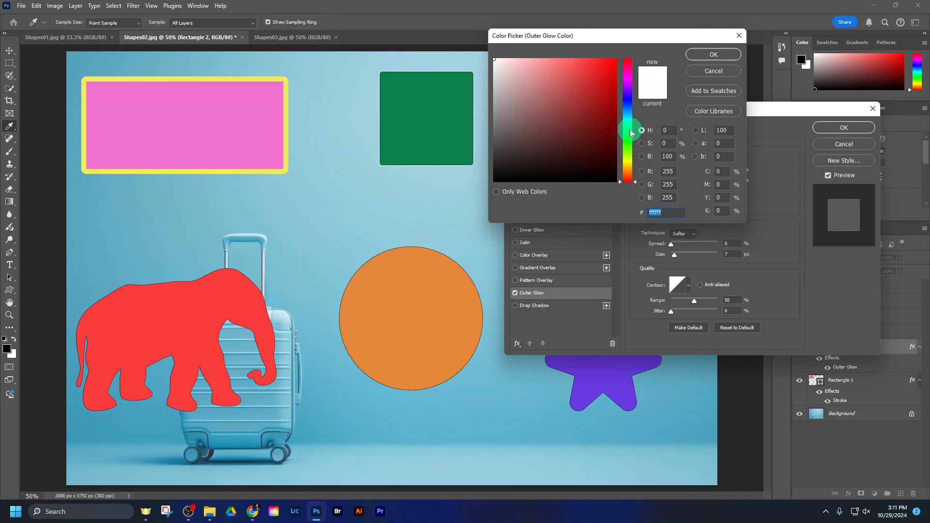
click(629, 127)
click(581, 80)
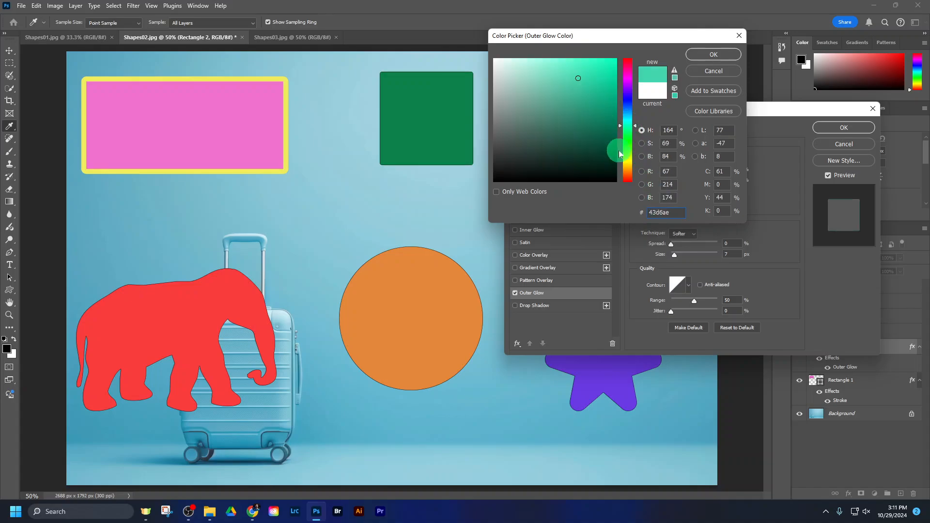
click(628, 164)
click(601, 68)
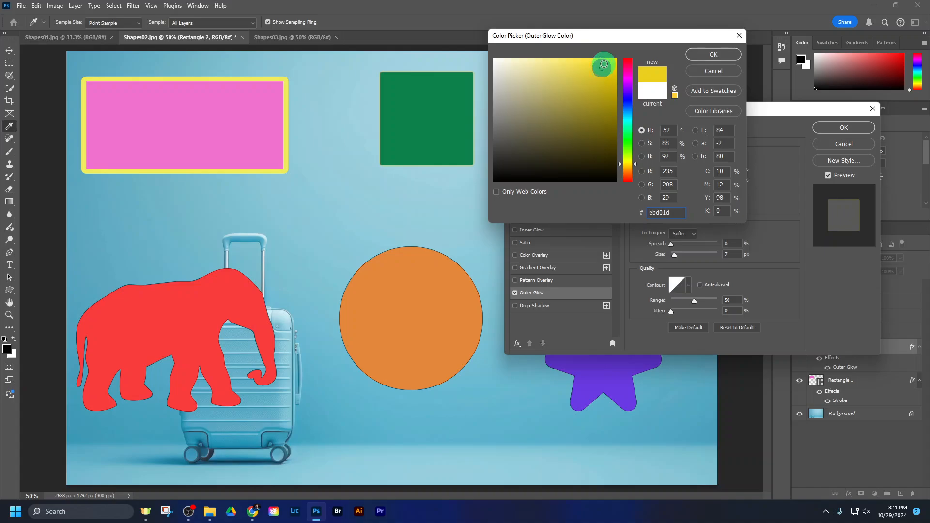
click(712, 55)
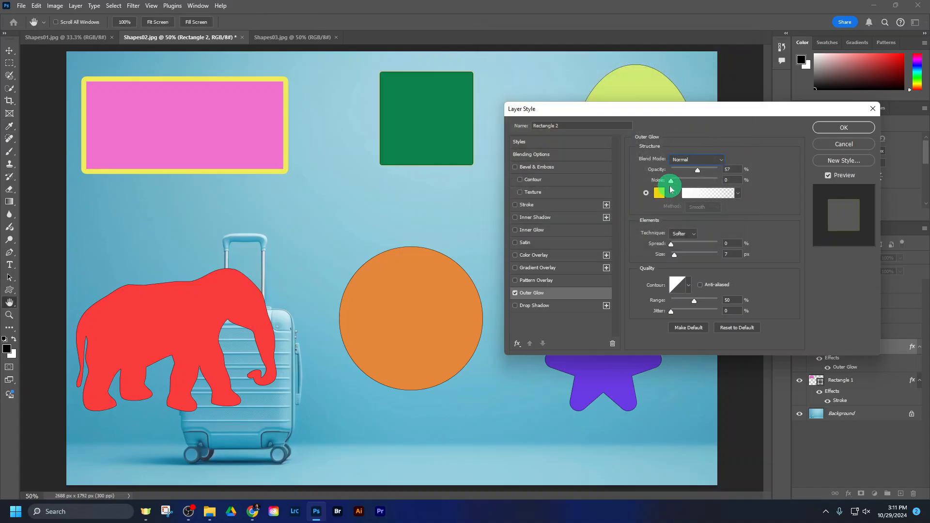
Step: Set the outer glow to 52% opacity, 4% noise, 29% spread and 24 px size
click(703, 171)
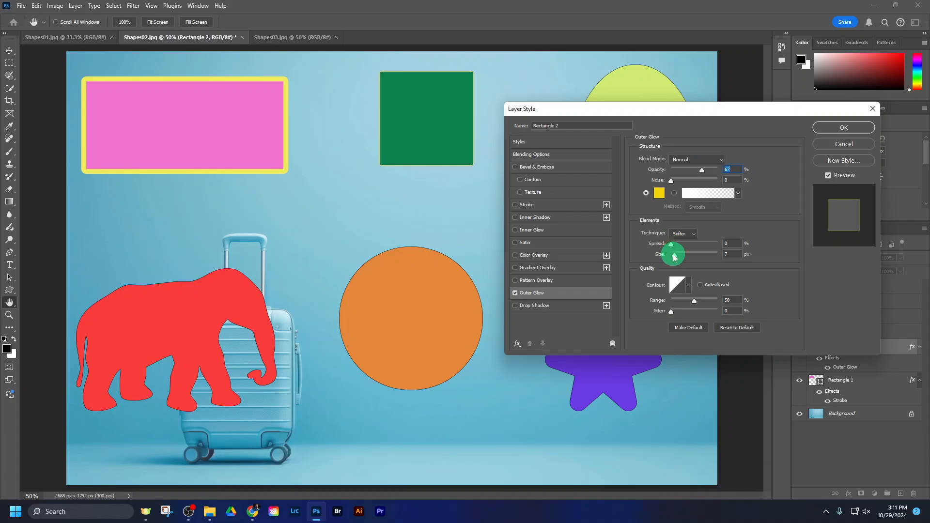
click(678, 256)
drag(671, 246, 690, 245)
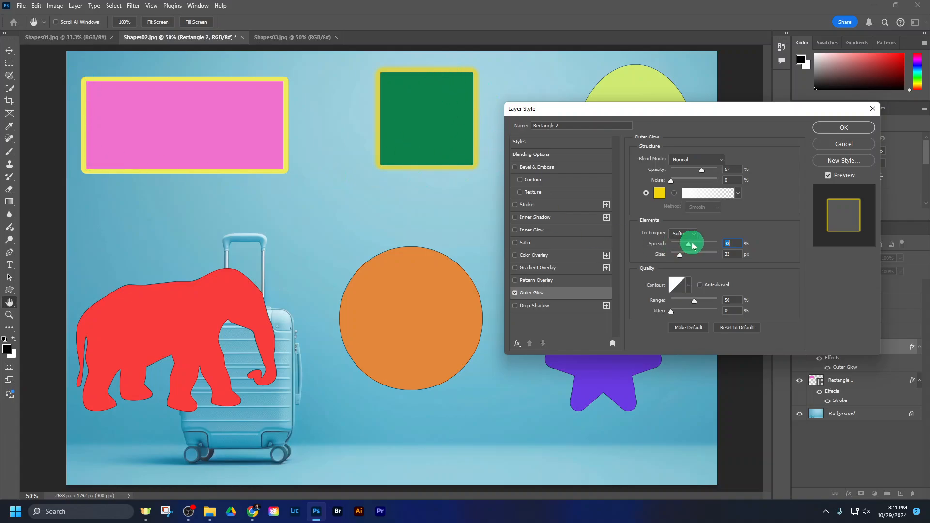
mouse_move(690, 248)
mouse_down()
mouse_move(701, 244)
mouse_move(681, 255)
mouse_move(695, 258)
mouse_move(679, 255)
mouse_up()
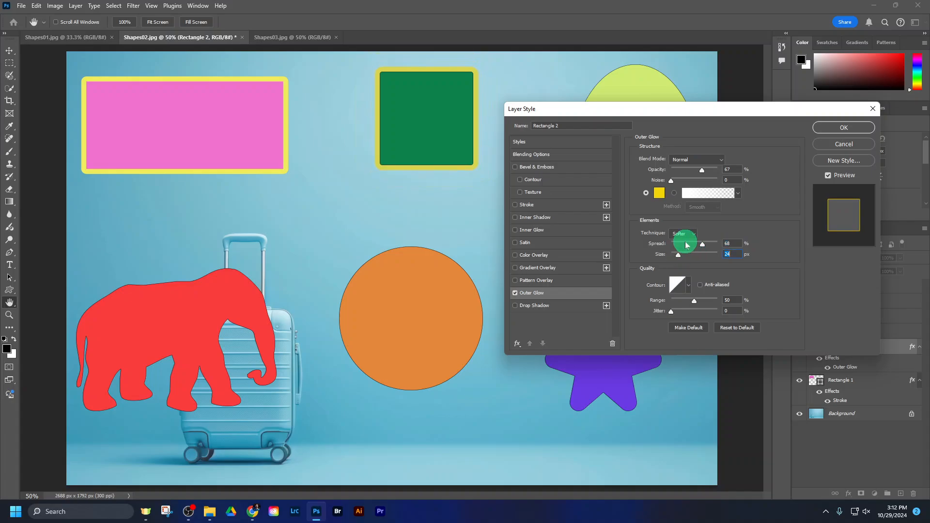
click(684, 244)
click(691, 169)
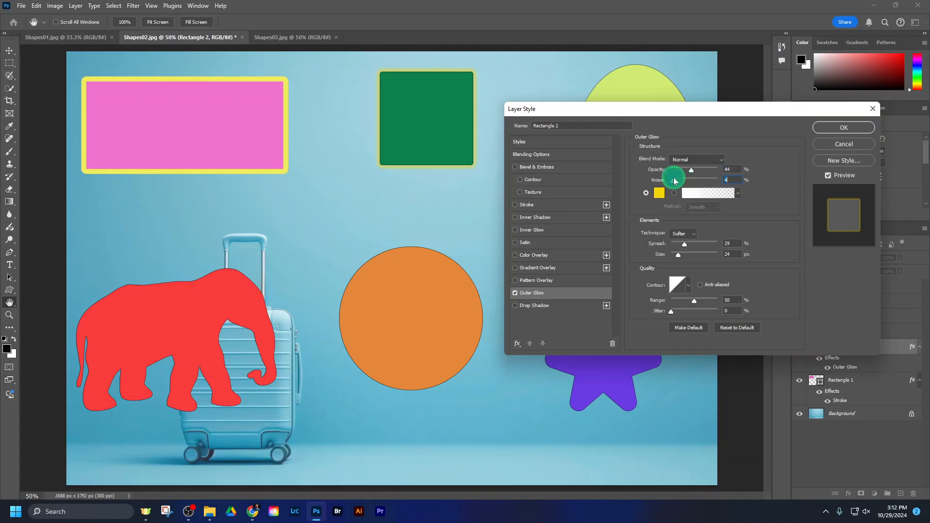
click(690, 173)
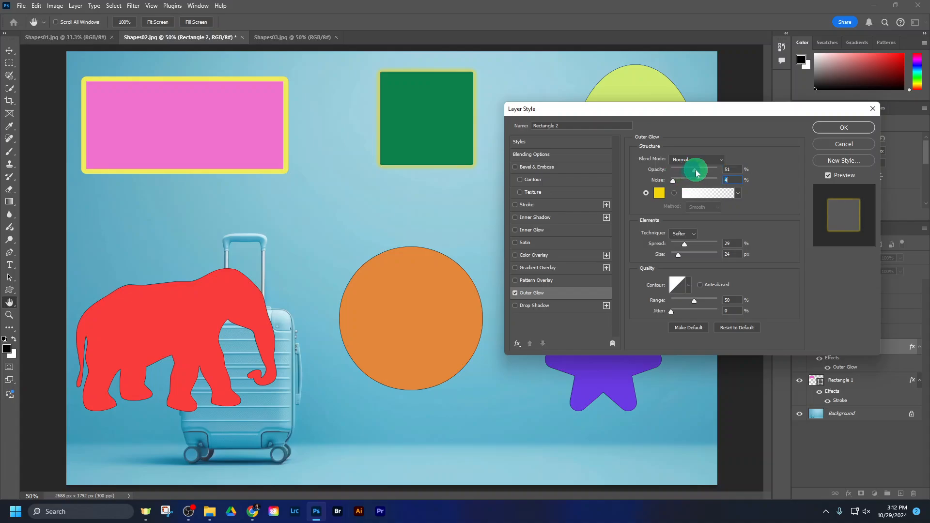
Step: Change the outer glow colour from yellow to a saturated blue and apply the effect to the green square
click(658, 193)
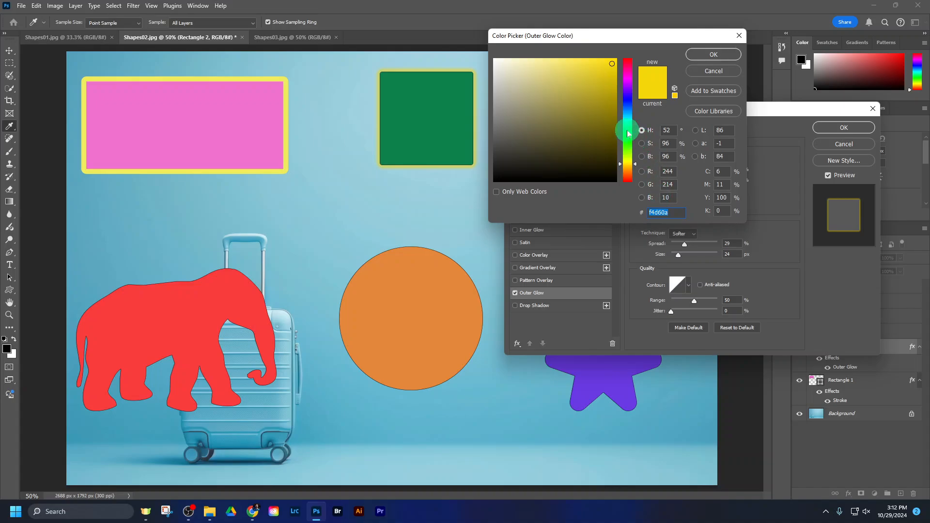
drag(627, 134, 626, 99)
click(689, 53)
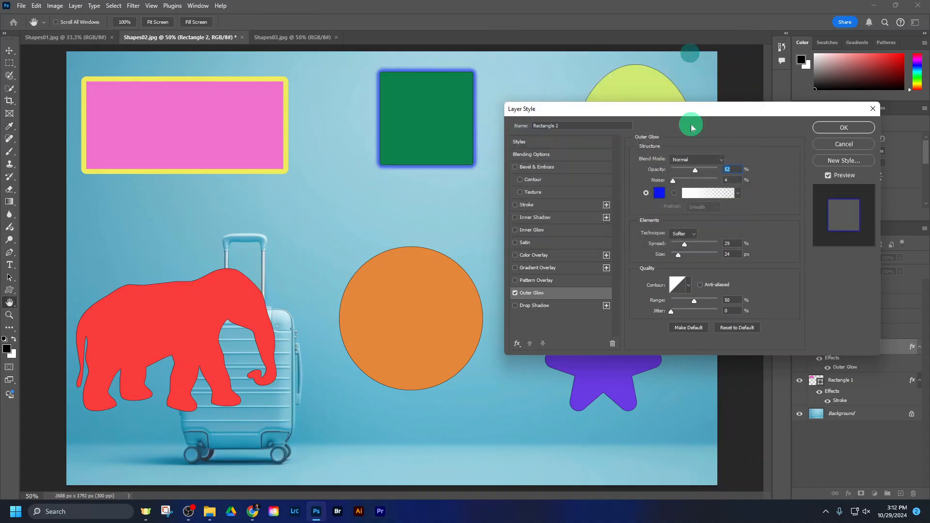
click(825, 128)
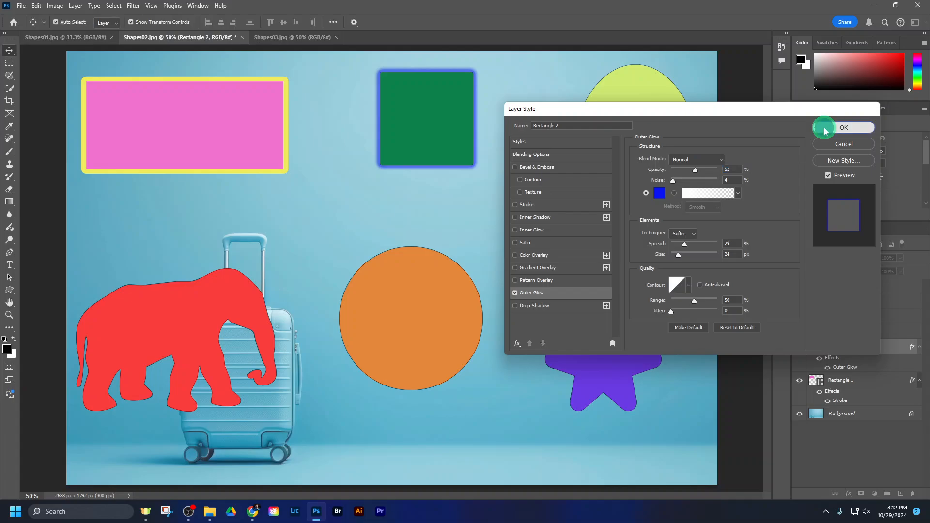
click(836, 433)
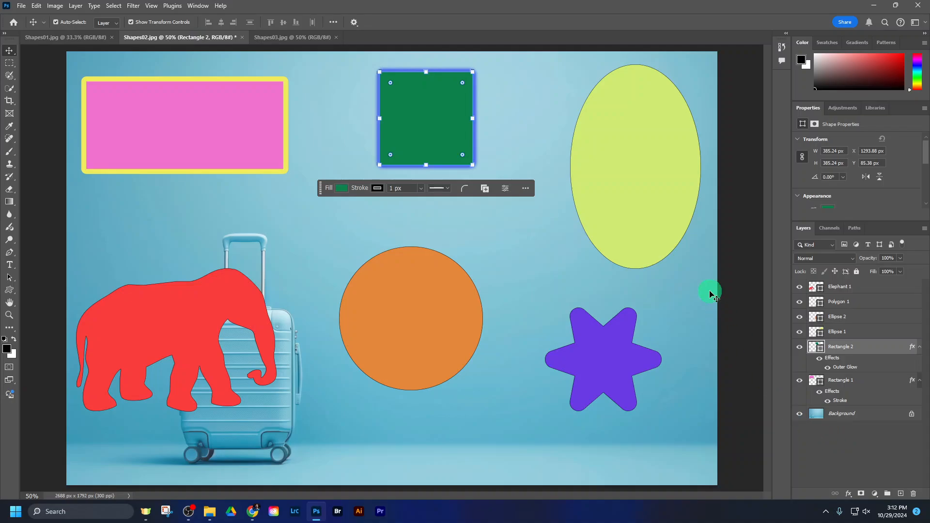
Step: Add a Bevel & Emboss effect to the yellow-green oval's layer and clear the view of the oval
click(893, 334)
click(807, 334)
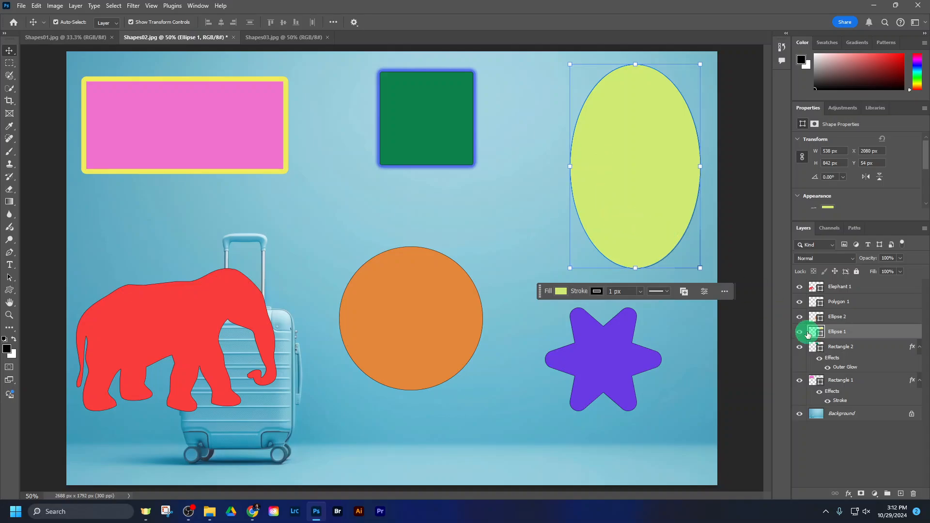
drag(807, 334, 873, 334)
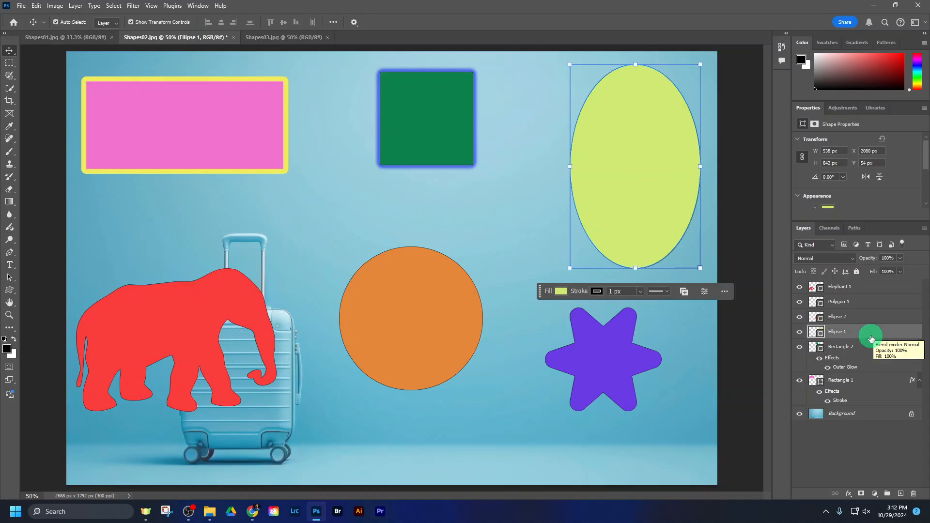
click(847, 497)
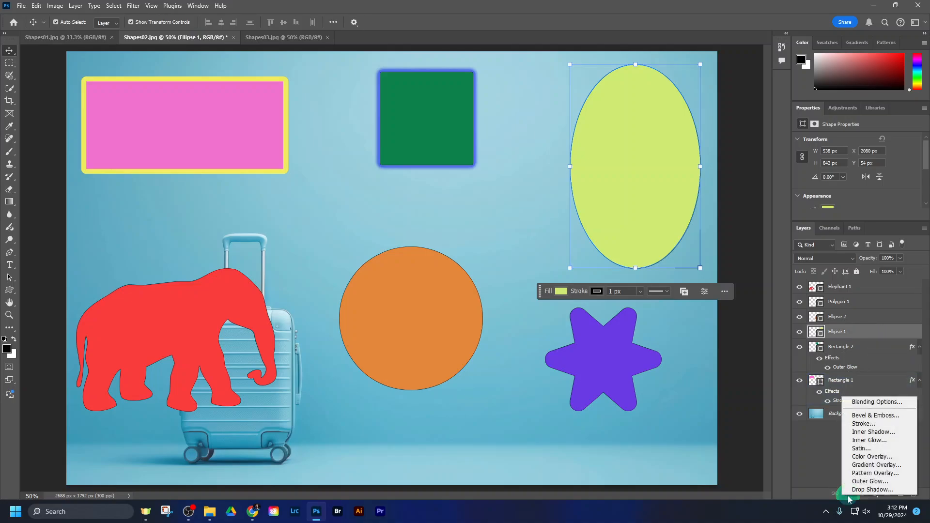
click(855, 417)
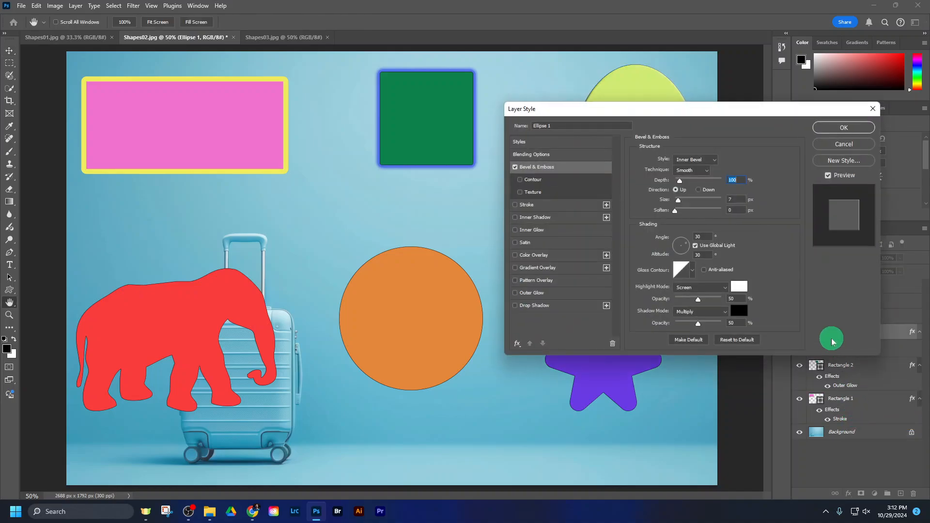
drag(725, 111, 353, 90)
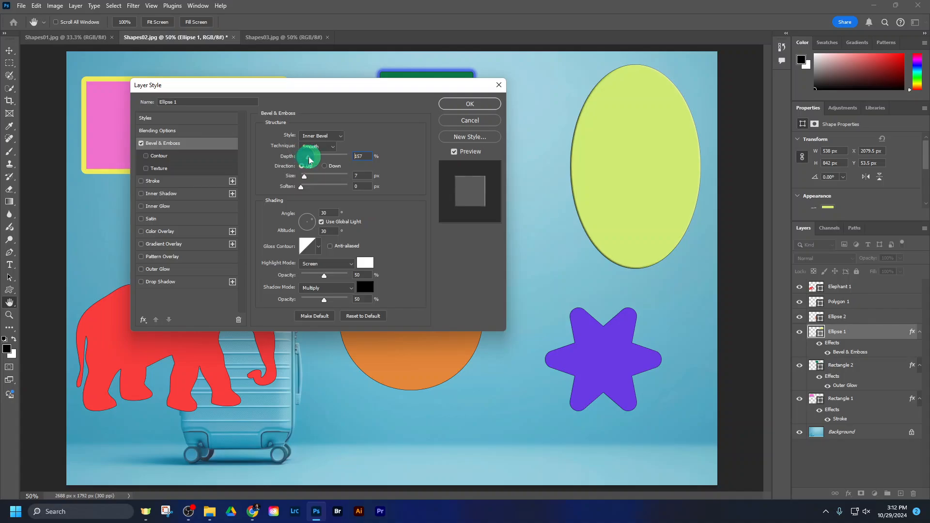
Step: Set the oval's bevel to 324% depth, 59 px size, 1 px soften and a 124° light angle, and apply the effect
click(306, 178)
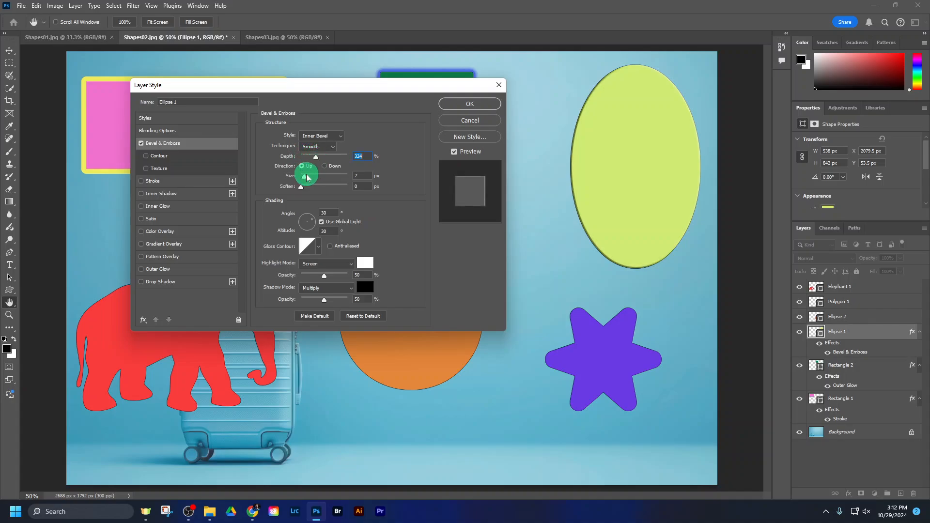
drag(305, 177, 311, 178)
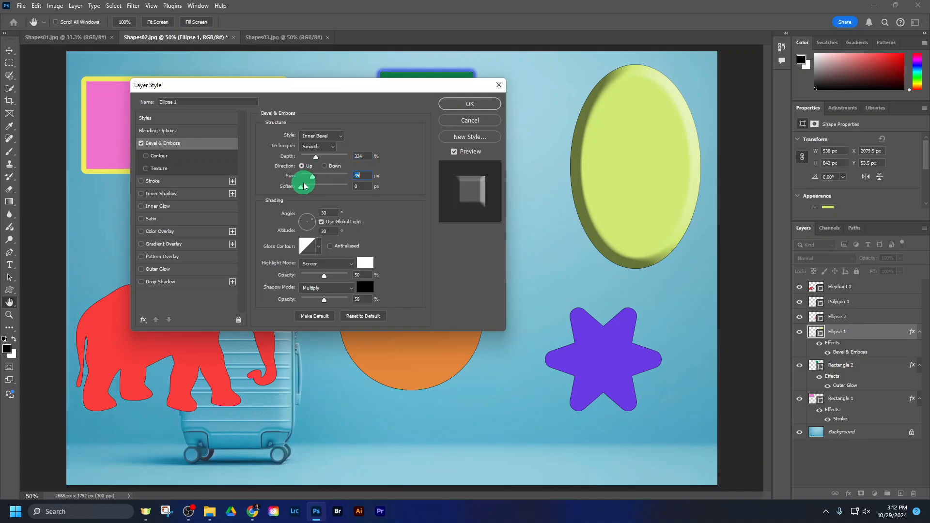
click(305, 188)
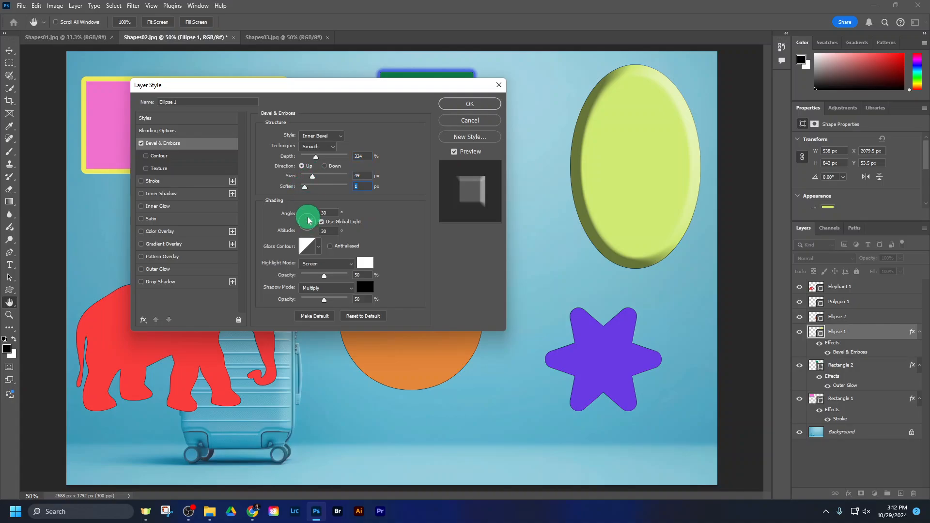
drag(308, 221, 308, 218)
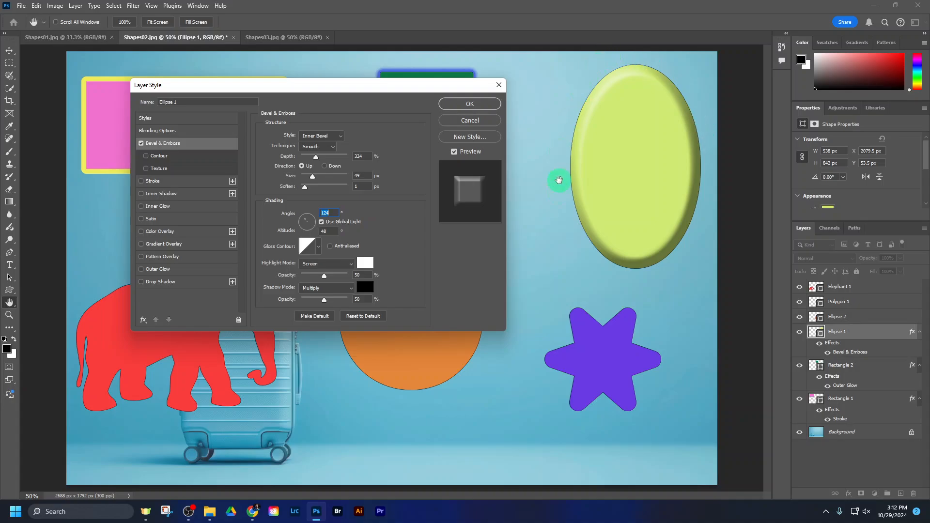
mouse_move(312, 176)
mouse_down()
mouse_move(335, 177)
mouse_move(315, 179)
mouse_up()
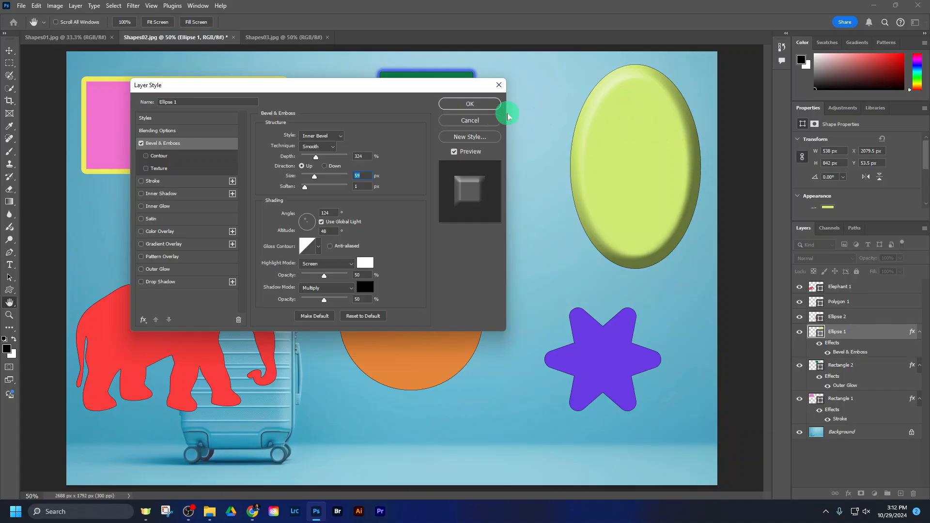
click(465, 105)
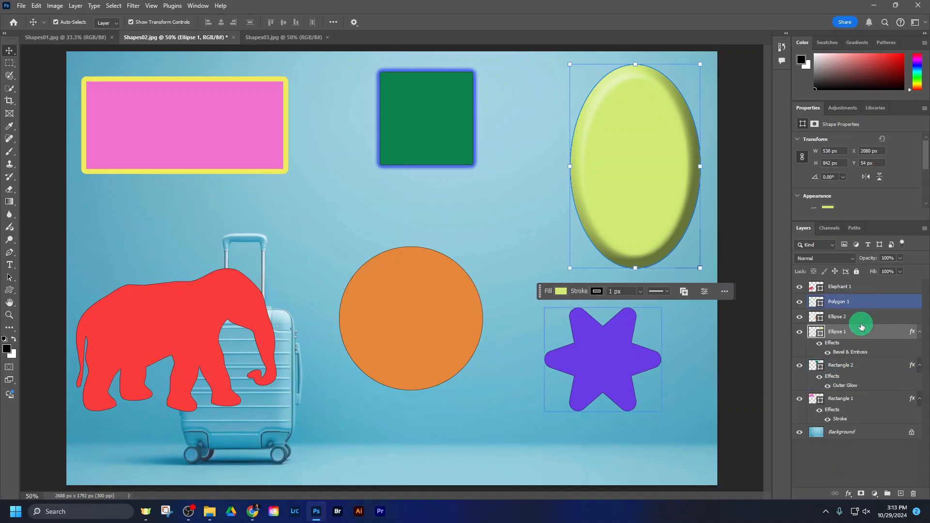
Step: Add a Gradient Overlay effect to the orange circle's layer and open its gradient for editing with the circle in view
click(861, 322)
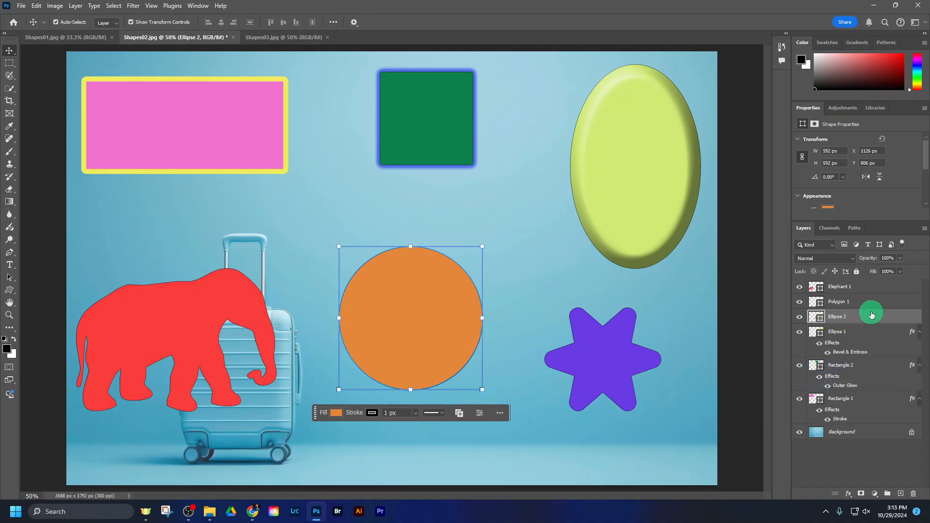
click(848, 494)
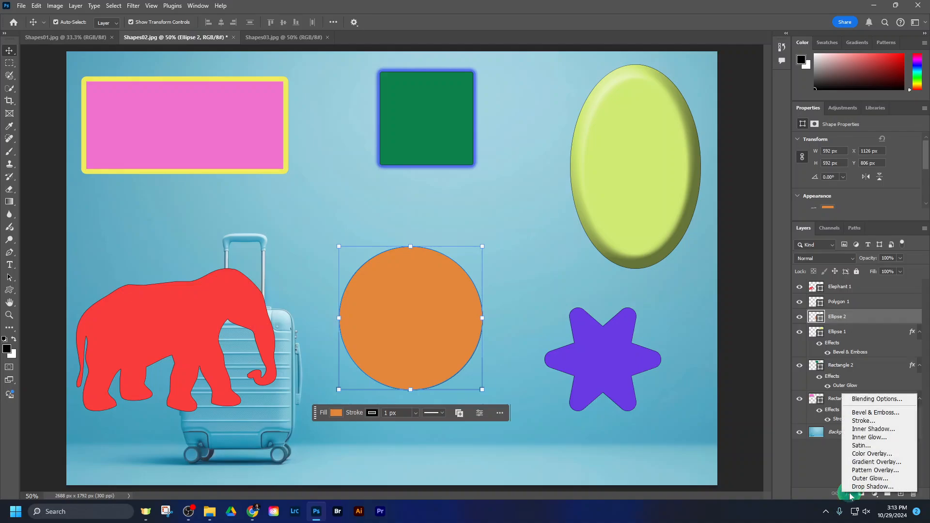
click(856, 463)
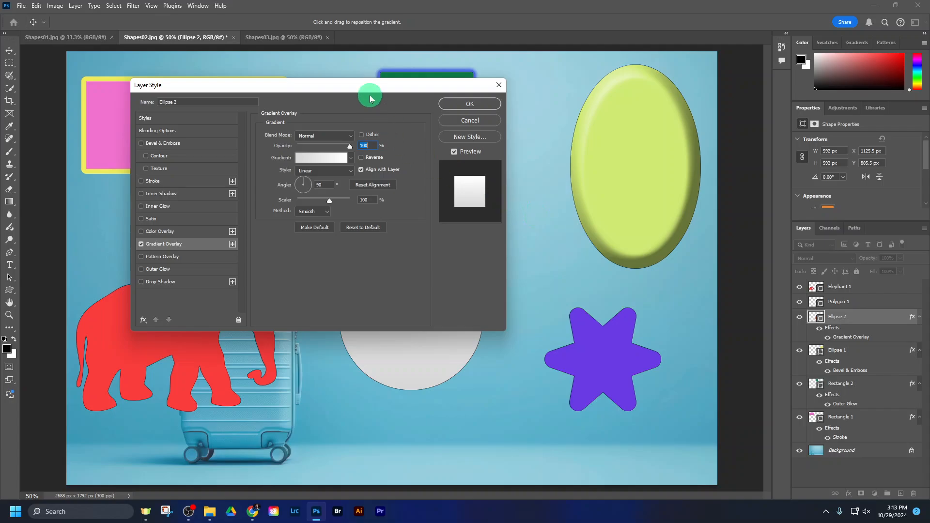
drag(371, 83, 767, 84)
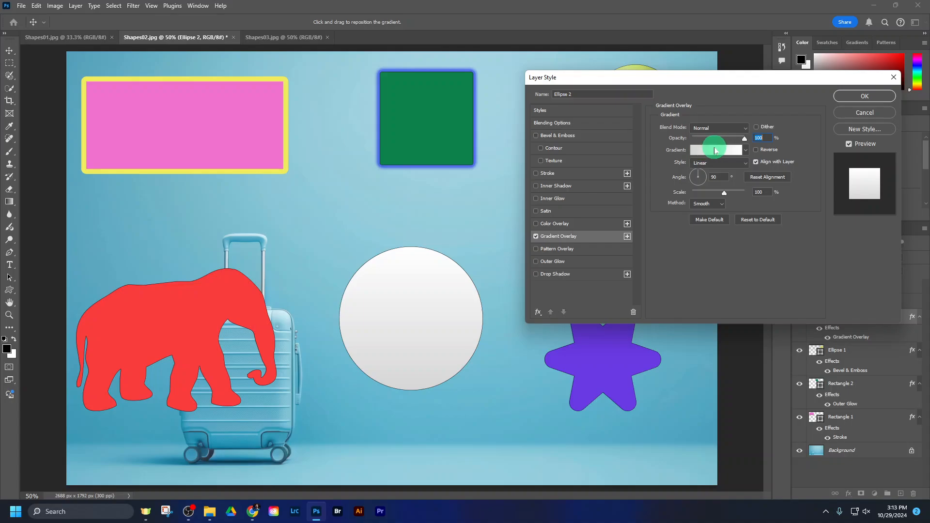
click(718, 151)
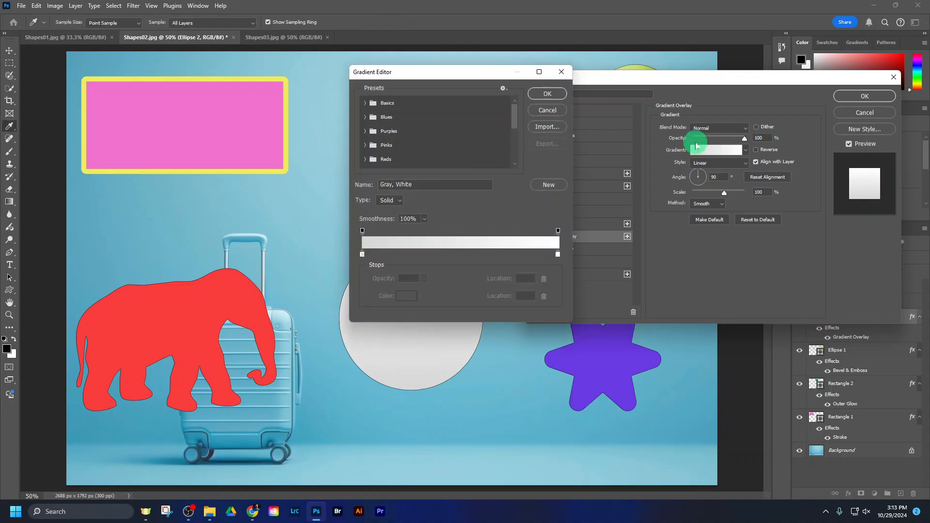
drag(486, 76, 646, 211)
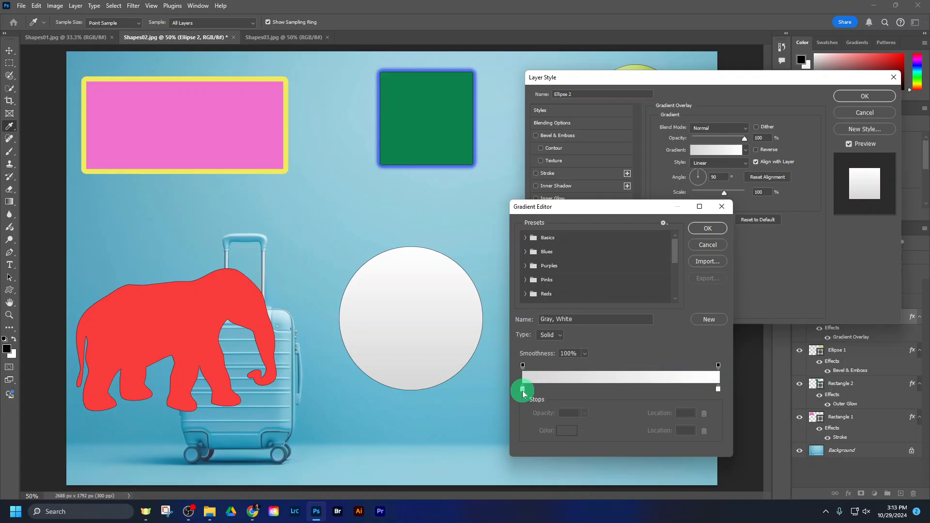
Step: Set the circle gradient's starting colour stop at location 0% to blue, hex 4e51cf
click(522, 389)
click(562, 426)
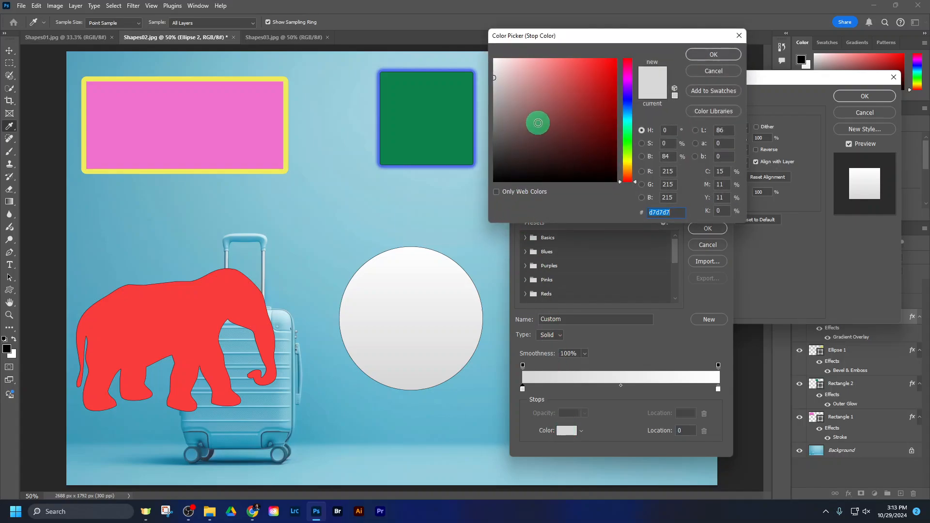
click(572, 74)
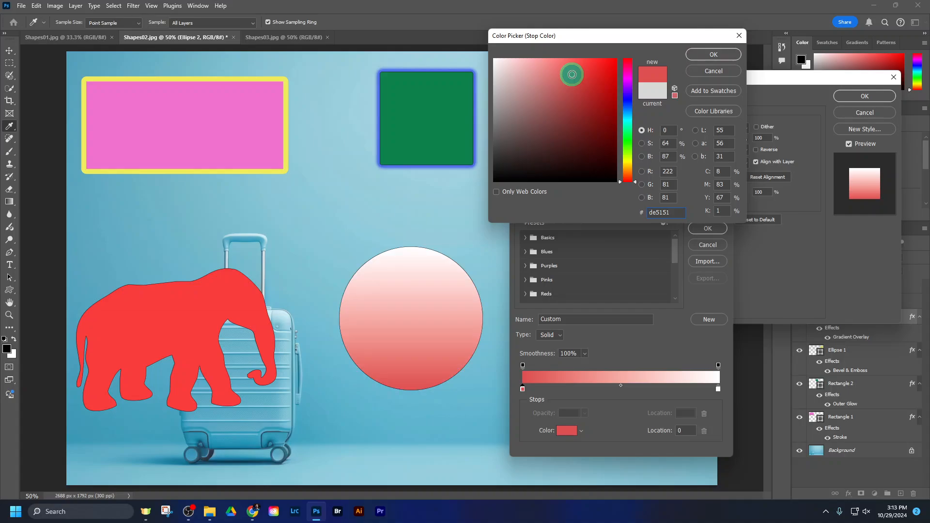
drag(571, 74, 596, 71)
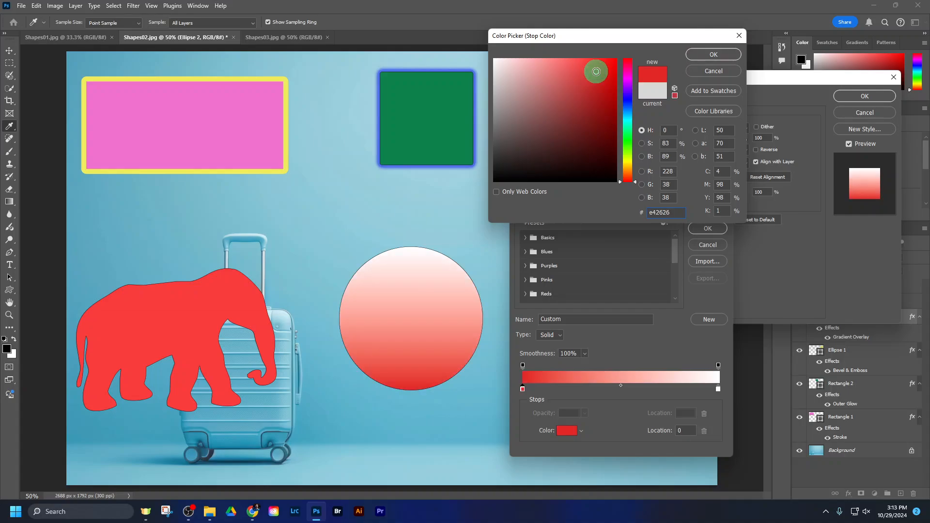
click(581, 127)
click(627, 100)
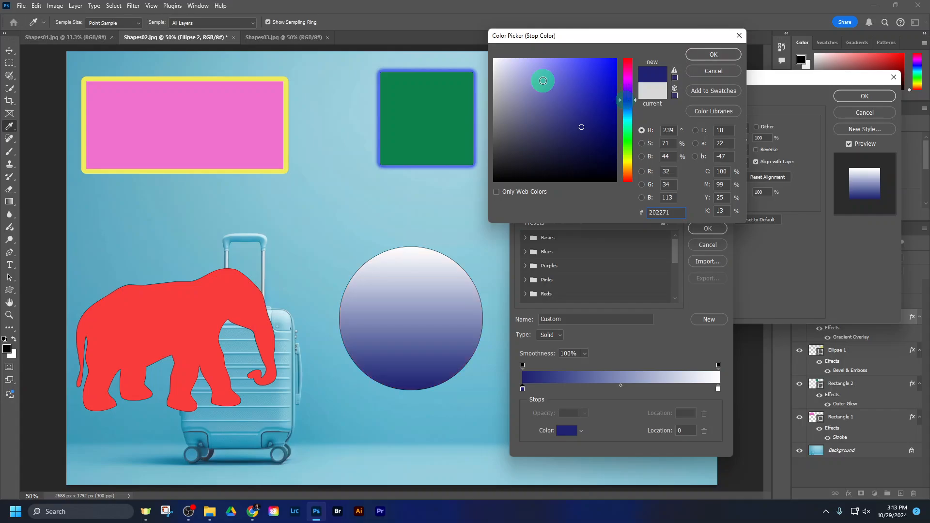
click(542, 81)
click(570, 82)
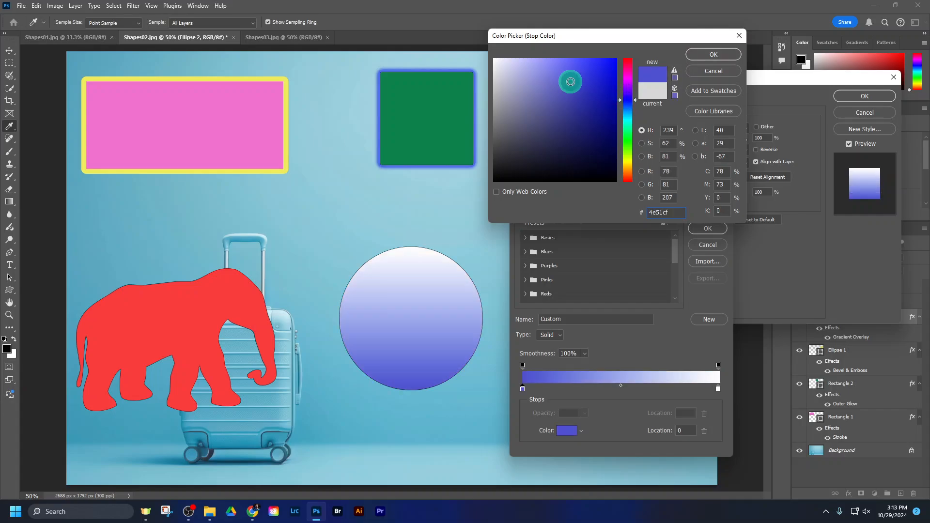
click(721, 55)
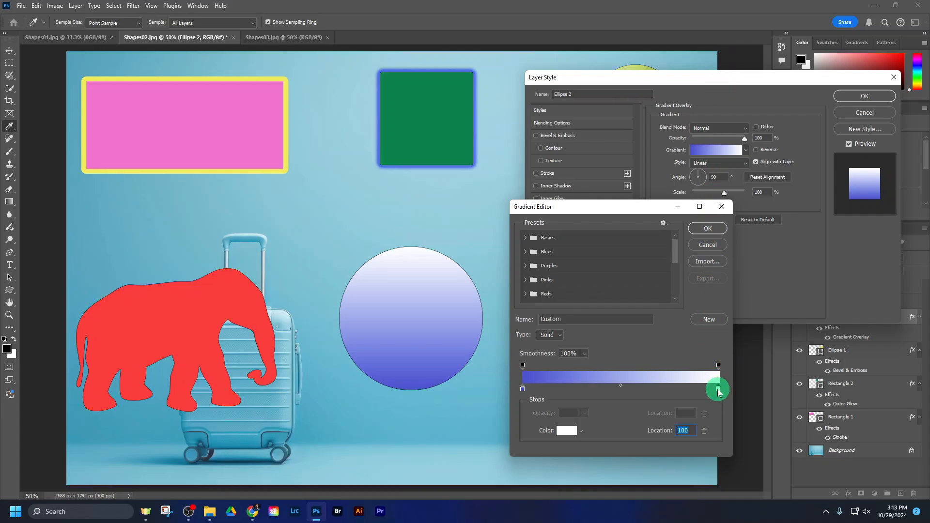
Step: Set the circle gradient's end colour stop at location 100% to bright green, hex 7bf55a
click(567, 430)
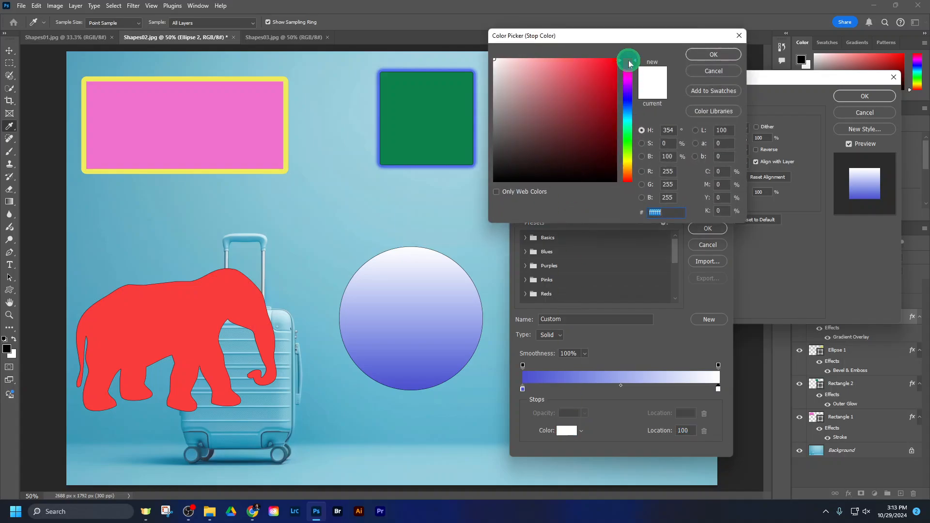
click(628, 145)
click(572, 63)
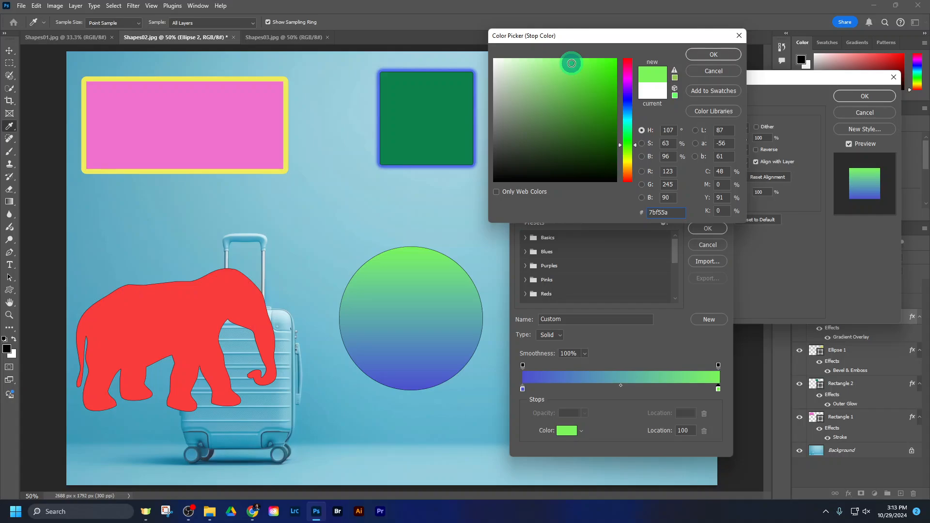
click(713, 55)
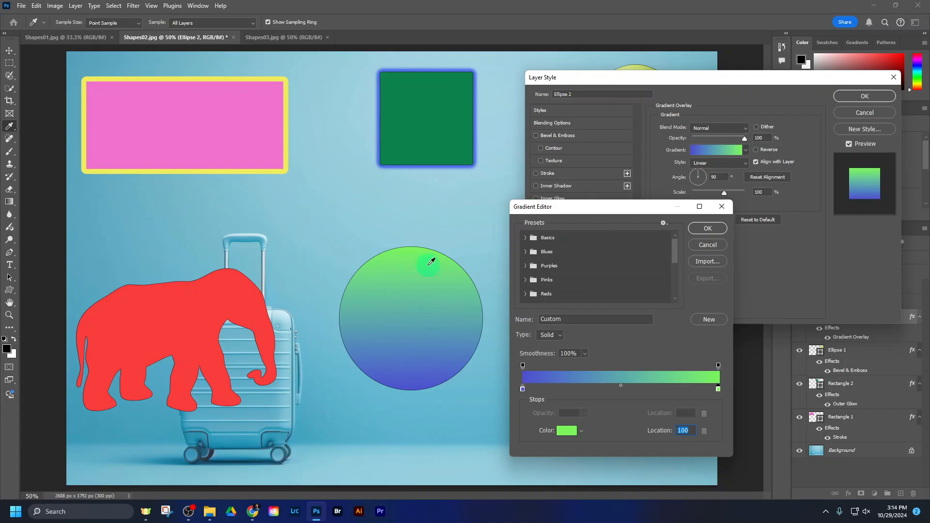
drag(455, 62, 647, 353)
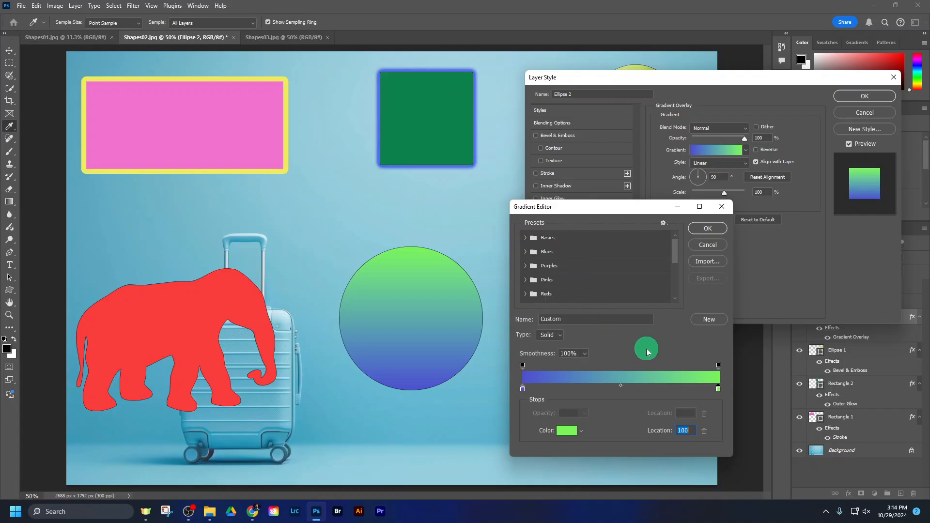
Step: Check the circle's gradient requirement in the Classroom assignment in Chrome, and add a pink colour stop, hex f55aec, at location 38%
click(252, 514)
drag(441, 262, 492, 273)
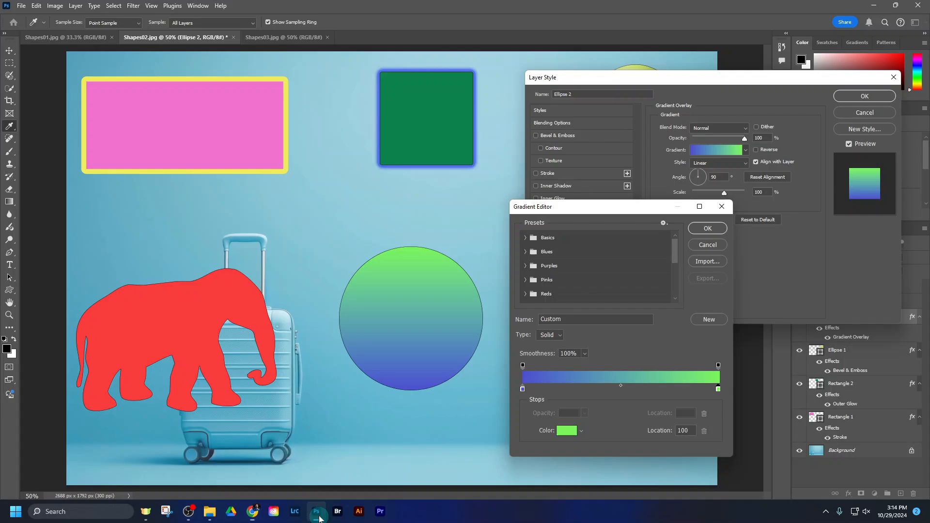
click(316, 510)
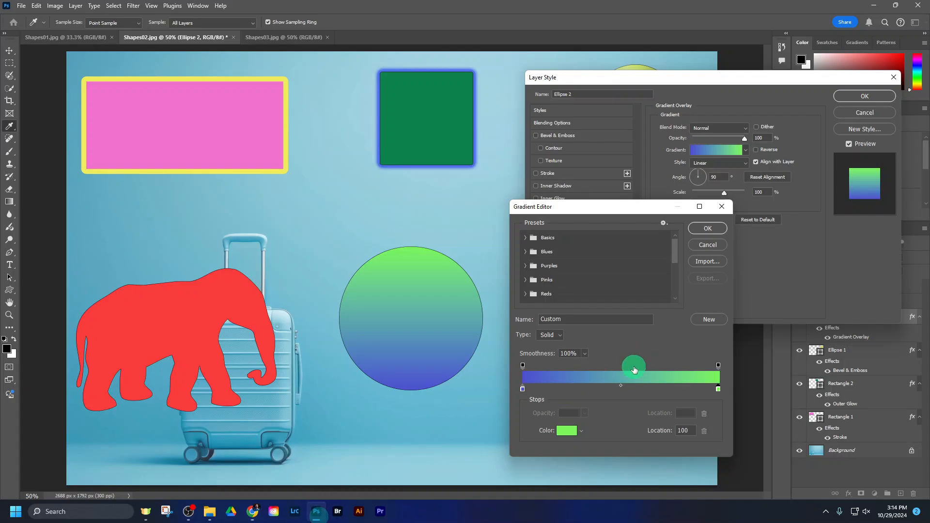
click(597, 389)
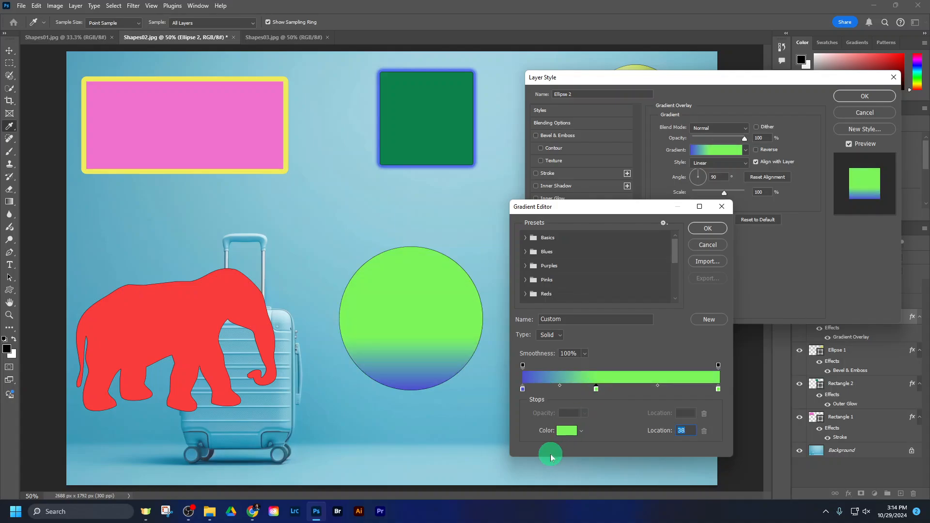
click(566, 430)
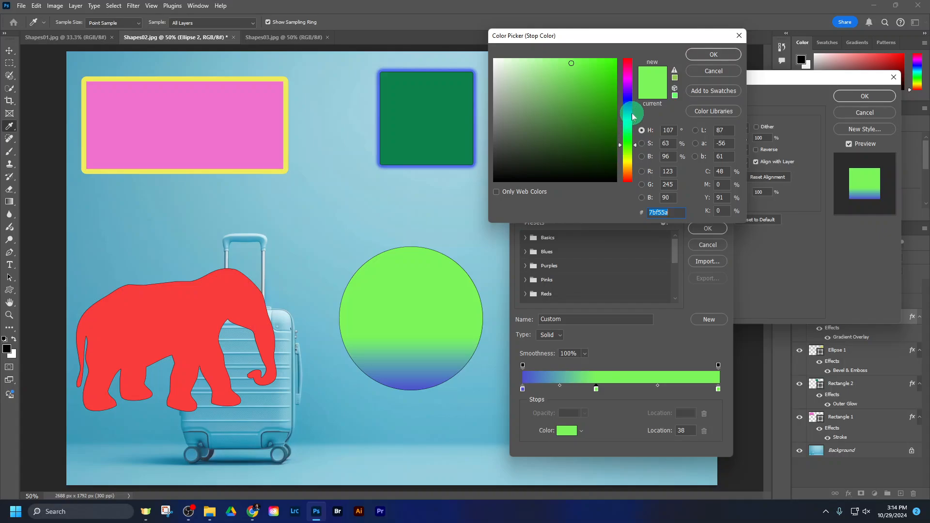
click(629, 77)
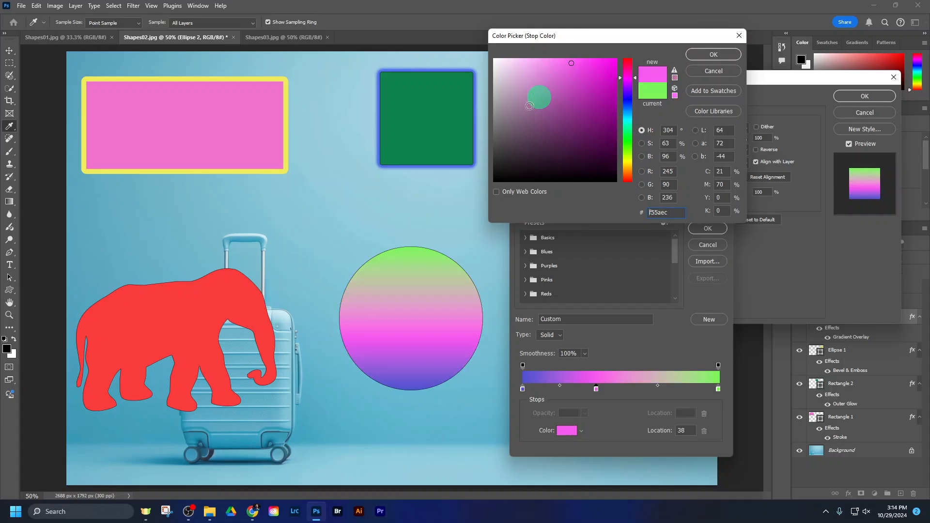
click(702, 55)
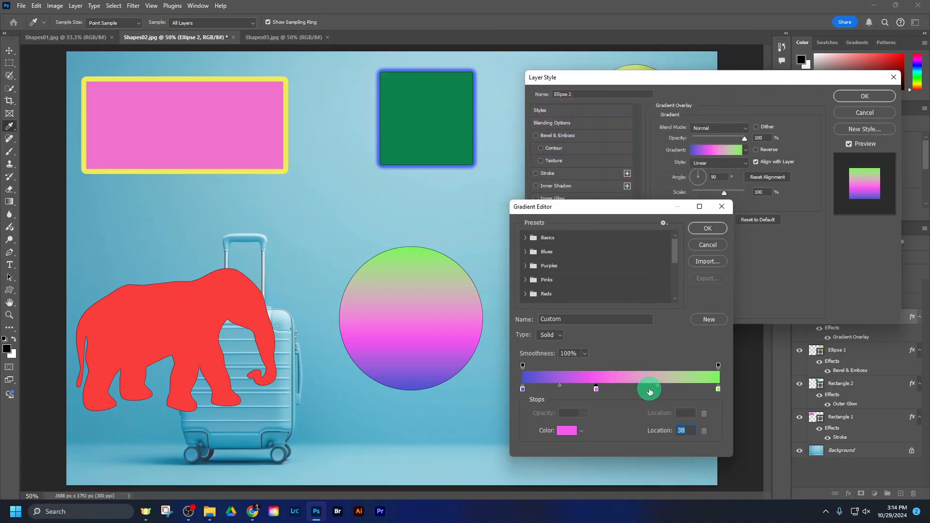
Step: Add a red colour stop, hex f5625a, at location 64% in the circle's gradient and accept the edited gradient
click(650, 390)
click(569, 429)
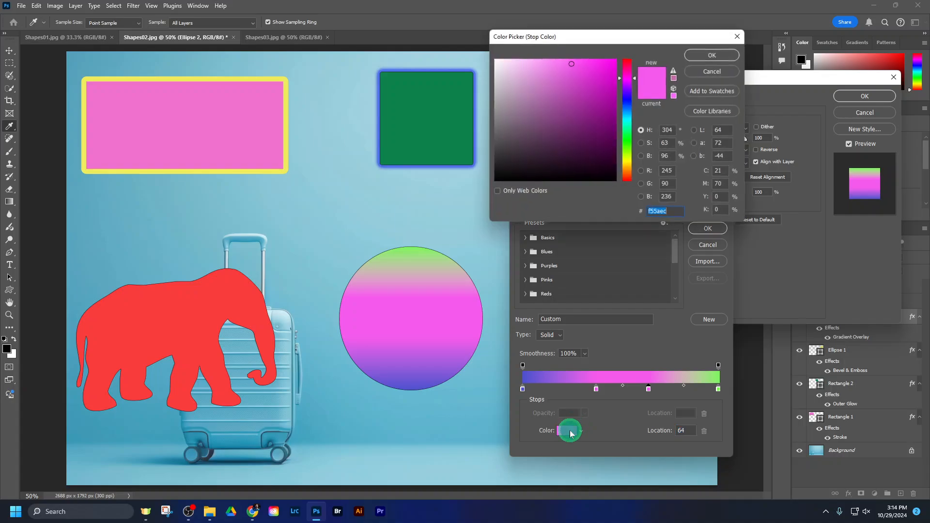
drag(627, 196, 629, 183)
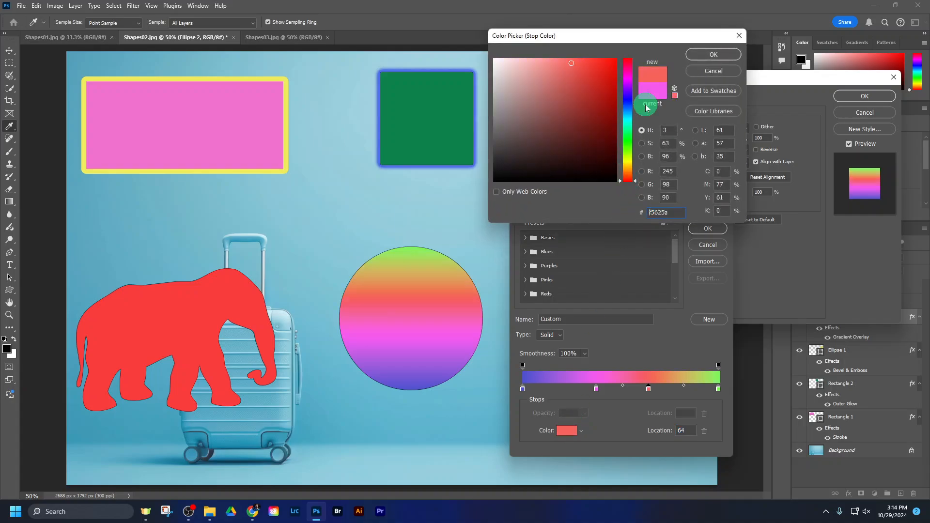
click(706, 54)
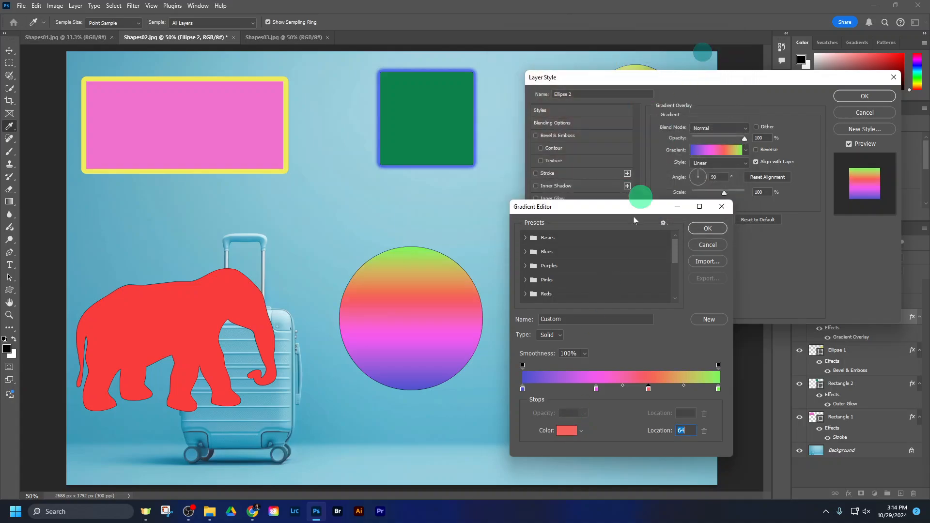
click(699, 228)
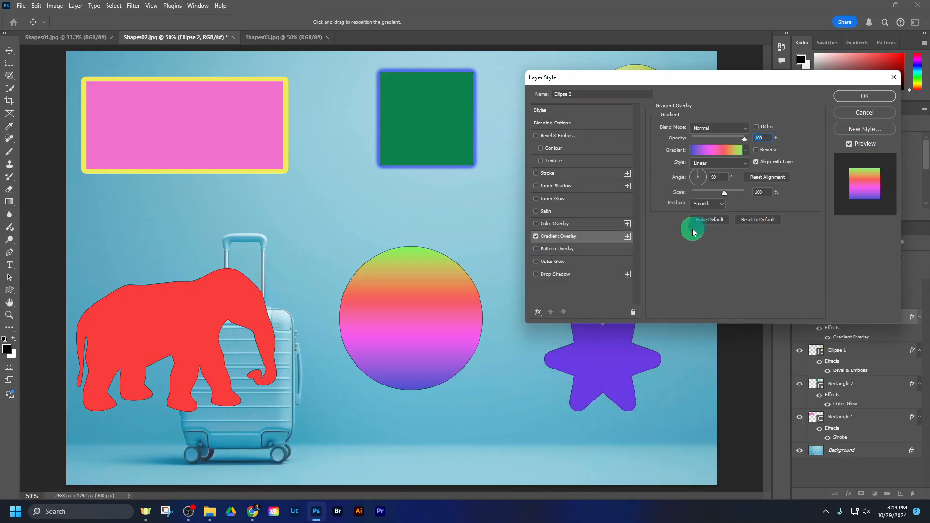
Step: Try several directions for the circle's gradient overlay, settle on an angle of about 70 degrees, and apply the effect
click(696, 174)
click(692, 175)
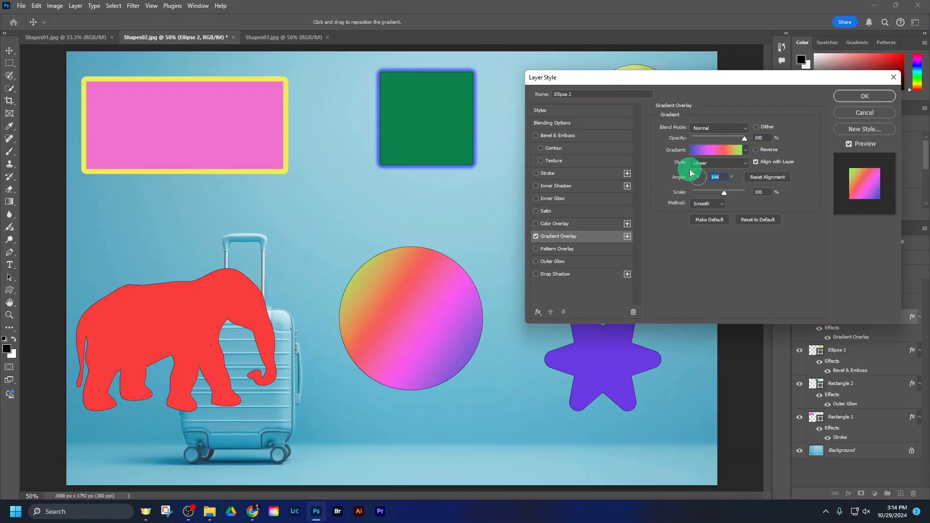
drag(690, 173, 717, 176)
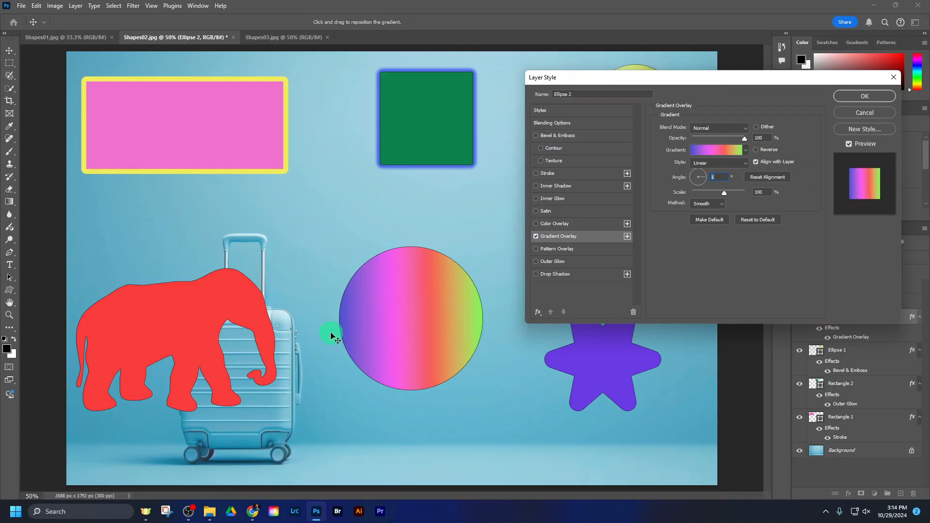
drag(699, 171, 707, 161)
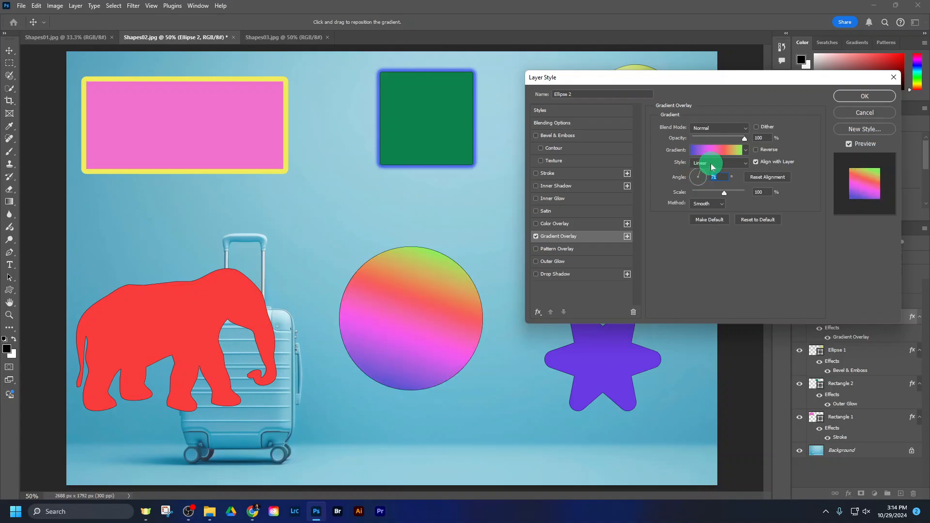
click(877, 97)
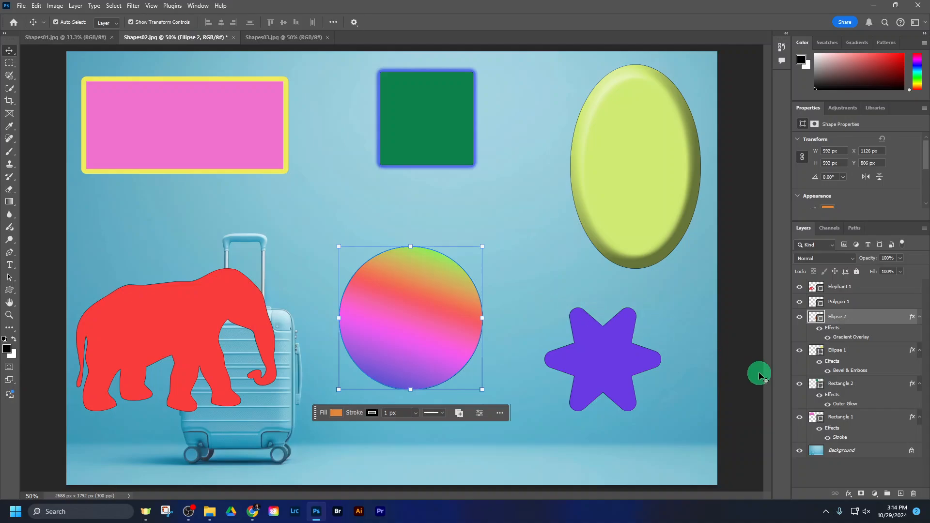
Step: Add an Inner Glow effect to the purple star's layer, with Normal blend mode and 57% opacity, keeping the star in view
click(845, 301)
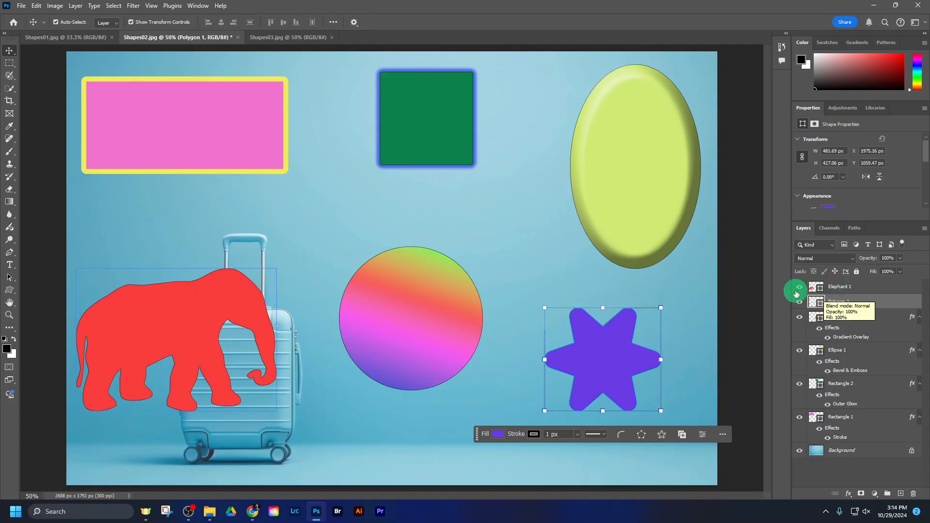
click(635, 185)
click(426, 140)
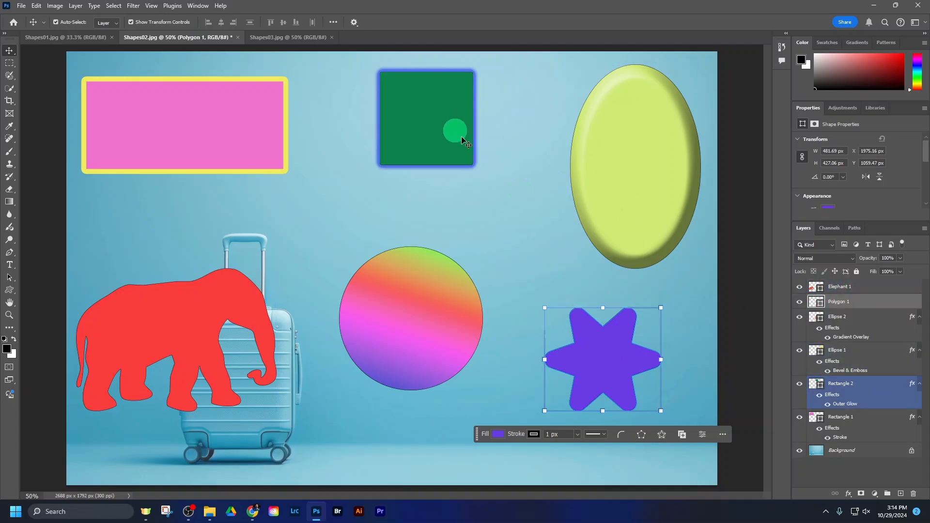
click(848, 494)
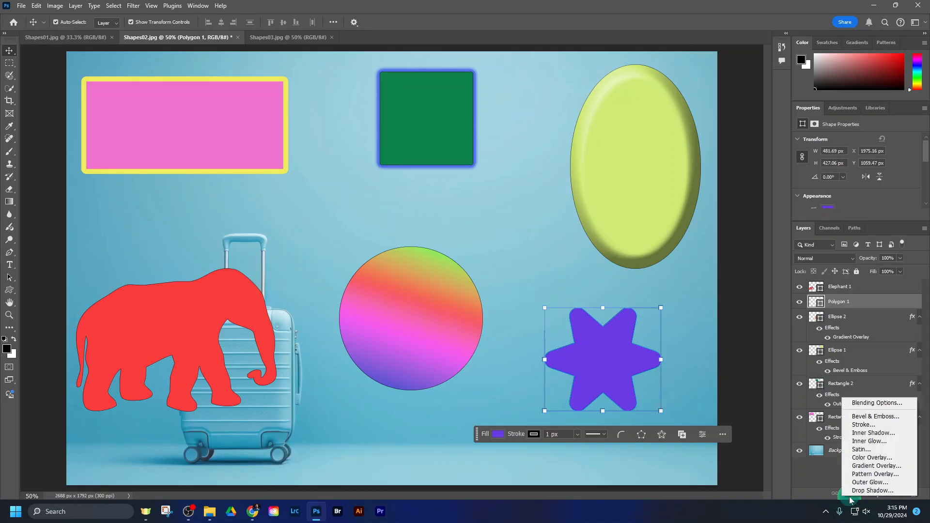
click(870, 442)
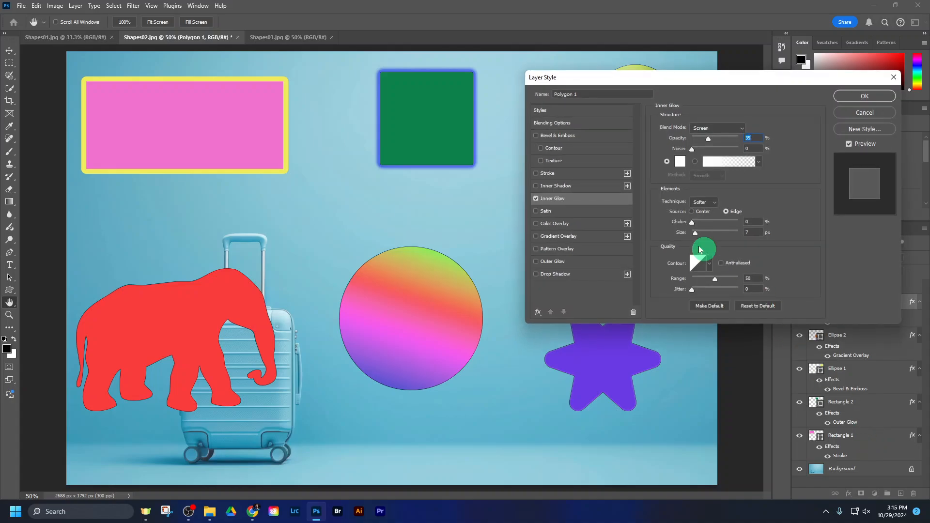
drag(721, 80, 377, 52)
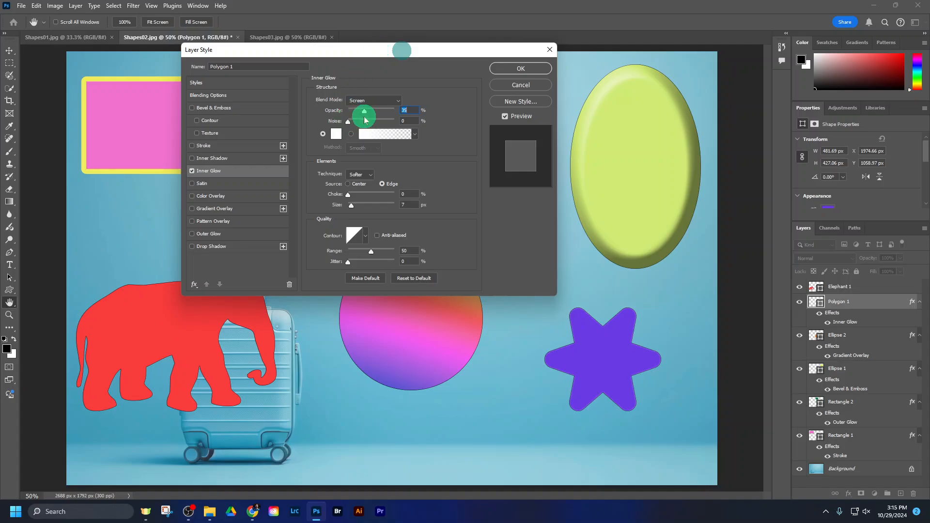
click(374, 103)
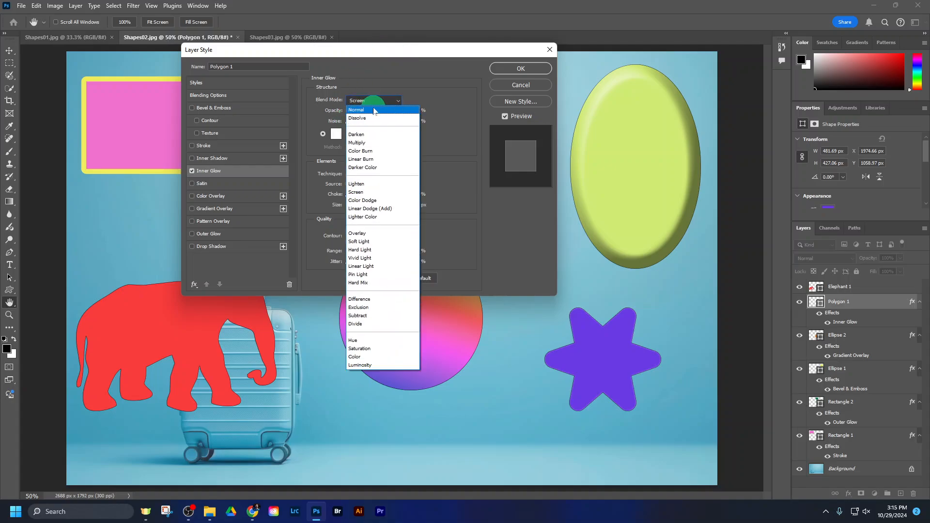
click(374, 110)
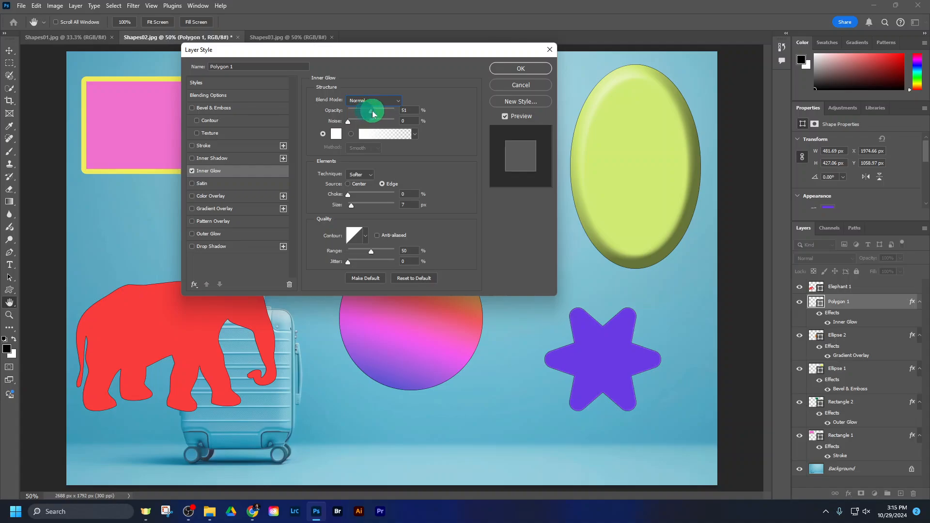
Step: Change the star's inner glow colour to a pinkish red
click(336, 133)
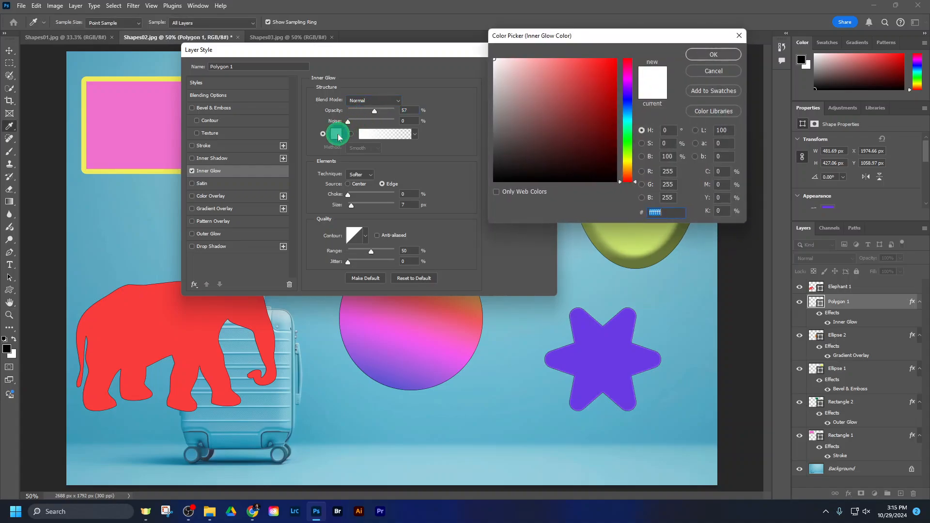
click(628, 143)
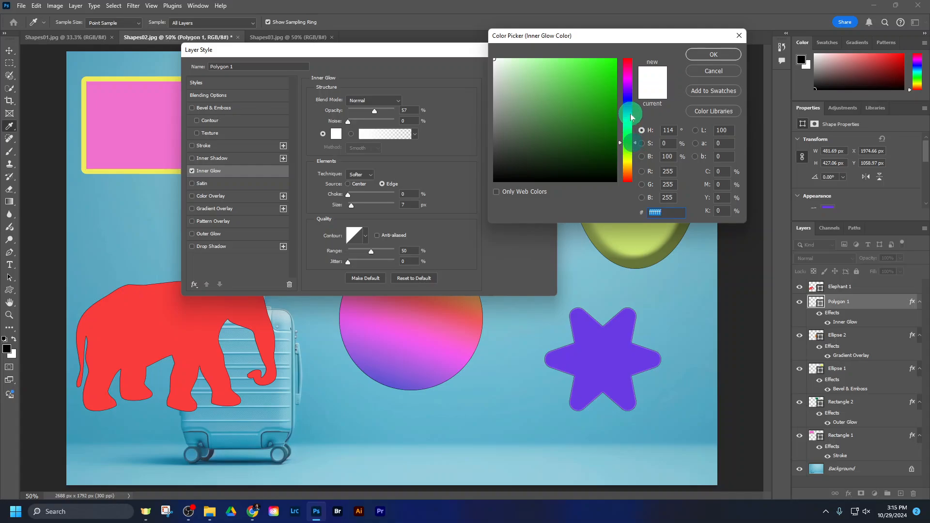
drag(628, 78, 627, 61)
click(577, 61)
click(697, 56)
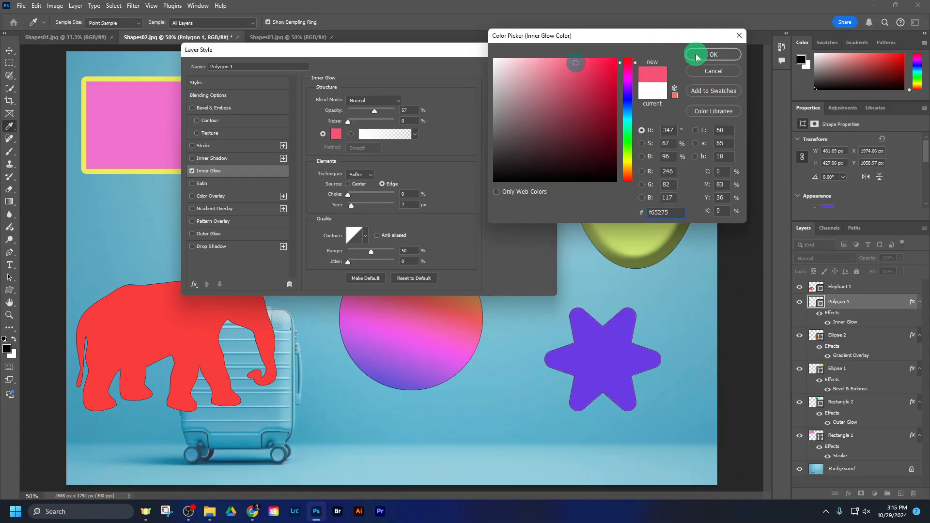
Step: Set the star's inner glow to 87 px size, 21% choke and about 61% opacity, and apply the effect
drag(351, 206, 366, 205)
click(366, 194)
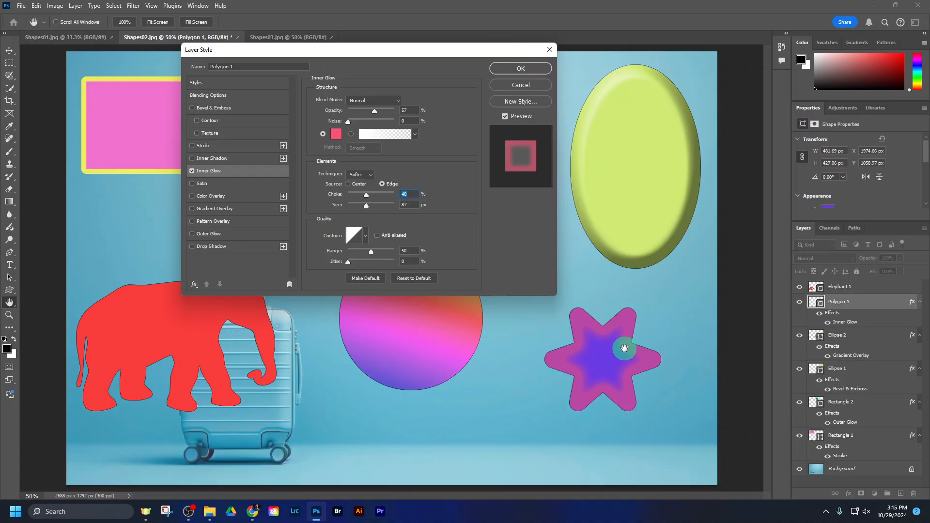
drag(440, 54, 372, 193)
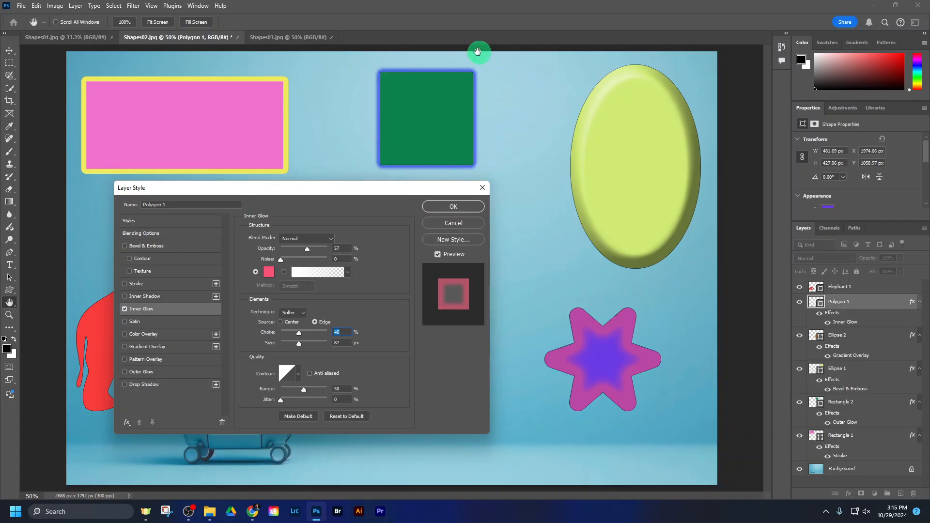
click(291, 333)
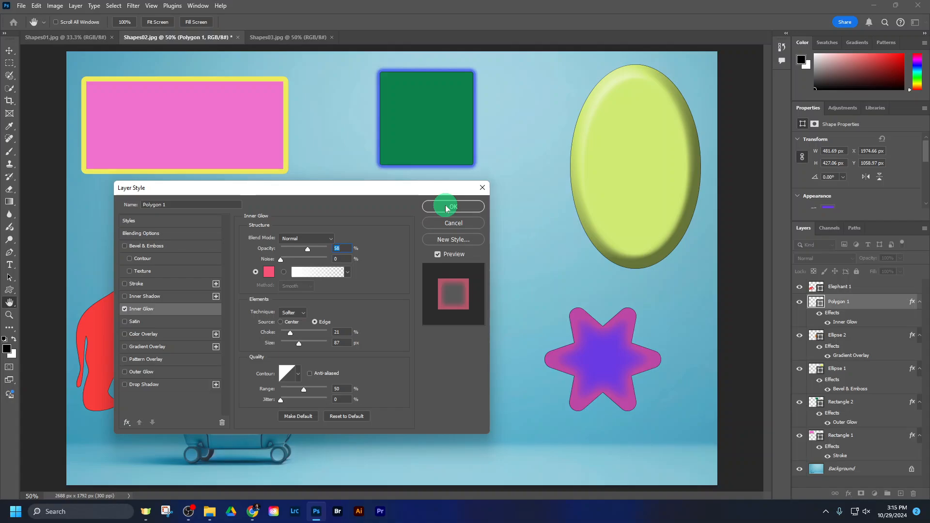
drag(308, 250, 303, 252)
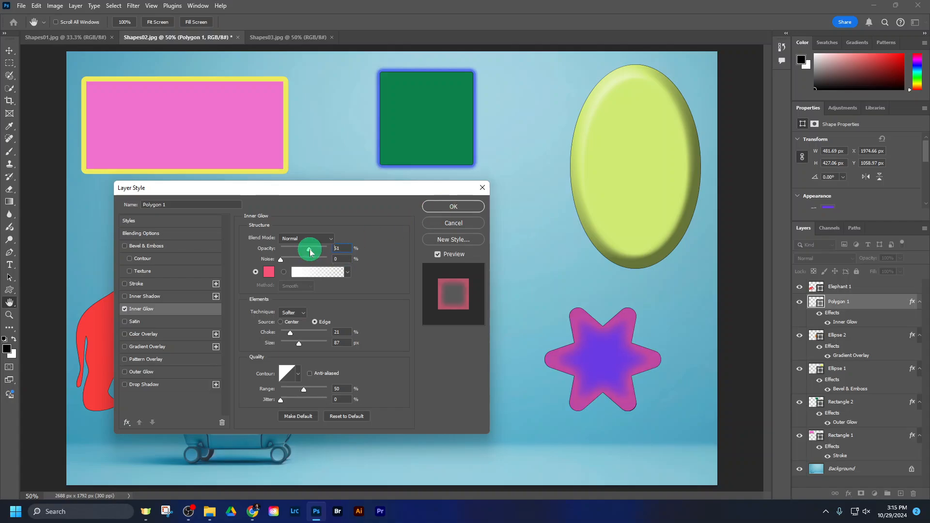
click(443, 208)
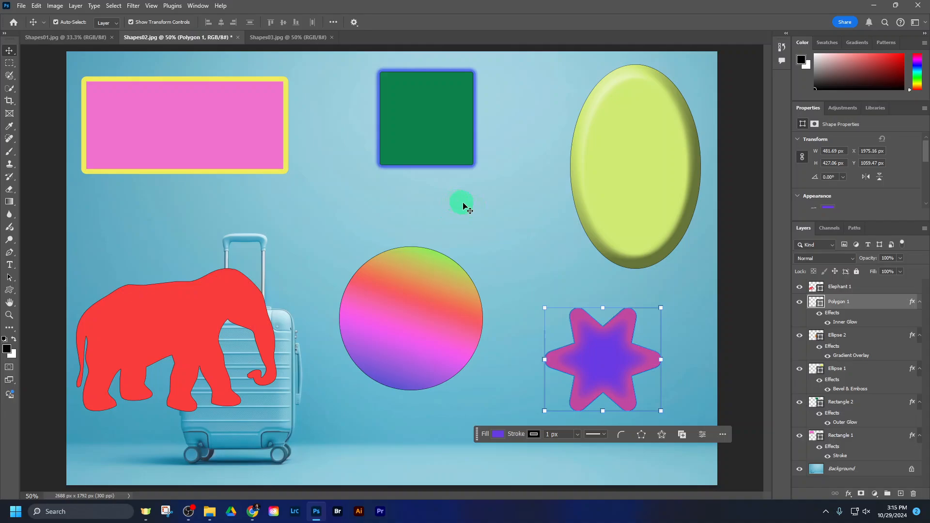
Step: Move the red elephant slightly up and right to about X 120 px, Y 826 px, and add a Drop Shadow effect to its layer
click(862, 291)
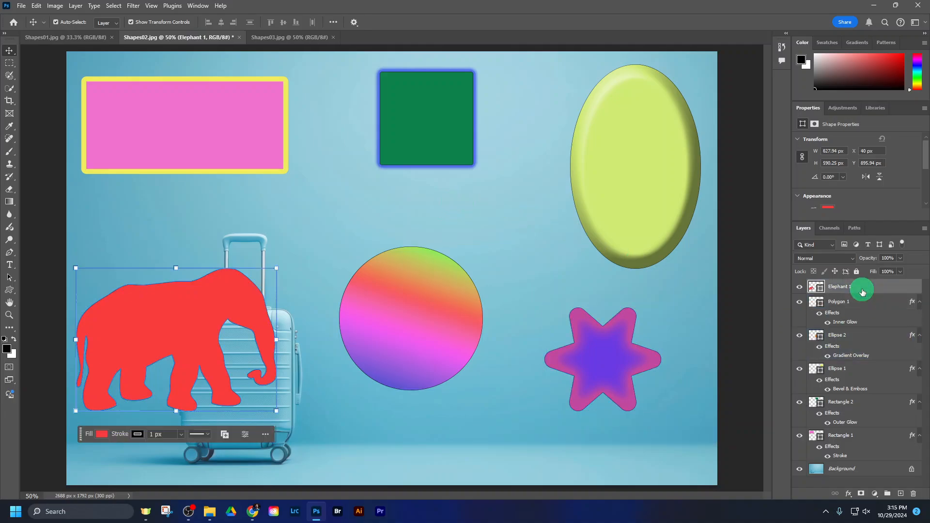
drag(195, 321, 213, 307)
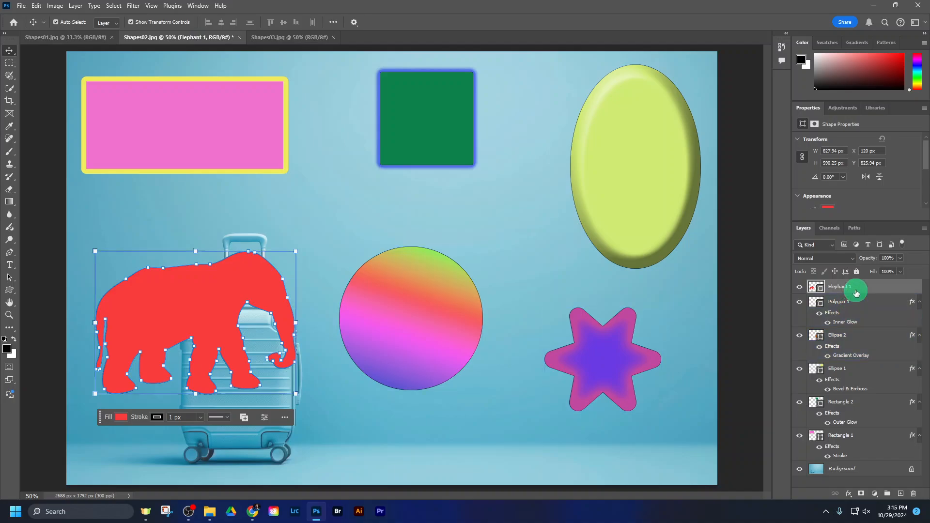
click(849, 494)
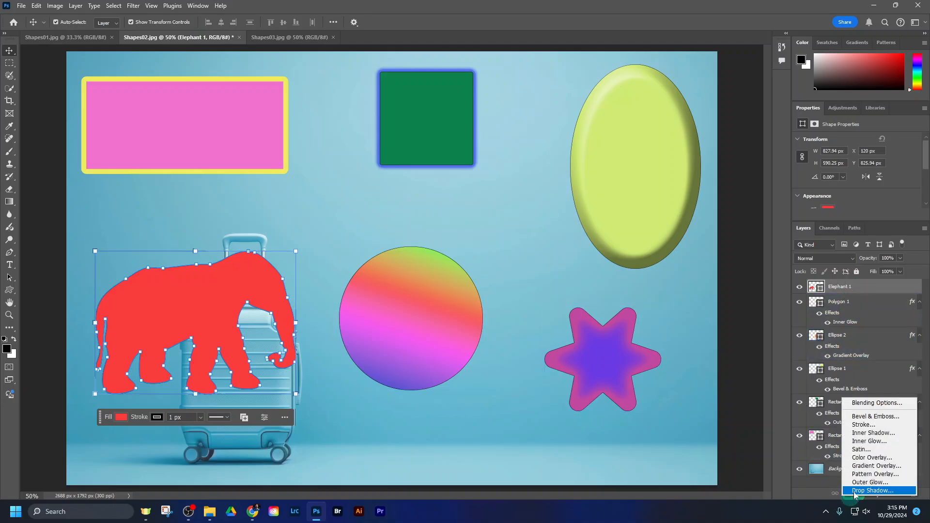
click(856, 490)
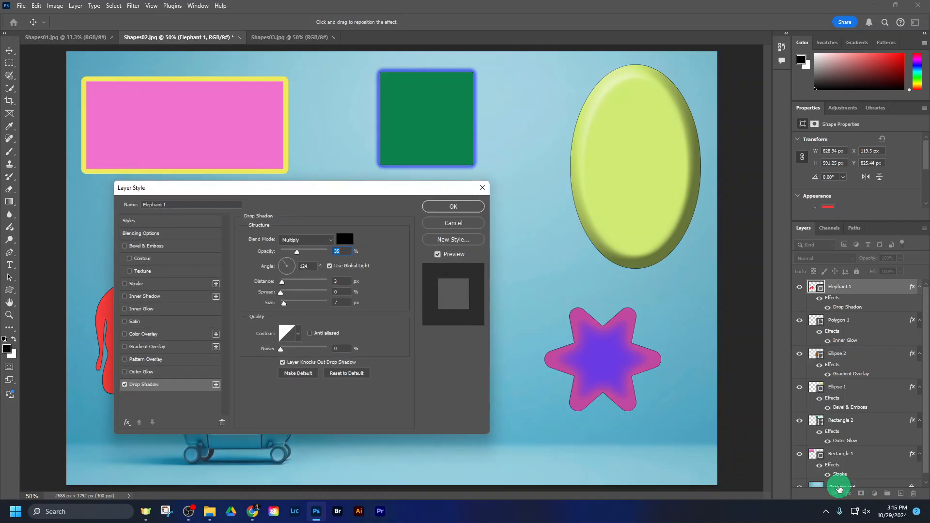
Step: Set the elephant's drop shadow to 56% opacity, 18 px distance, 29% spread and 16 px size
drag(331, 195, 538, 105)
drag(512, 158, 517, 159)
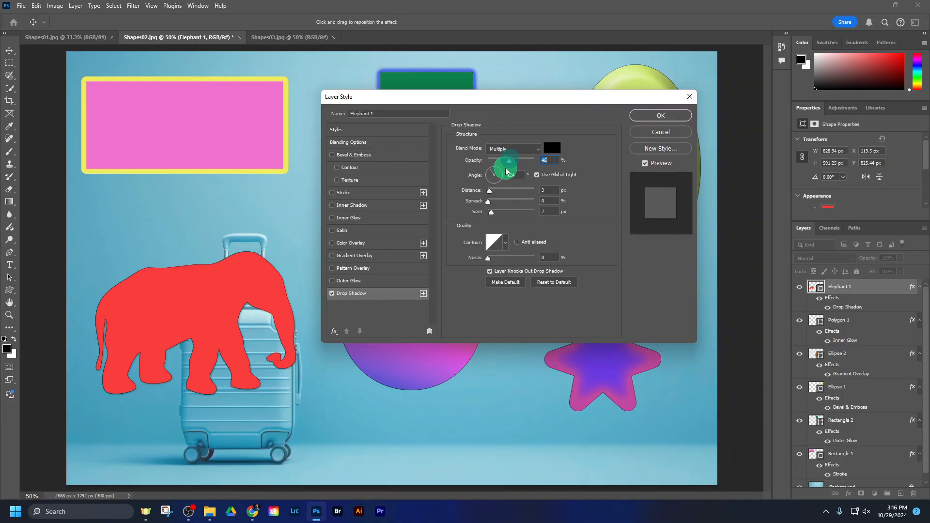
drag(490, 190, 497, 211)
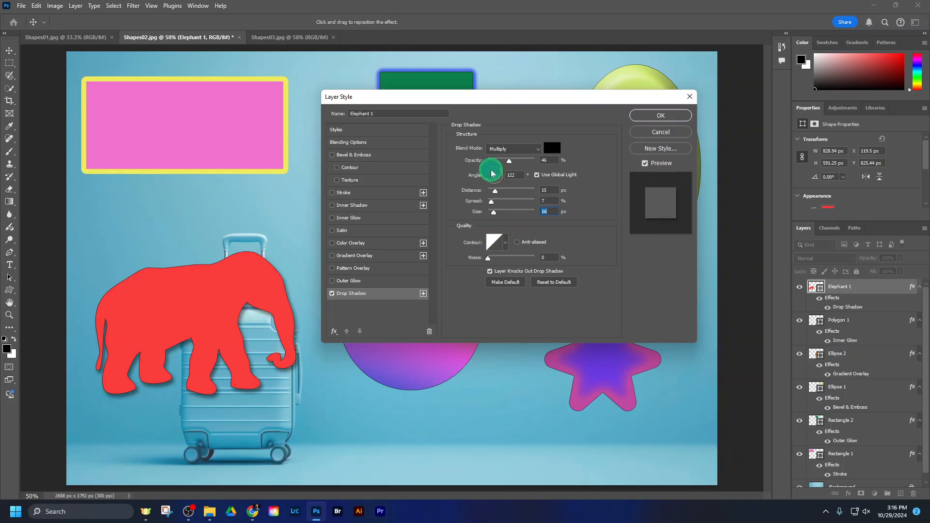
drag(543, 96, 557, 219)
drag(523, 284, 503, 291)
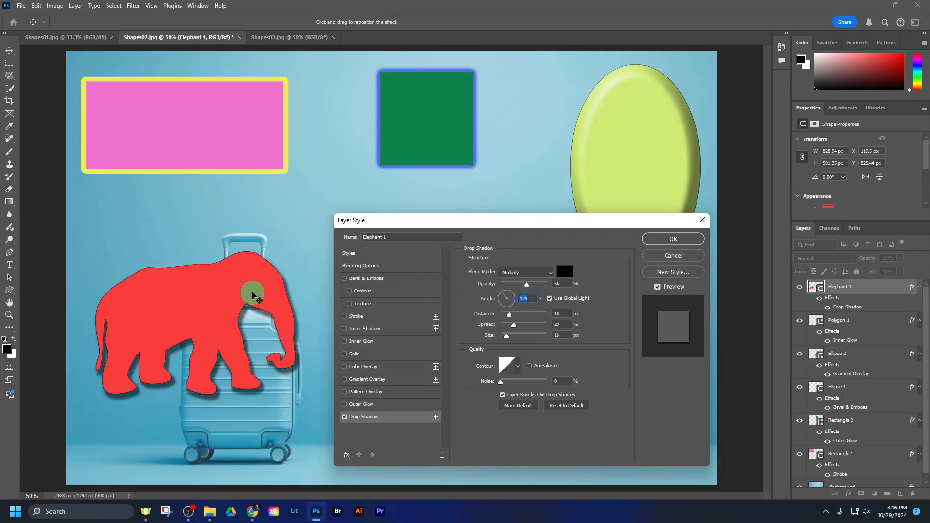
Step: Try a global light angle of 54 degrees with the oval's bevel in view, and set the angle to about 90 degrees
click(507, 297)
click(510, 295)
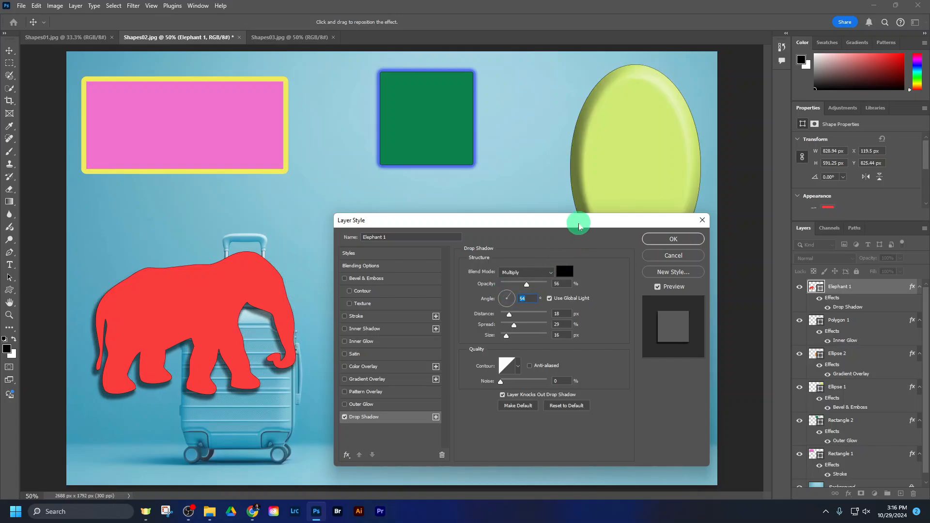
drag(579, 220, 570, 276)
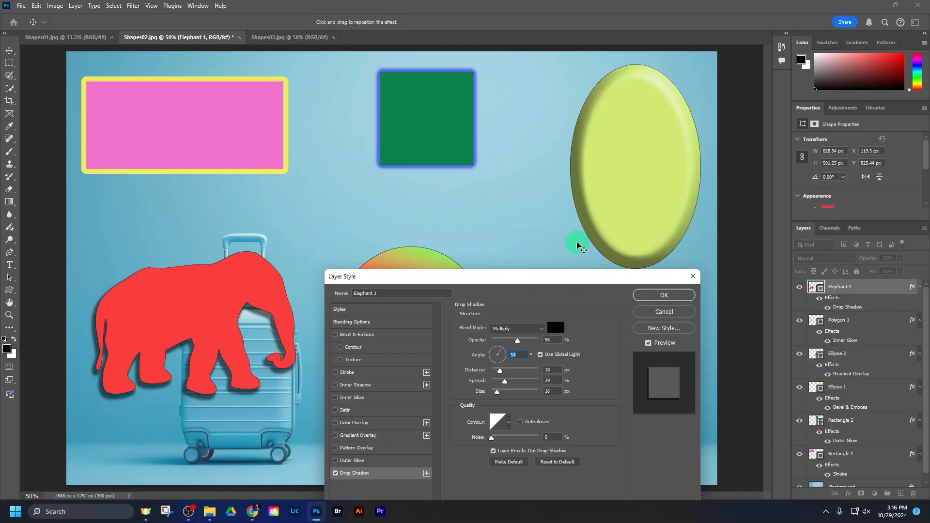
click(498, 350)
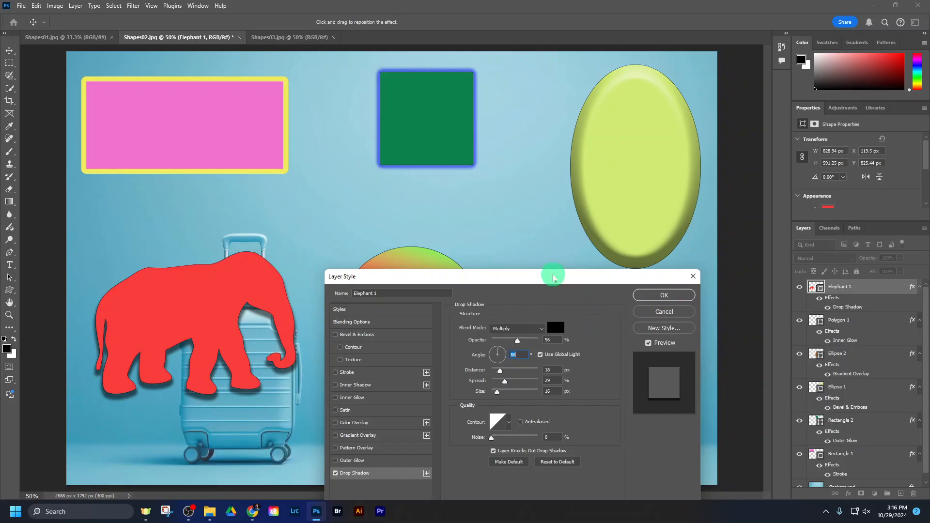
Step: Turn off Use Global Light for the elephant's drop shadow and set its own angle to 61 degrees
drag(554, 280, 547, 263)
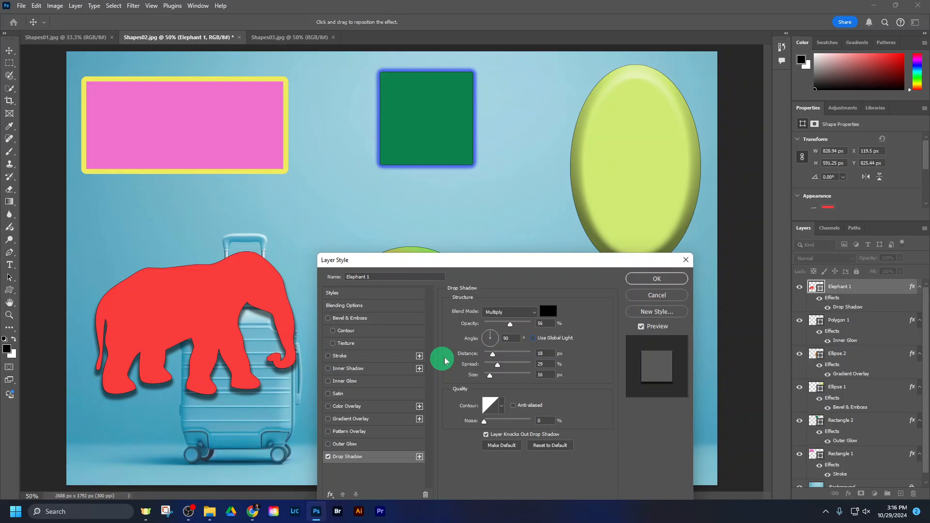
mouse_move(488, 332)
mouse_down()
mouse_move(490, 342)
mouse_move(504, 334)
mouse_move(485, 333)
mouse_move(493, 334)
mouse_up()
click(492, 334)
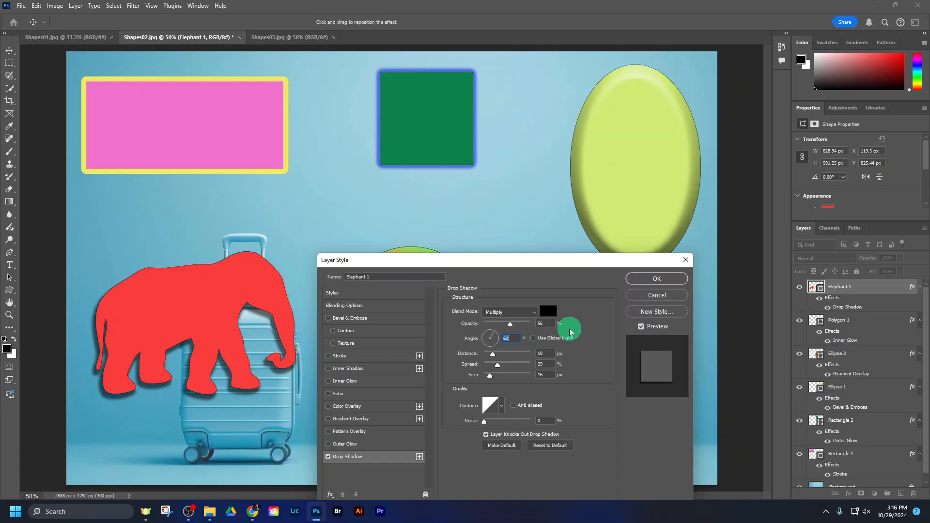
Step: Apply the elephant's drop shadow settings and deselect the elephant's layer
click(661, 284)
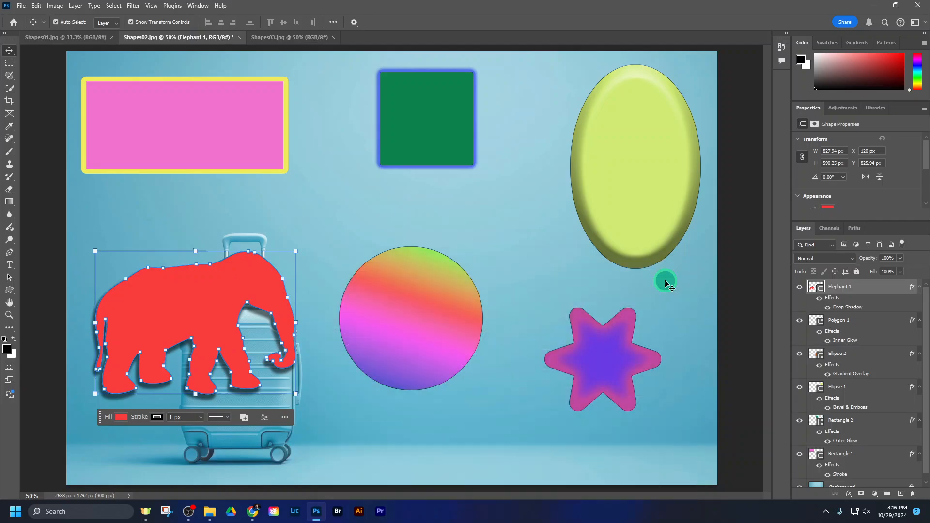
click(897, 356)
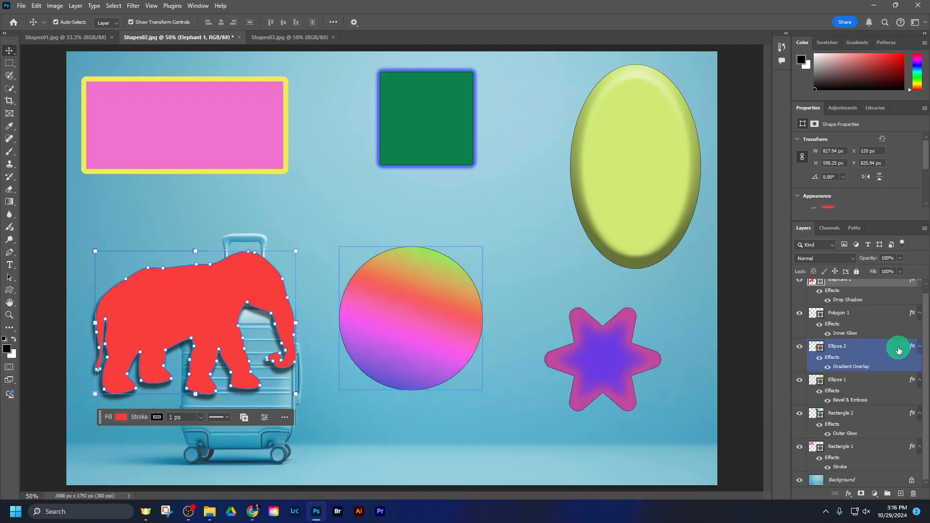
click(729, 354)
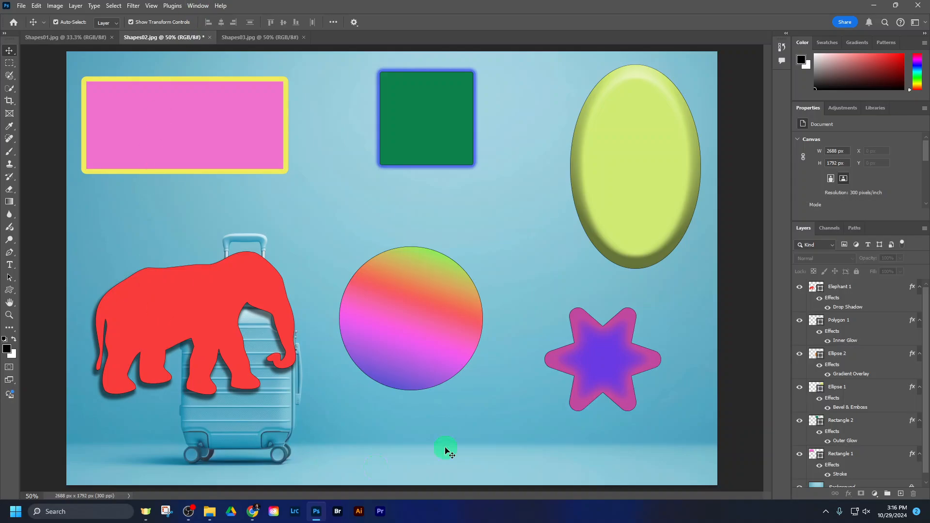
Step: Look over the Shapes03.jpg and Shapes01.jpg exercise images, and return to Shapes02.jpg to review its shapes and effects
click(261, 39)
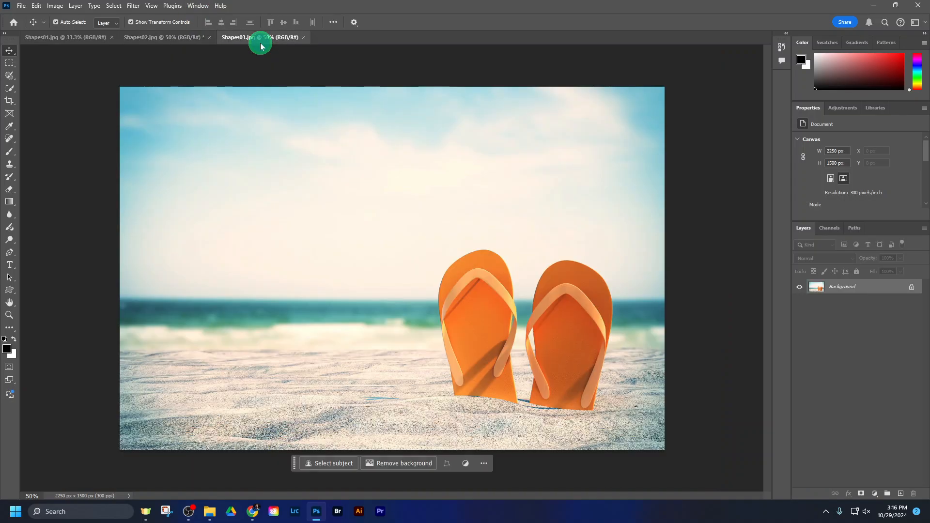
click(81, 37)
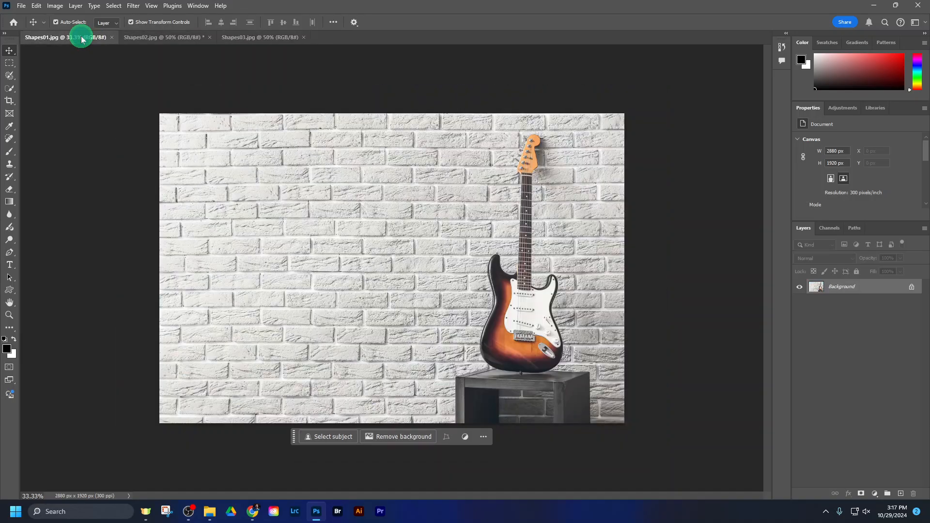
click(159, 33)
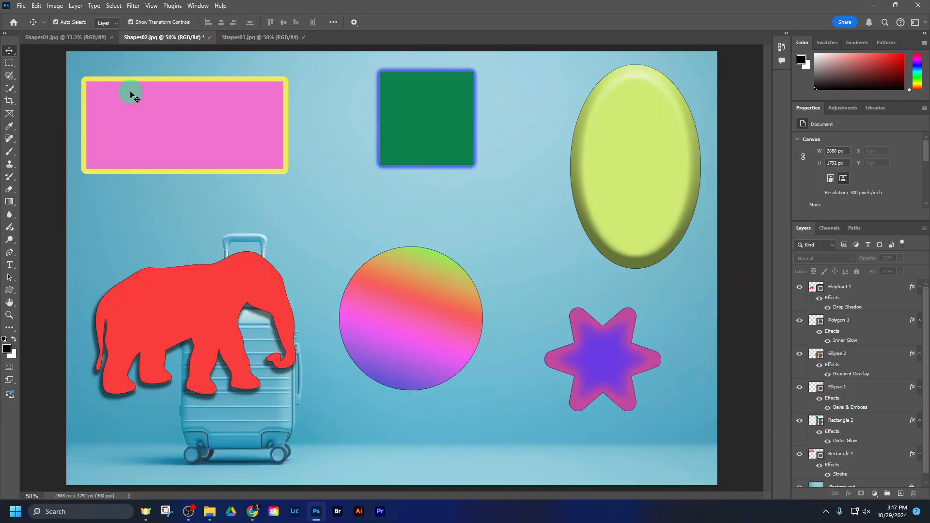
click(243, 38)
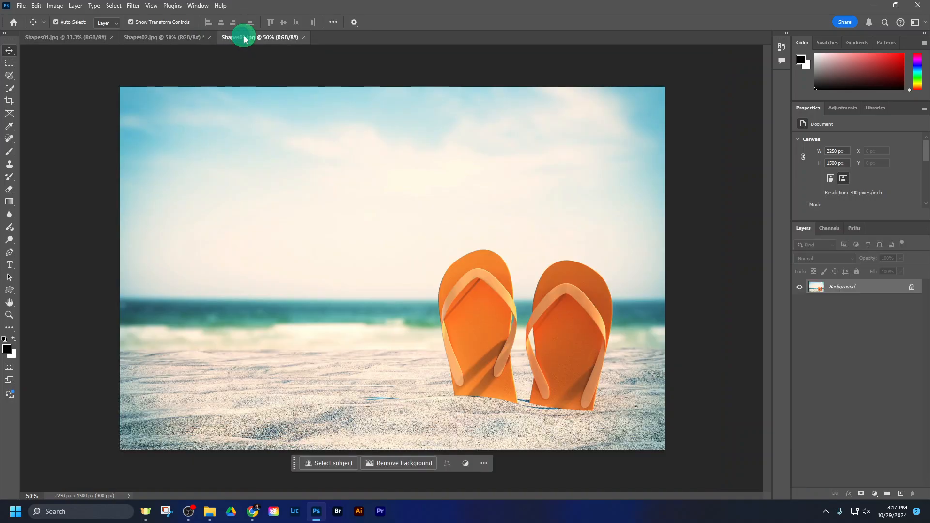
click(180, 39)
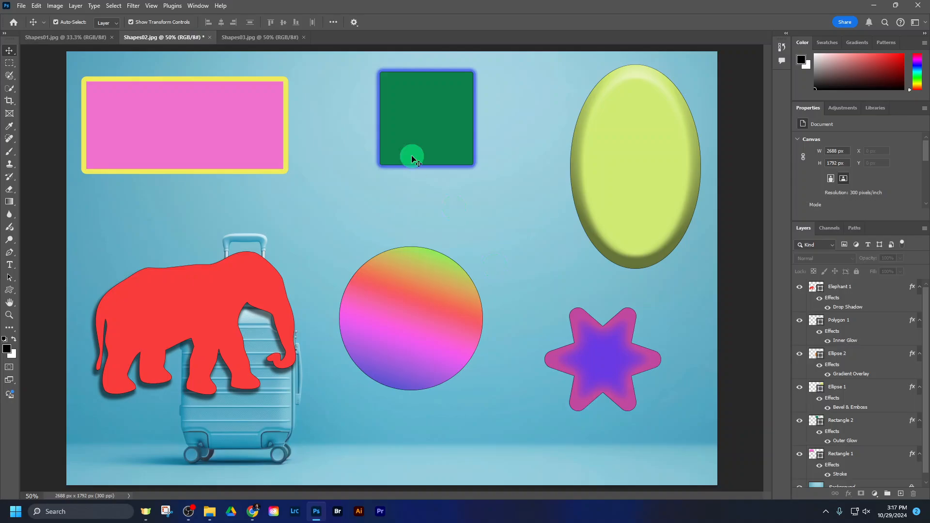
click(482, 317)
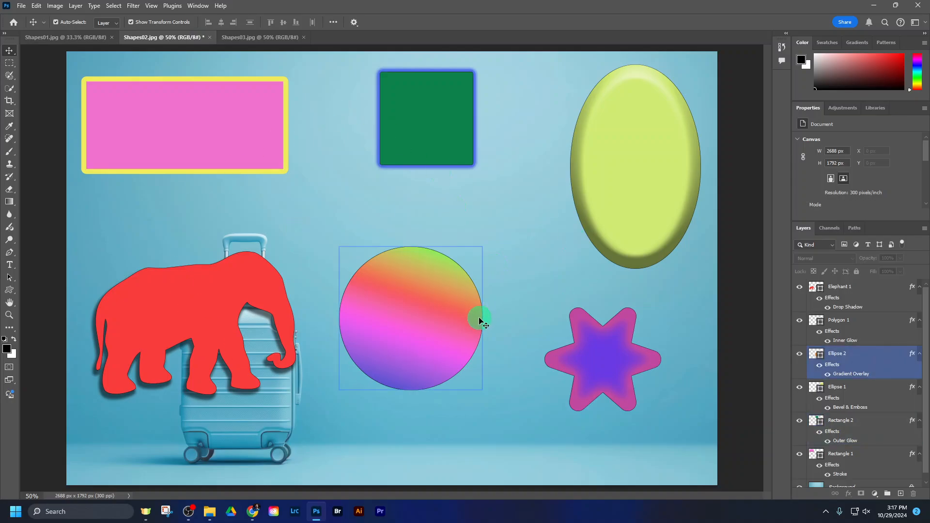
click(200, 321)
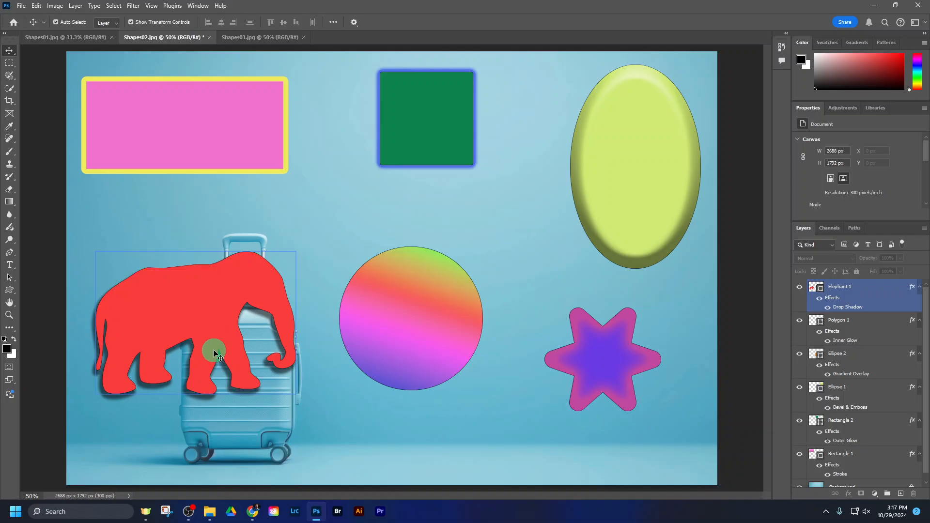
click(384, 353)
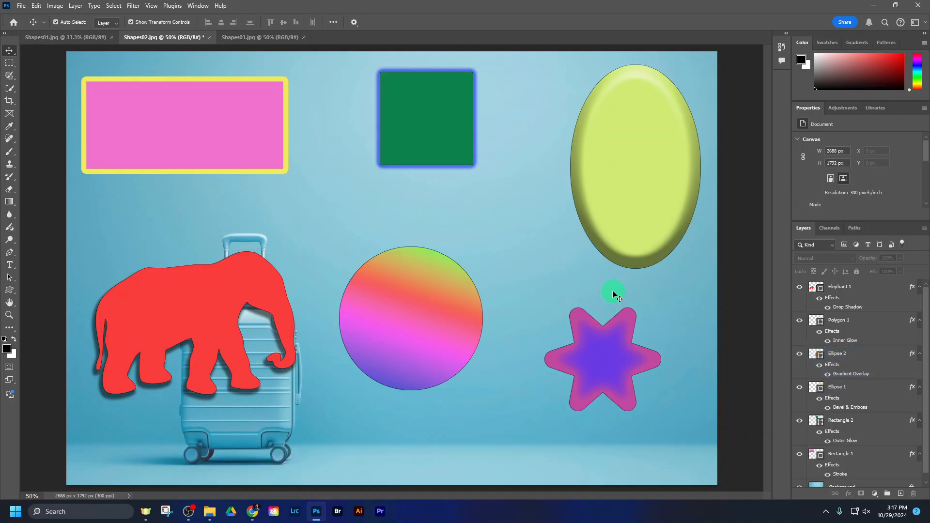
Step: Switch to Snipping Tool, capture a window screenshot of the edited Shapes02.jpg workspace, and close Snipping Tool
click(167, 511)
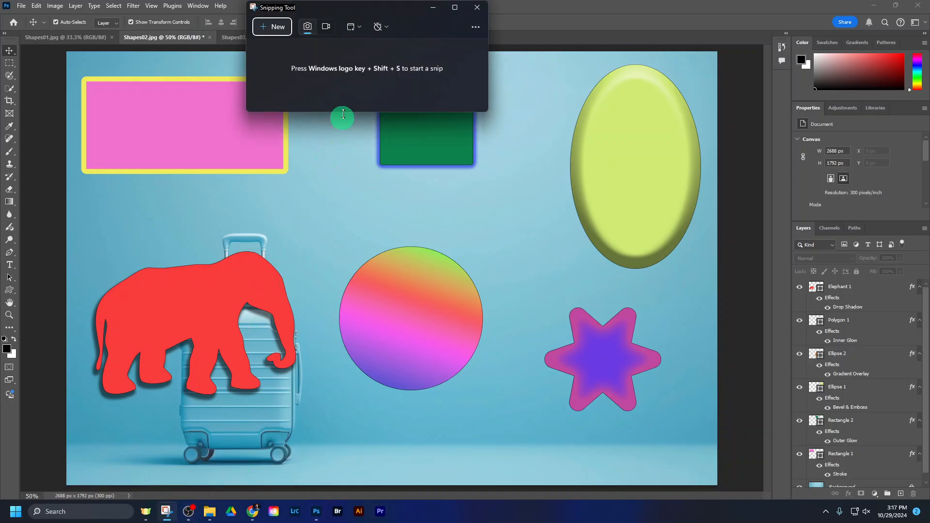
click(280, 28)
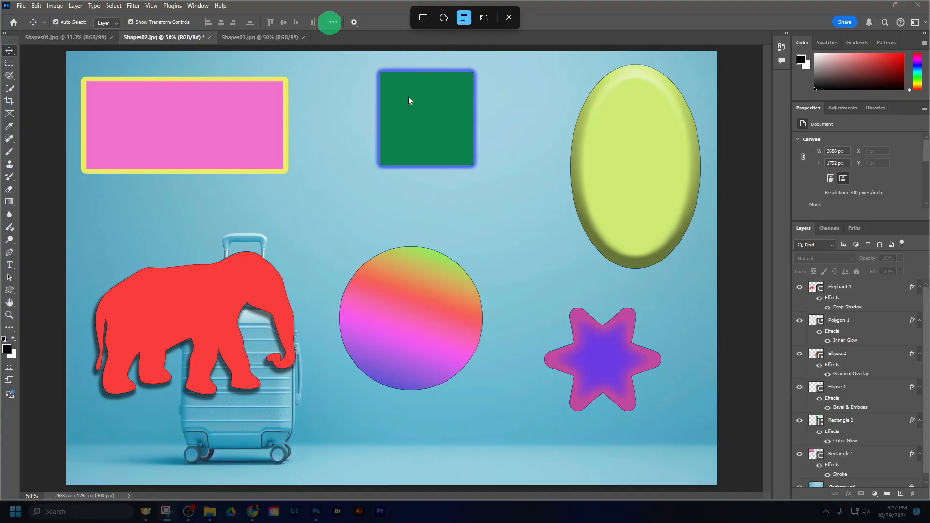
click(384, 157)
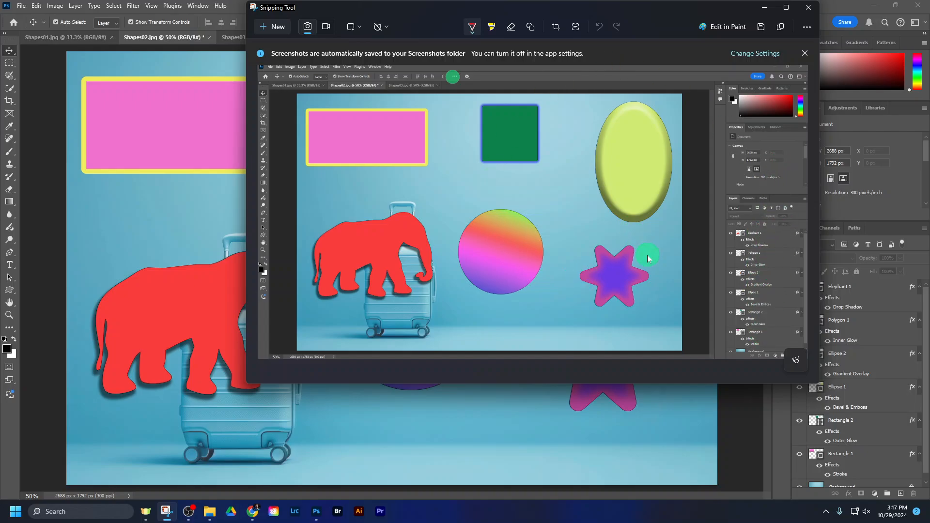
click(806, 27)
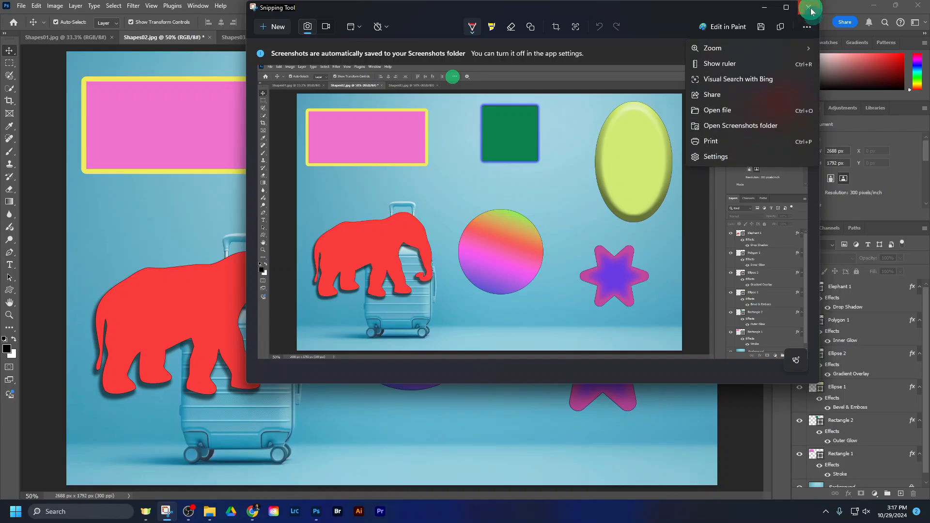
click(808, 7)
Step: View the unedited Shapes03.jpg and Shapes01.jpg images, and switch to Chrome to review the U503: Shapes & Fx instructions from the start
click(246, 42)
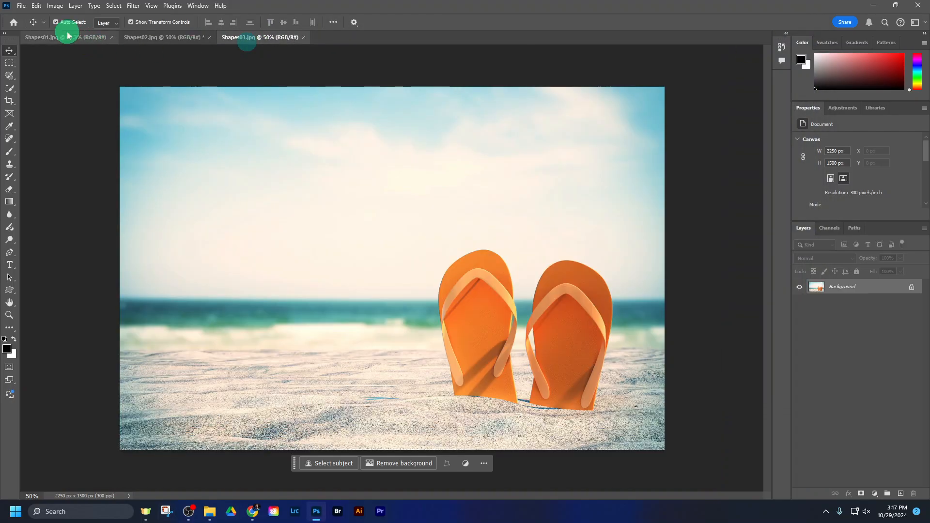
click(72, 37)
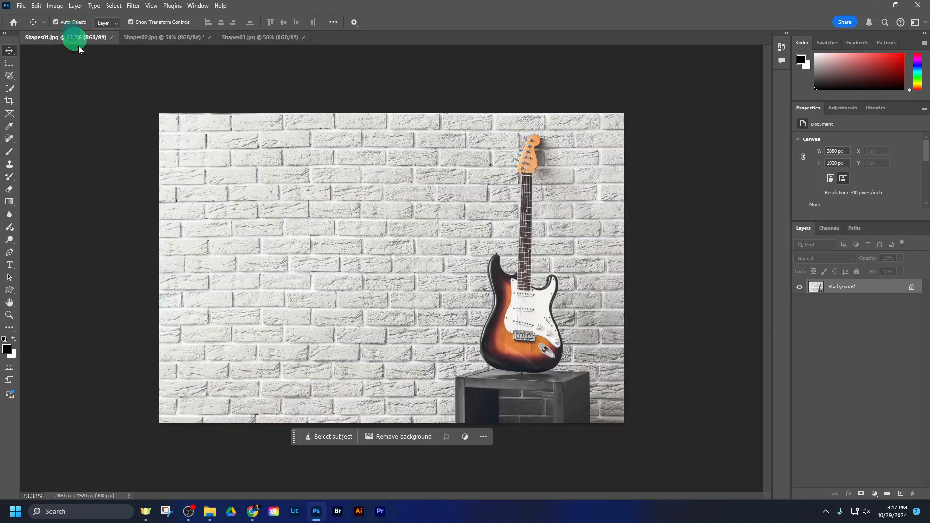
click(252, 511)
click(684, 349)
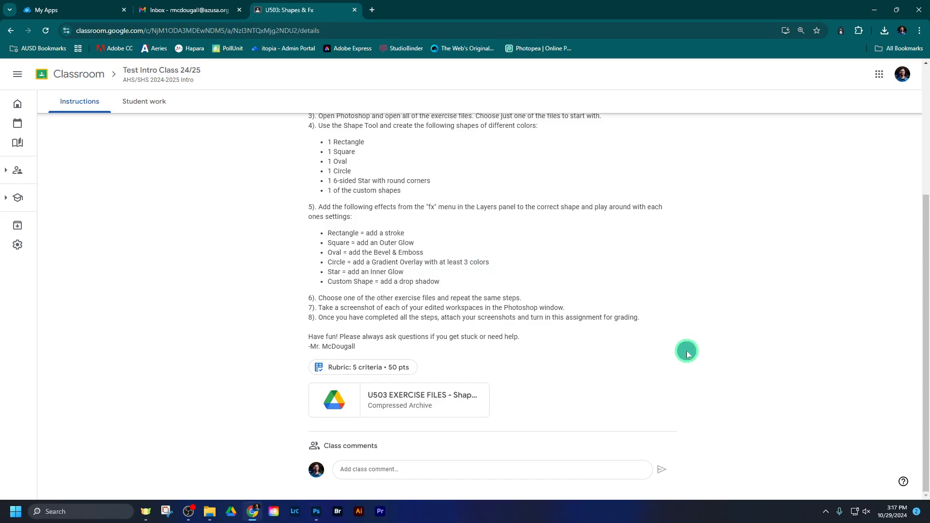
scroll(663, 349, up, 5)
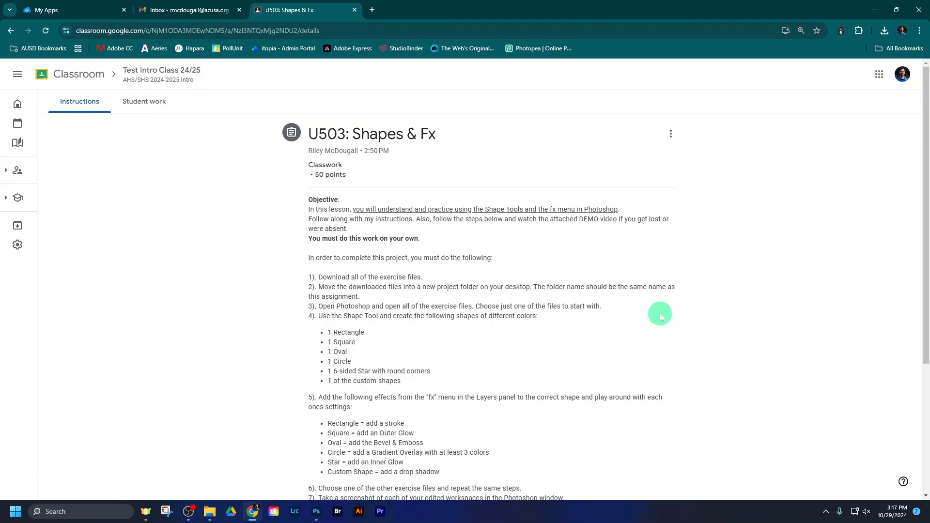